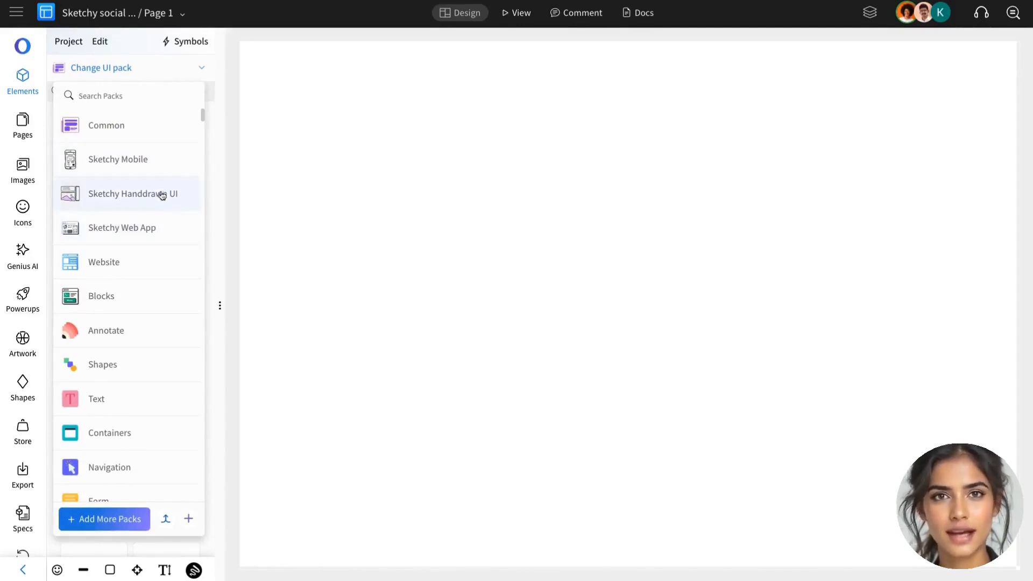
- Open the Sketchy Mobile UI pack and examine its element categories, including text, shapes, status bars, navigation, buttons, keypads, alerts and form elements
{"action": "left_click", "coordinate": [163, 161]}
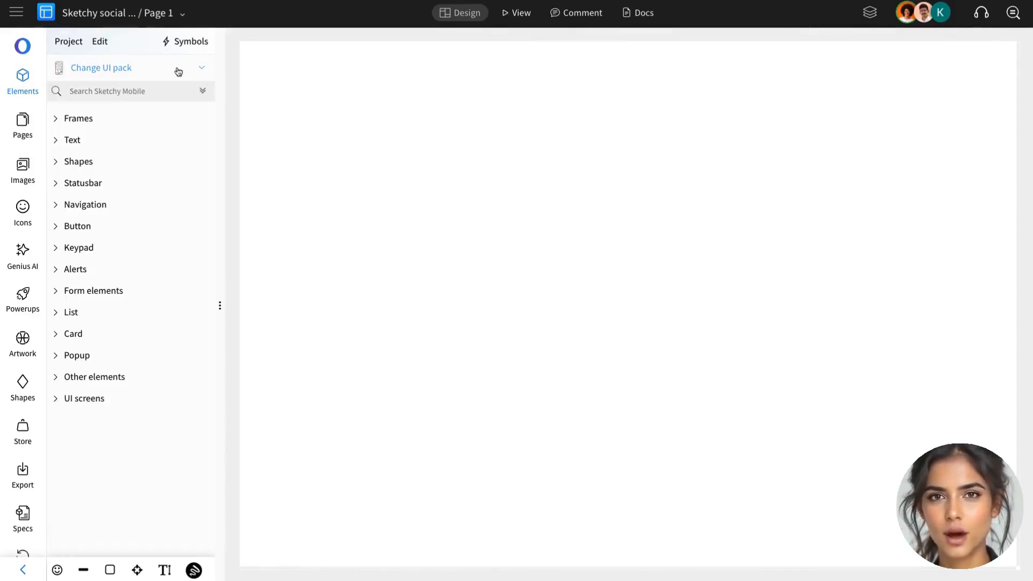
{"action": "left_click", "coordinate": [106, 121]}
{"action": "scroll", "coordinate": [104, 277], "scroll_direction": "down", "scroll_amount": 1}
{"action": "left_click", "coordinate": [104, 277]}
{"action": "scroll", "coordinate": [114, 271], "scroll_direction": "down", "scroll_amount": 4}
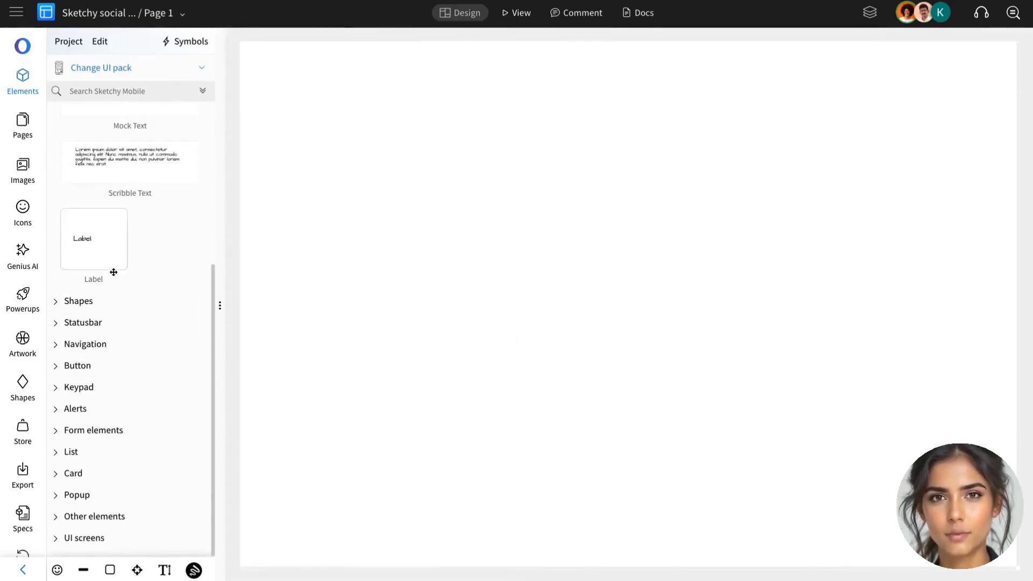
{"action": "left_click", "coordinate": [115, 302]}
{"action": "scroll", "coordinate": [115, 312], "scroll_direction": "down", "scroll_amount": 3}
{"action": "left_click", "coordinate": [115, 322]}
{"action": "scroll", "coordinate": [110, 331], "scroll_direction": "down", "scroll_amount": 2}
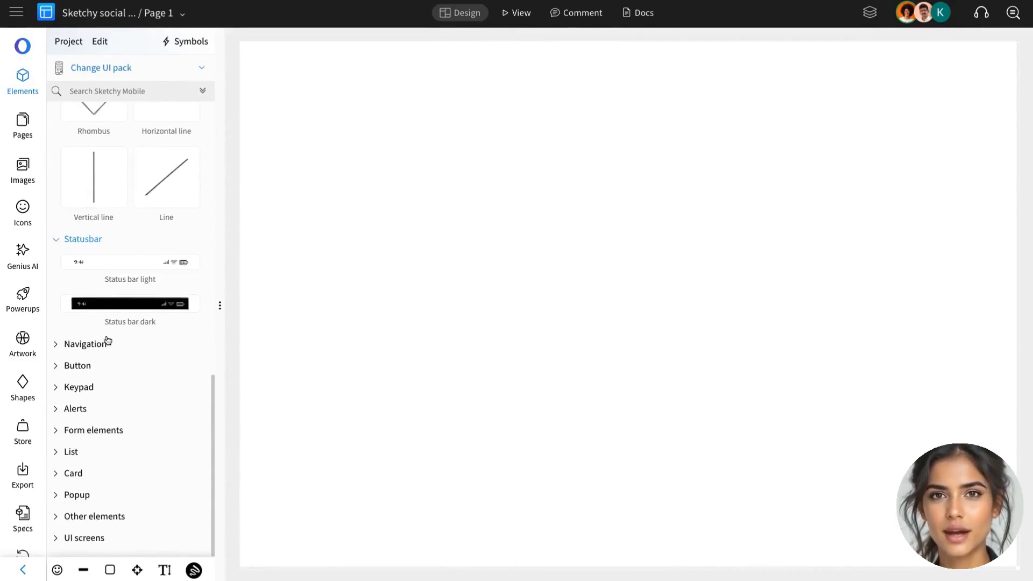
{"action": "left_click", "coordinate": [107, 343]}
{"action": "scroll", "coordinate": [108, 376], "scroll_direction": "down", "scroll_amount": 5}
{"action": "left_click", "coordinate": [109, 374]}
{"action": "scroll", "coordinate": [112, 382], "scroll_direction": "down", "scroll_amount": 4}
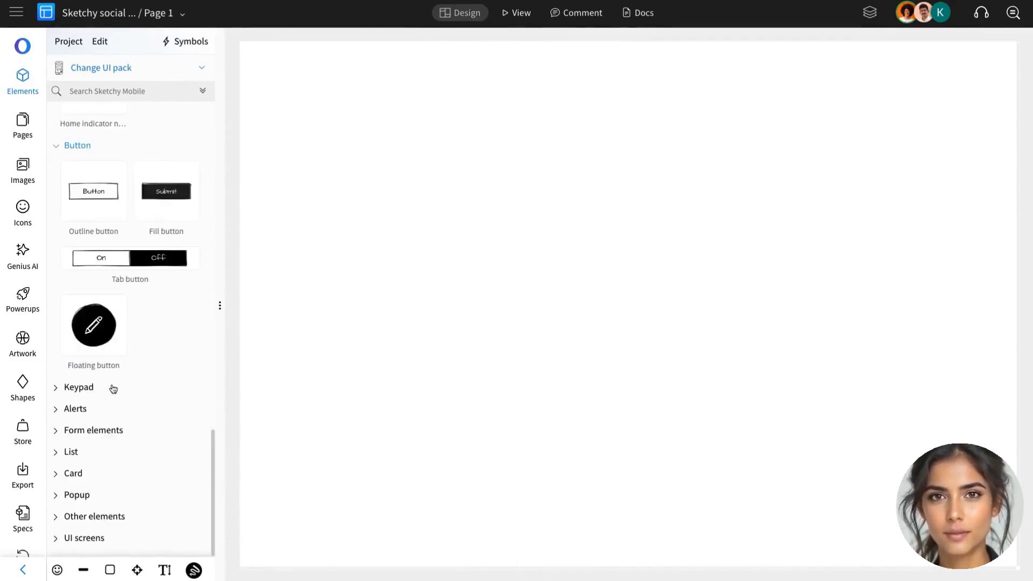
{"action": "left_click", "coordinate": [113, 387]}
{"action": "left_click", "coordinate": [110, 408]}
{"action": "scroll", "coordinate": [121, 419], "scroll_direction": "down", "scroll_amount": 3}
{"action": "left_click", "coordinate": [137, 432]}
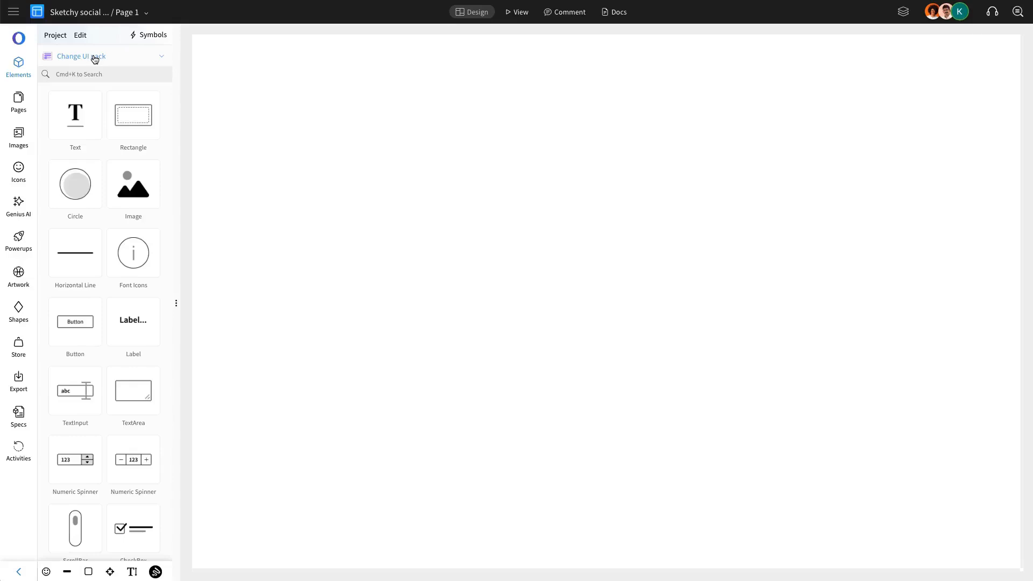
- Load the Sketchy Mobile UI pack and place a light iOS frame on the blank page
{"action": "left_click", "coordinate": [118, 69]}
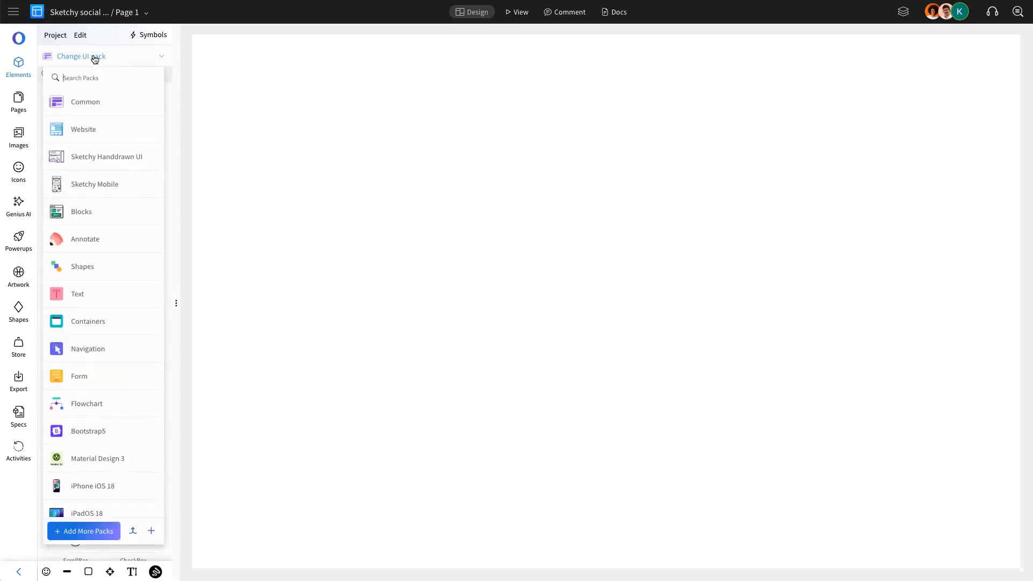
{"action": "left_click", "coordinate": [86, 182]}
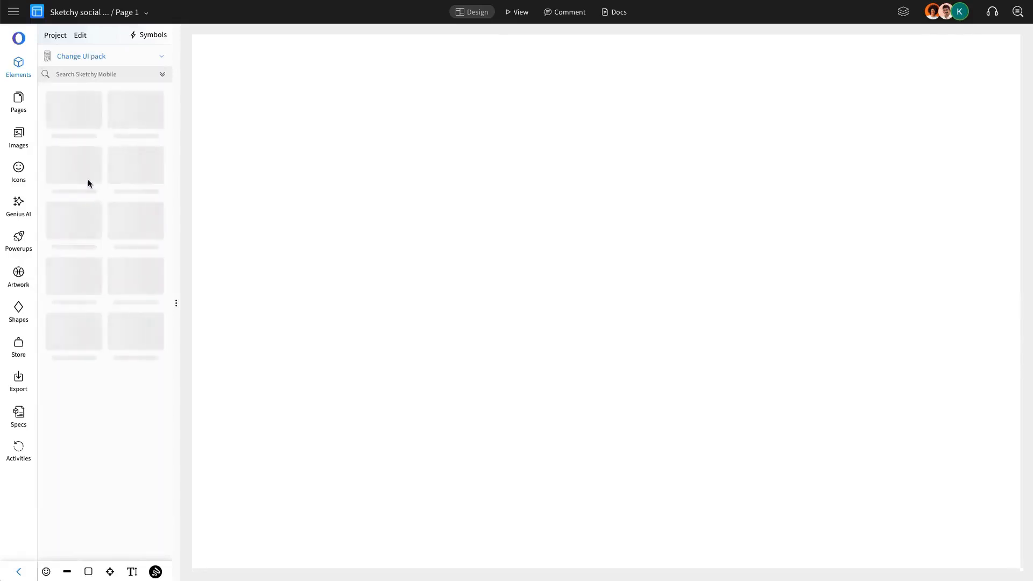
{"action": "left_click_drag", "start_coordinate": [85, 160], "coordinate": [404, 176]}
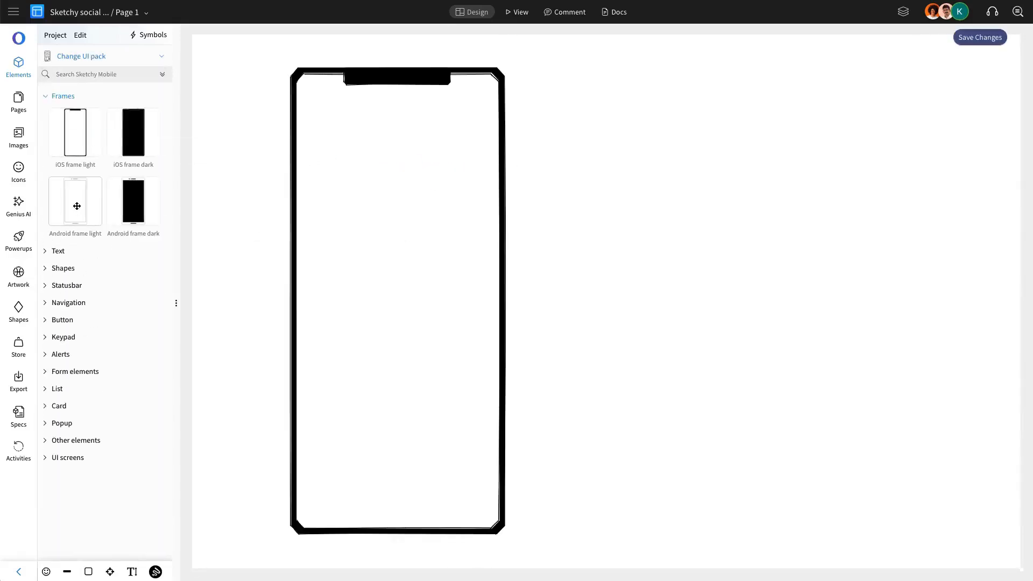
- Add a home indicator at the bottom of the phone frame and a light status bar across its top
{"action": "left_click", "coordinate": [68, 301]}
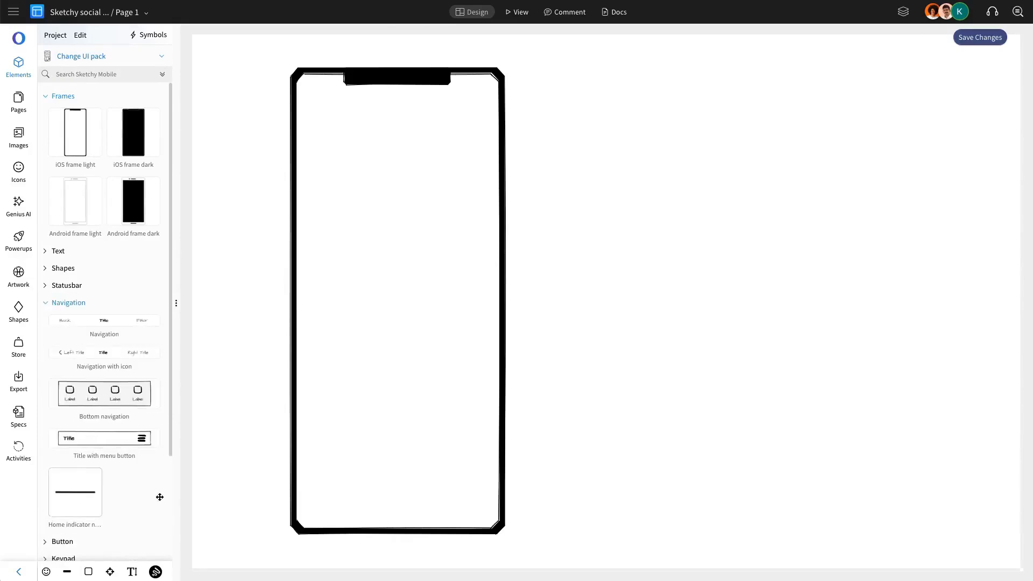
{"action": "left_click_drag", "start_coordinate": [160, 496], "coordinate": [396, 517]}
{"action": "left_click", "coordinate": [721, 380]}
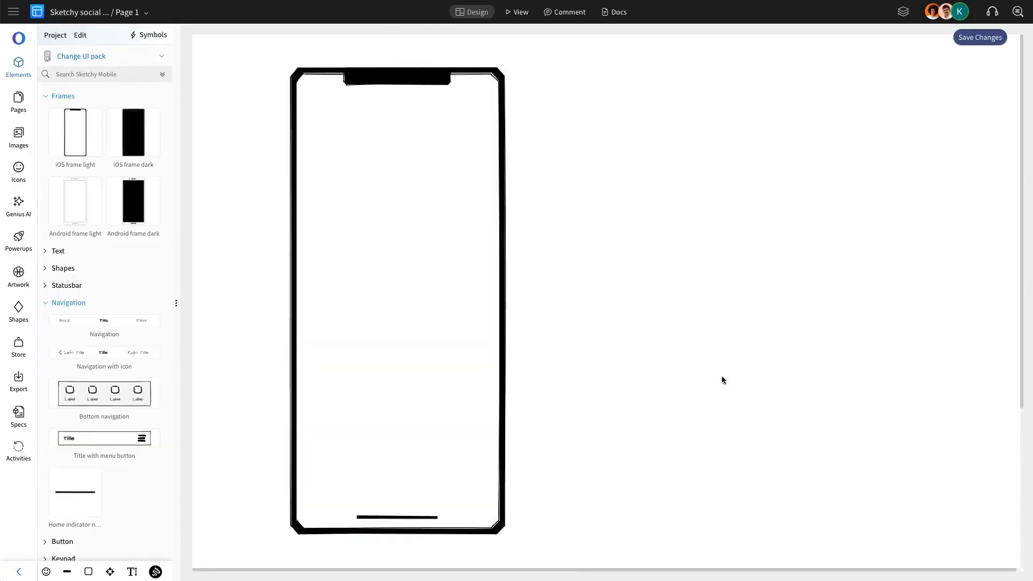
{"action": "left_click", "coordinate": [128, 286]}
{"action": "left_click_drag", "start_coordinate": [79, 304], "coordinate": [418, 133]}
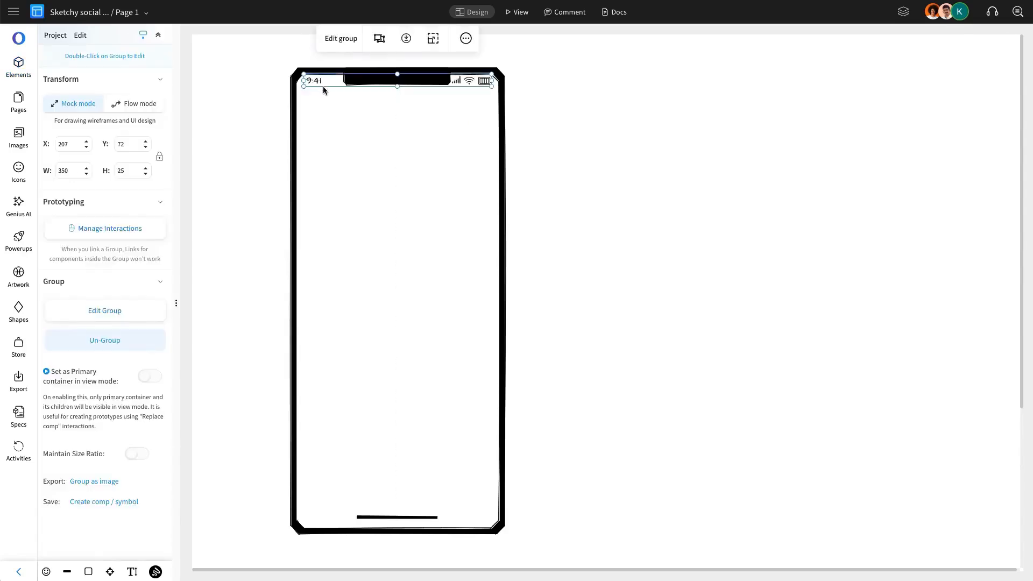
{"action": "key", "text": "Escape"}
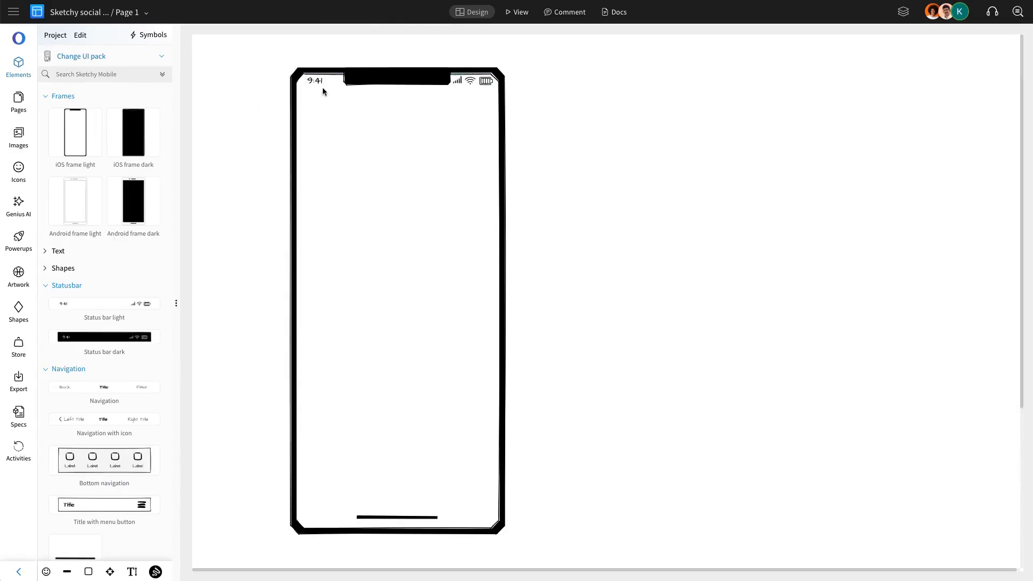
- Place the building.svg image inside the phone frame so it fills the lower part of the screen
{"action": "left_click", "coordinate": [18, 135]}
{"action": "left_click_drag", "start_coordinate": [84, 501], "coordinate": [499, 433]}
{"action": "left_click", "coordinate": [419, 427]}
{"action": "left_click", "coordinate": [418, 428]}
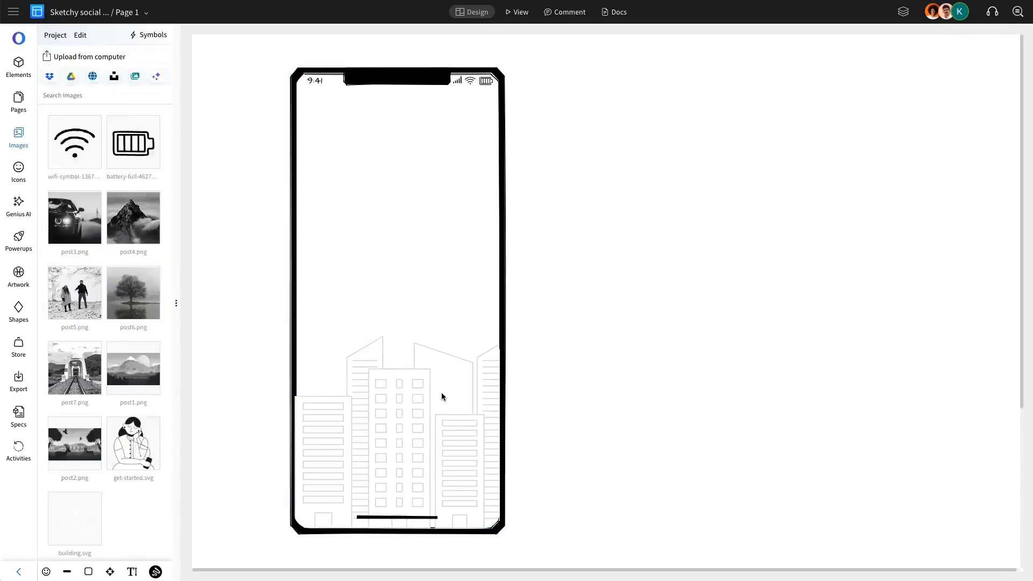
- Crop the building image's right edge to a width of 379 so it fits inside the phone frame
{"action": "left_click", "coordinate": [442, 394]}
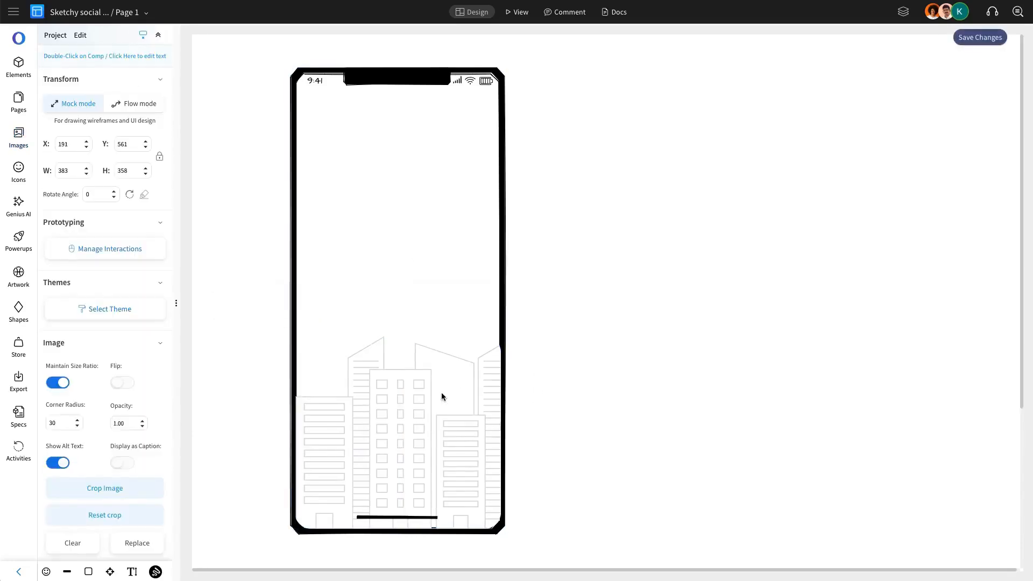
{"action": "left_click", "coordinate": [105, 488]}
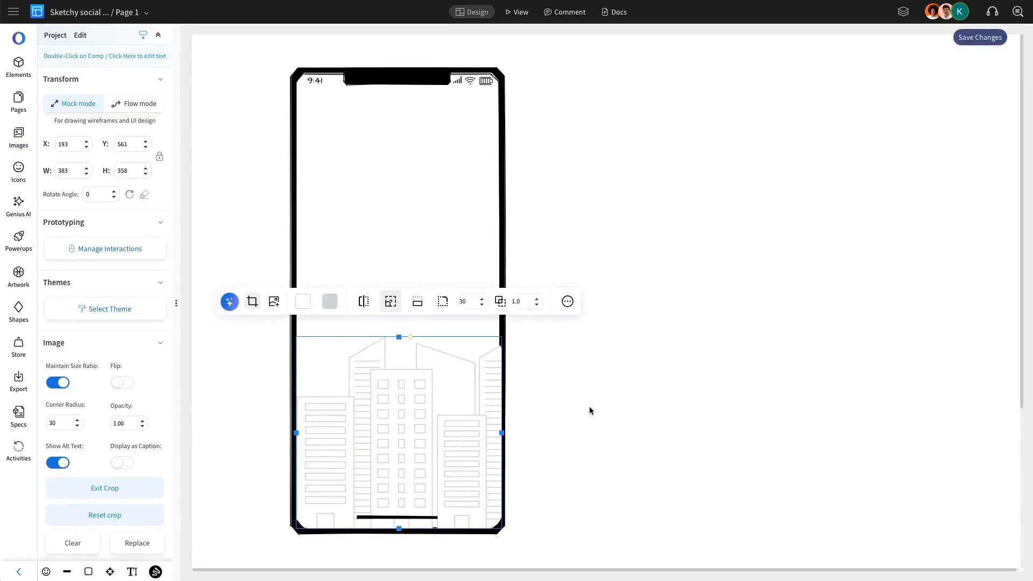
{"action": "left_click_drag", "start_coordinate": [503, 433], "coordinate": [499, 434]}
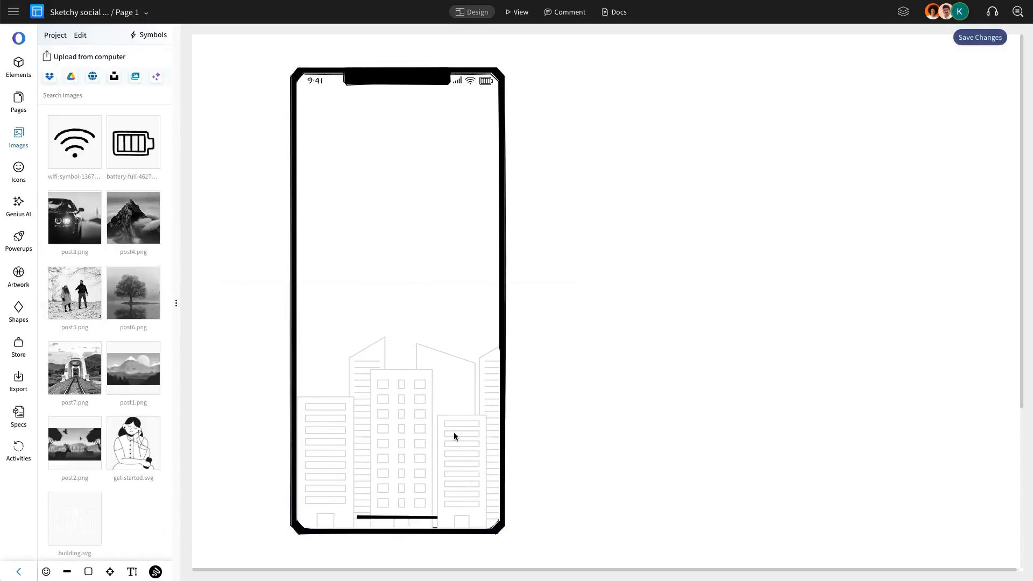
{"action": "left_click", "coordinate": [453, 431]}
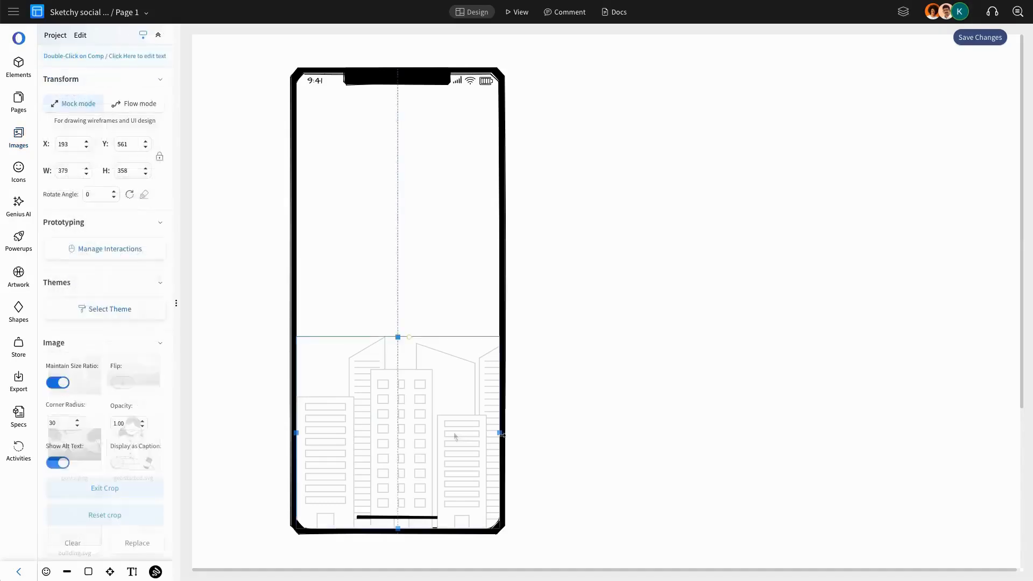
{"action": "left_click", "coordinate": [588, 433]}
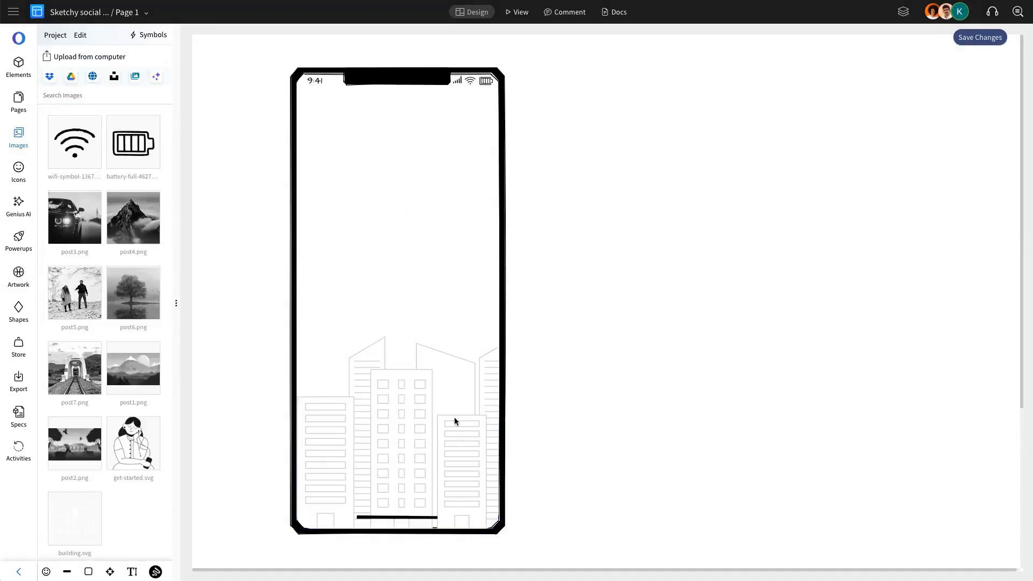
- Place the get-started.svg illustration above the buildings, enlarge it to about 268 by 448 and centre it in the frame
{"action": "left_click_drag", "start_coordinate": [147, 439], "coordinate": [389, 261]}
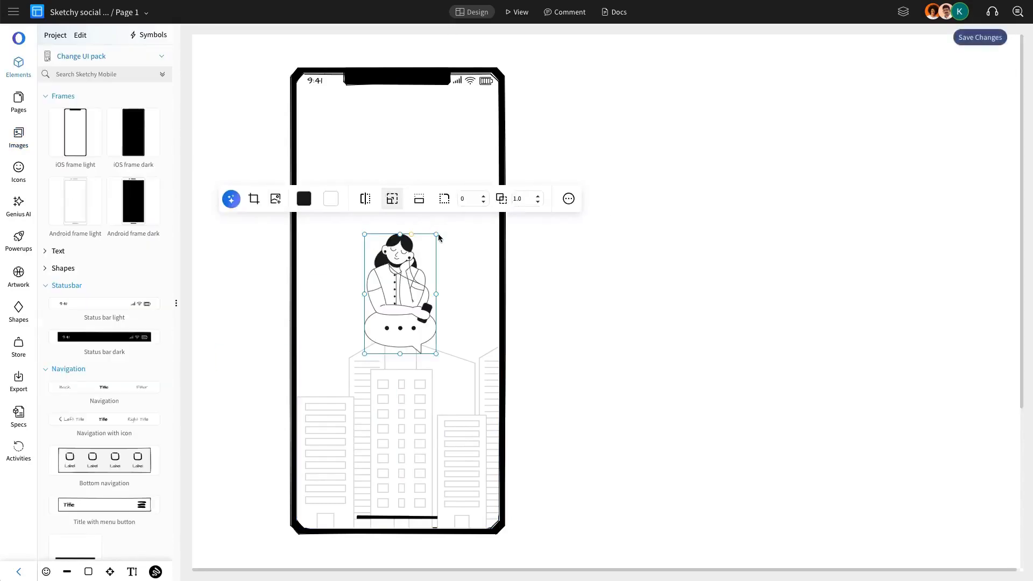
{"action": "left_click_drag", "start_coordinate": [437, 234], "coordinate": [414, 252]}
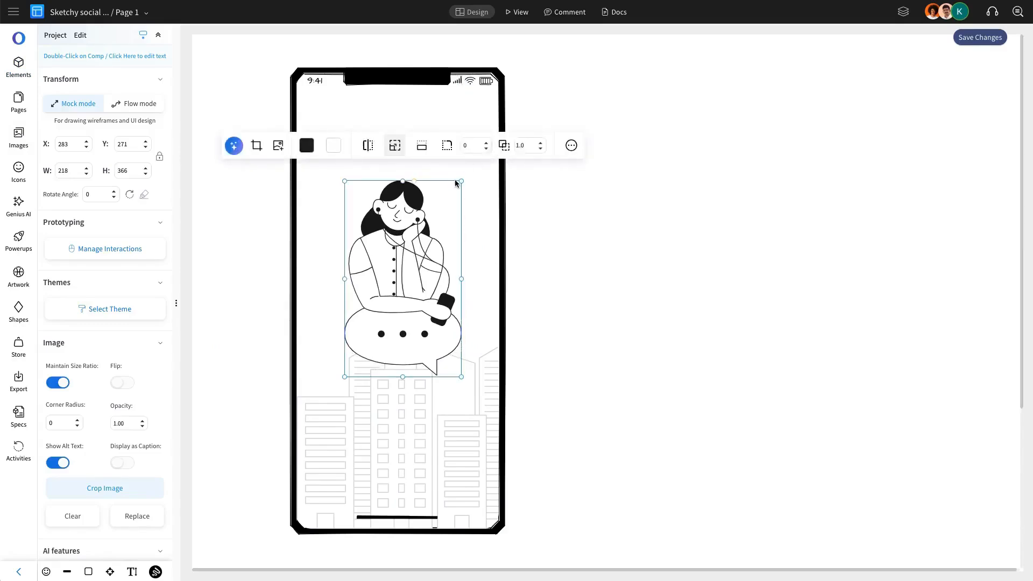
{"action": "left_click_drag", "start_coordinate": [461, 180], "coordinate": [515, 136]}
{"action": "left_click_drag", "start_coordinate": [431, 205], "coordinate": [417, 206]}
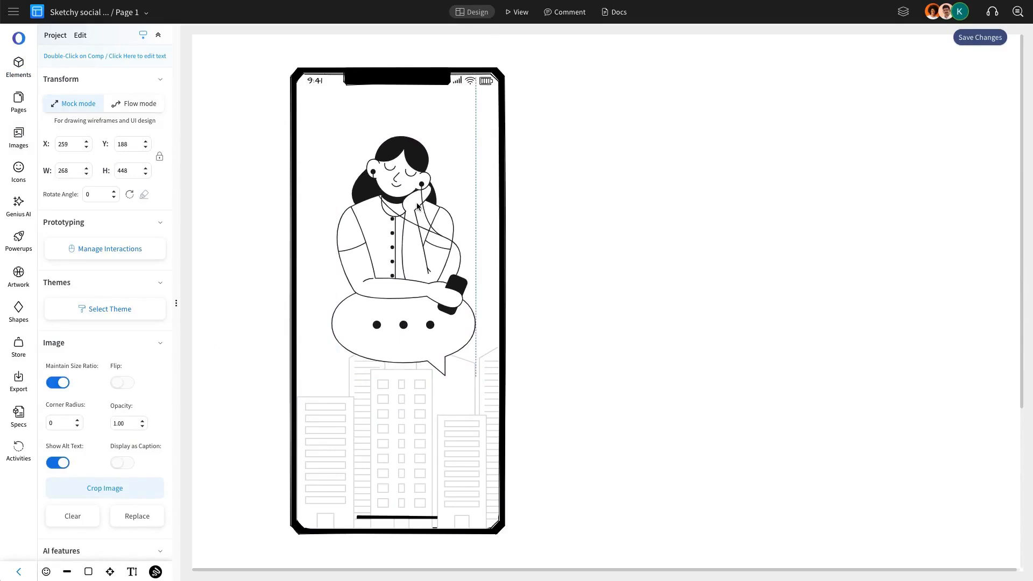
{"action": "left_click", "coordinate": [493, 217]}
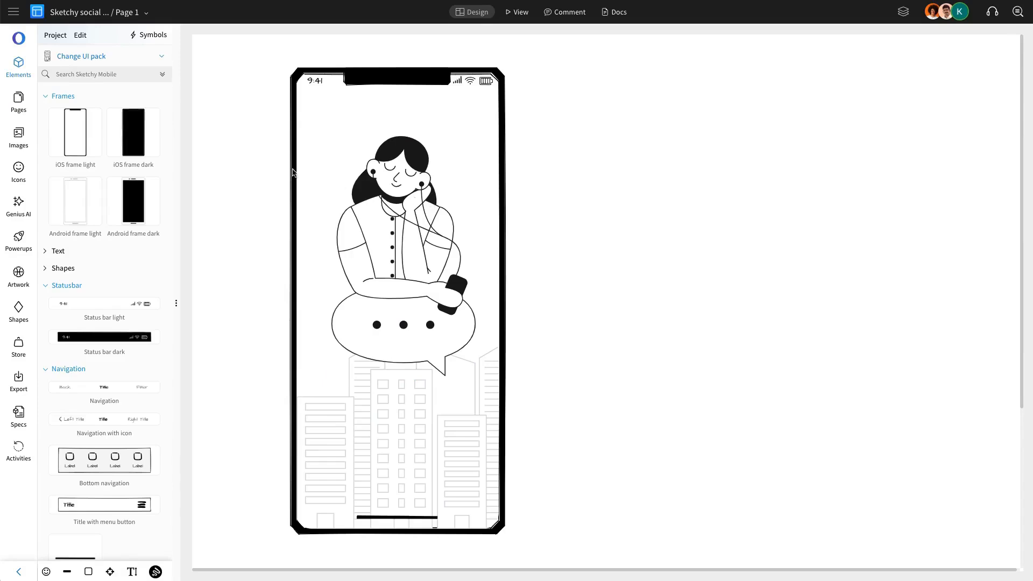
- Add a bold 40 px SnapHive label under the illustration, shift both slightly upward and make the label box a little taller
{"action": "left_click", "coordinate": [58, 250]}
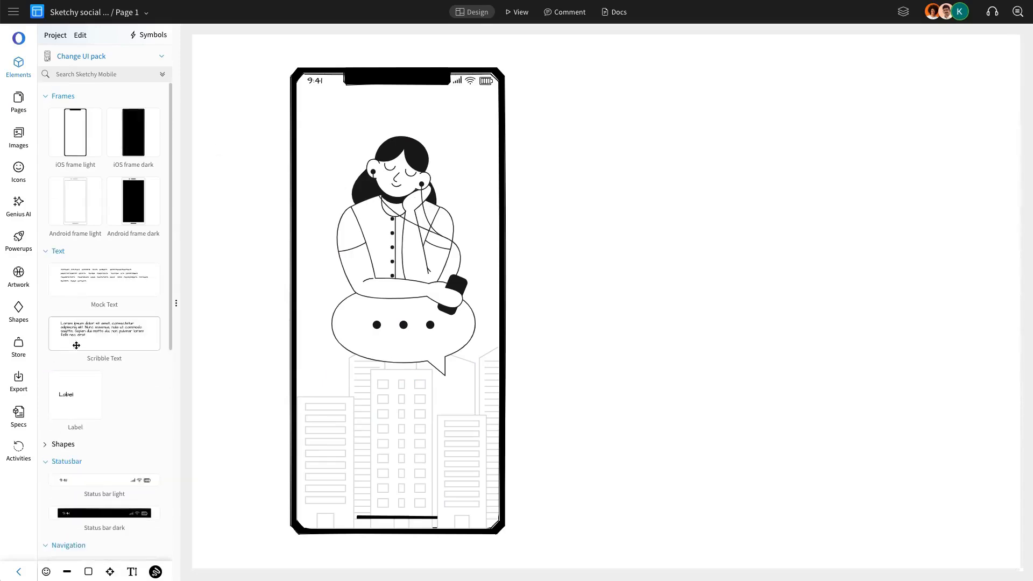
{"action": "left_click_drag", "start_coordinate": [70, 395], "coordinate": [404, 399]}
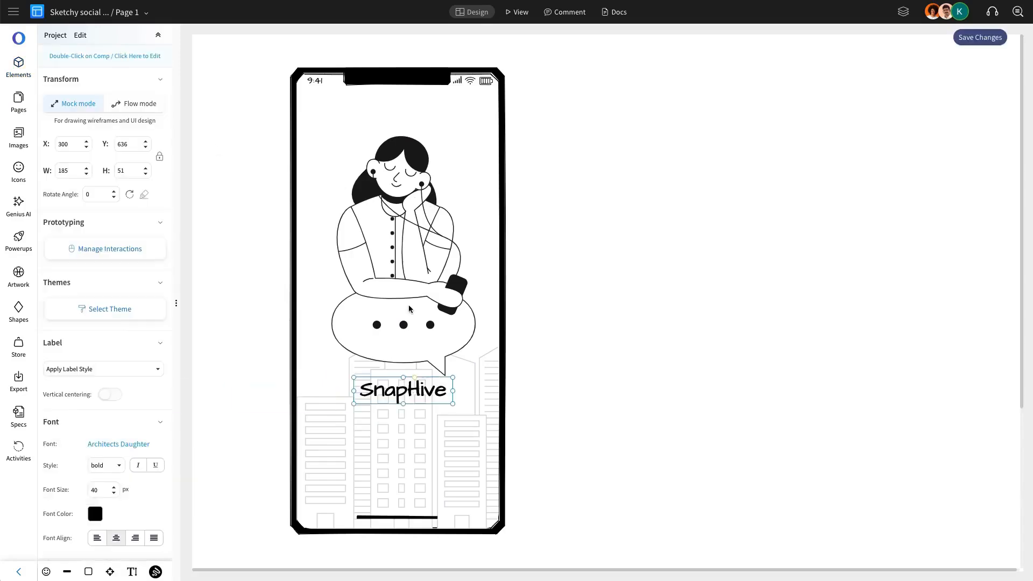
{"action": "left_click_drag", "start_coordinate": [413, 319], "coordinate": [414, 308]}
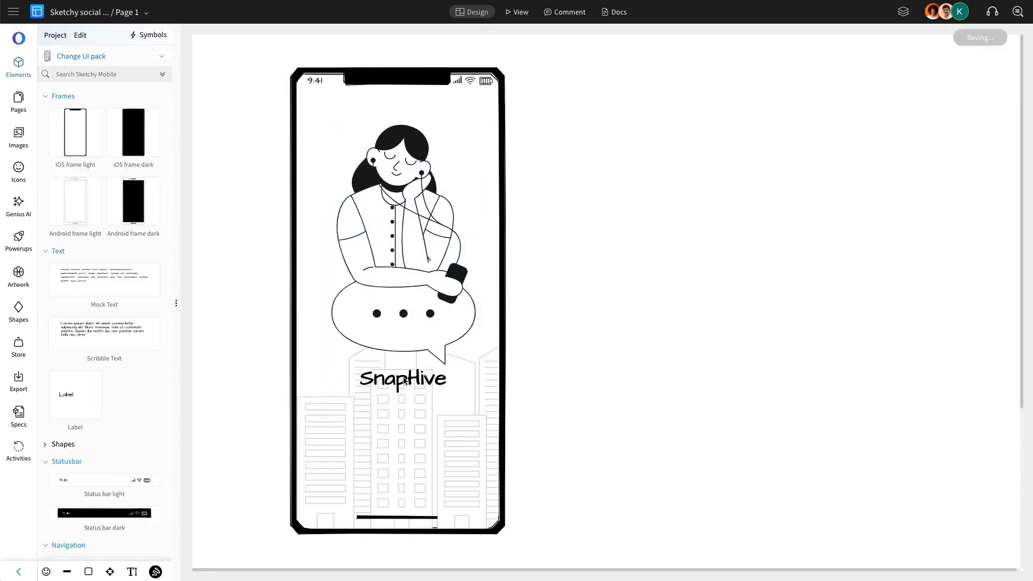
{"action": "left_click", "coordinate": [400, 383]}
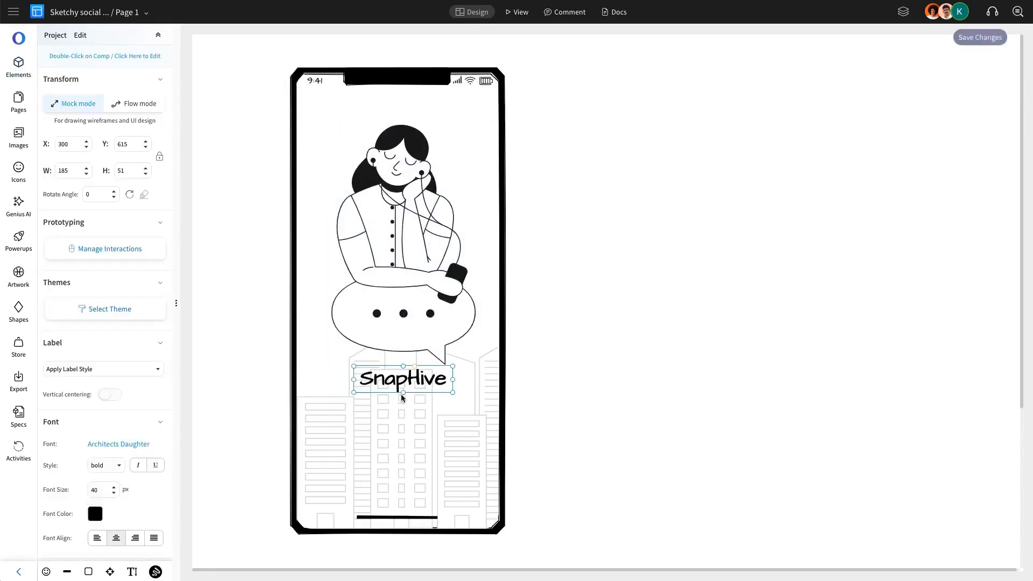
{"action": "left_click_drag", "start_coordinate": [401, 392], "coordinate": [402, 396]}
{"action": "key", "text": "Escape"}
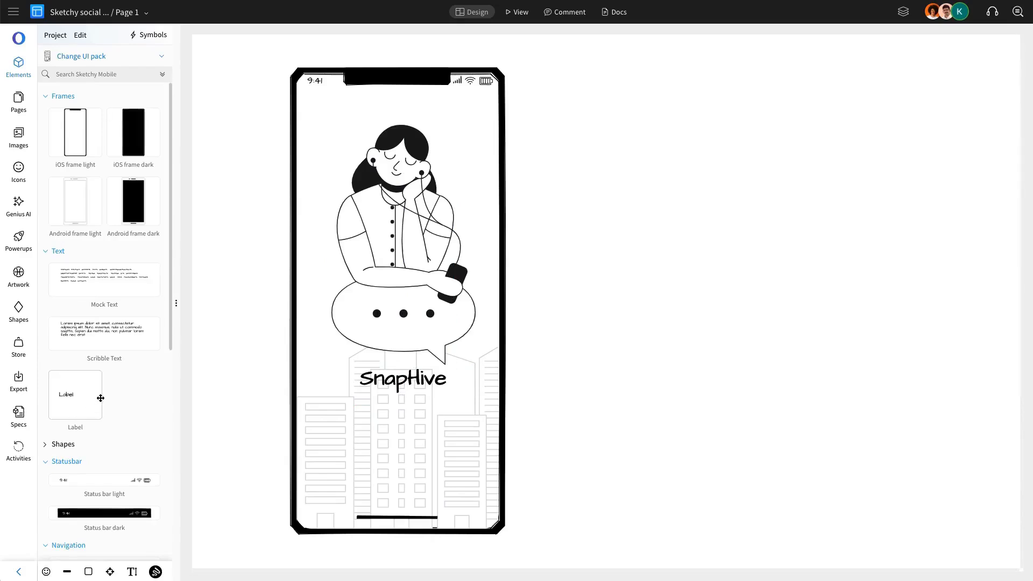
- Add a 260 by 40 outline button labelled Login and centre it below the SnapHive title
{"action": "scroll", "coordinate": [100, 398], "scroll_direction": "down", "scroll_amount": 7}
{"action": "left_click", "coordinate": [62, 408]}
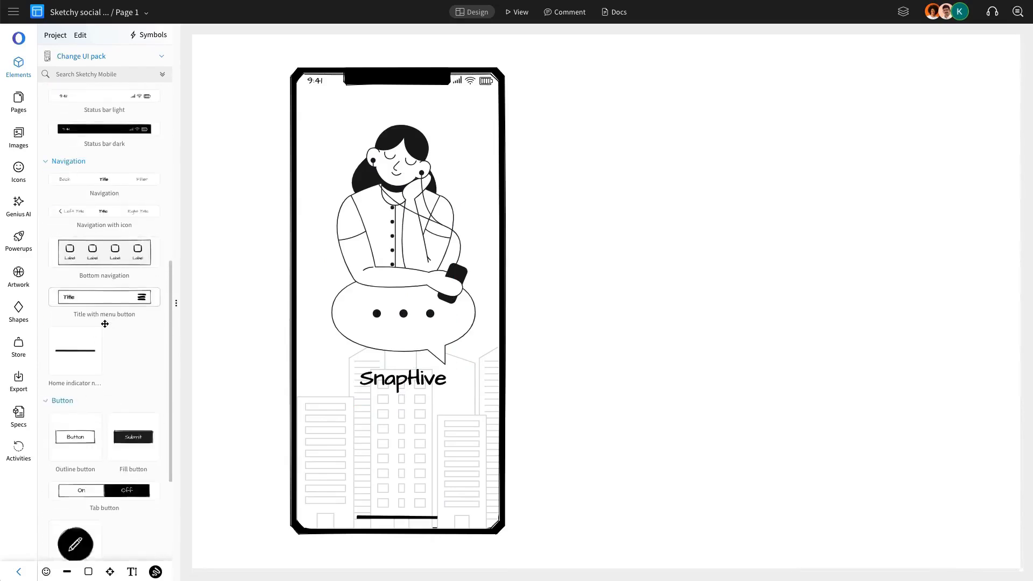
{"action": "scroll", "coordinate": [75, 376], "scroll_direction": "down", "scroll_amount": 3}
{"action": "left_click_drag", "start_coordinate": [75, 375], "coordinate": [374, 413]}
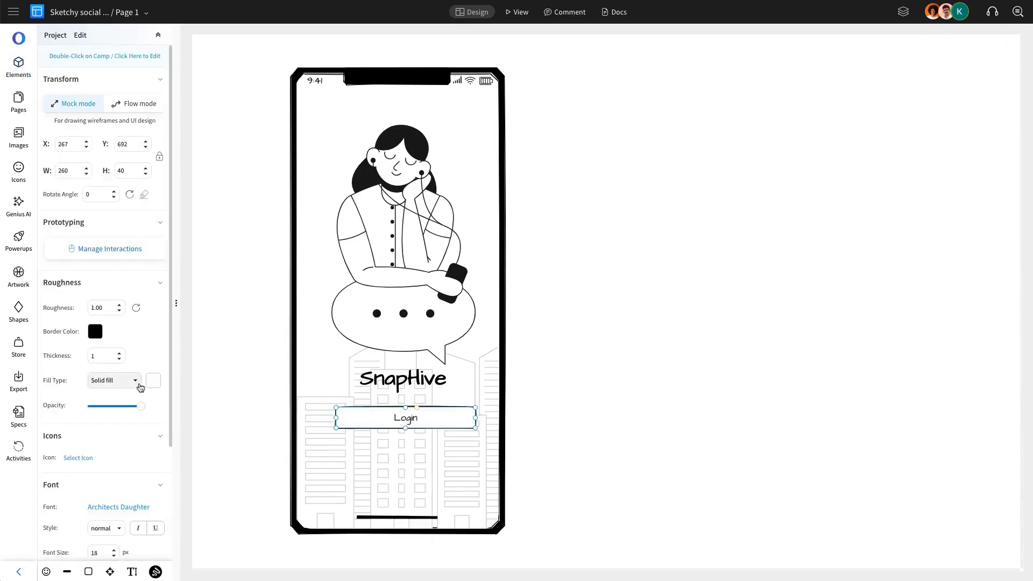
{"action": "scroll", "coordinate": [141, 449], "scroll_direction": "down", "scroll_amount": 2}
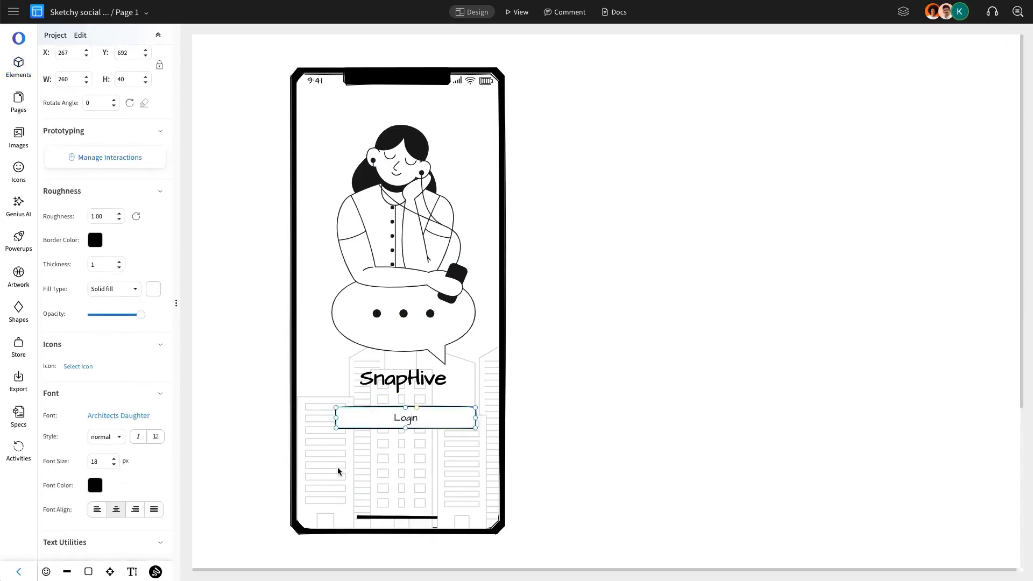
{"action": "left_click_drag", "start_coordinate": [412, 421], "coordinate": [408, 419]}
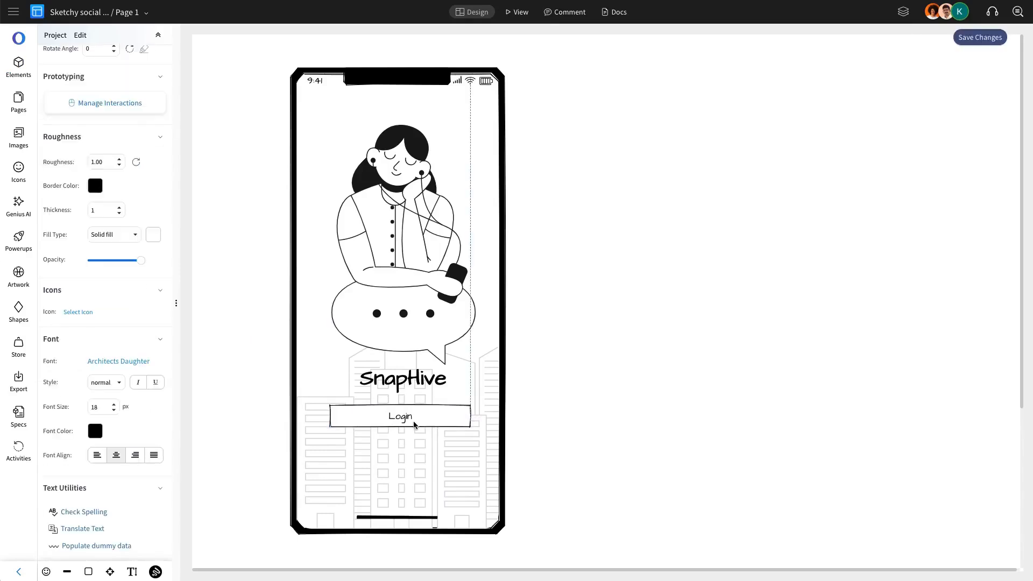
- Add a fill button 260 wide labelled Create New Account and align it below the Login button
{"action": "left_click_drag", "start_coordinate": [133, 267], "coordinate": [387, 456]}
{"action": "scroll", "coordinate": [88, 186], "scroll_direction": "up", "scroll_amount": 3}
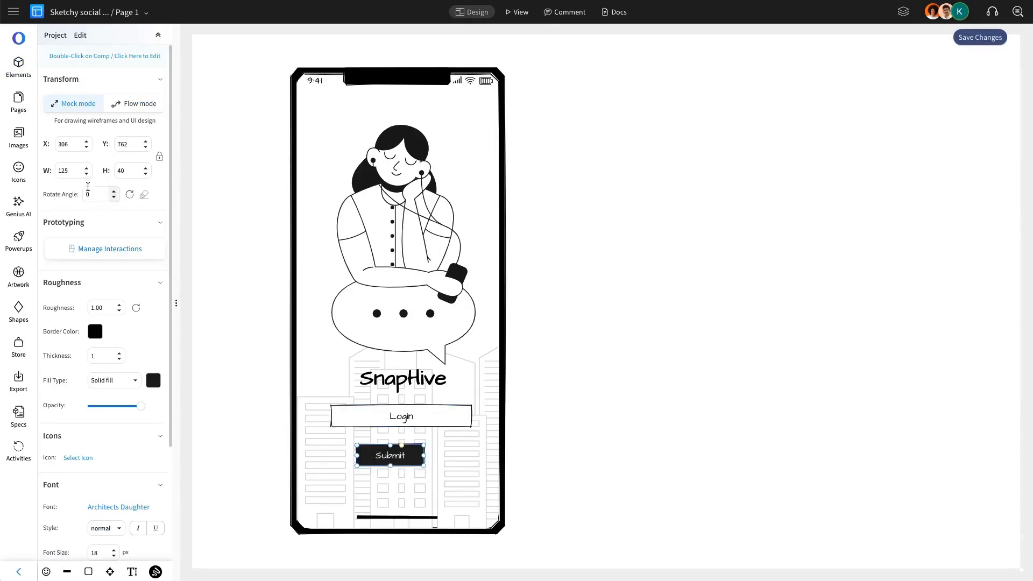
{"action": "type", "text": "260"}
{"action": "key", "text": "Return"}
{"action": "double_click", "coordinate": [412, 456]}
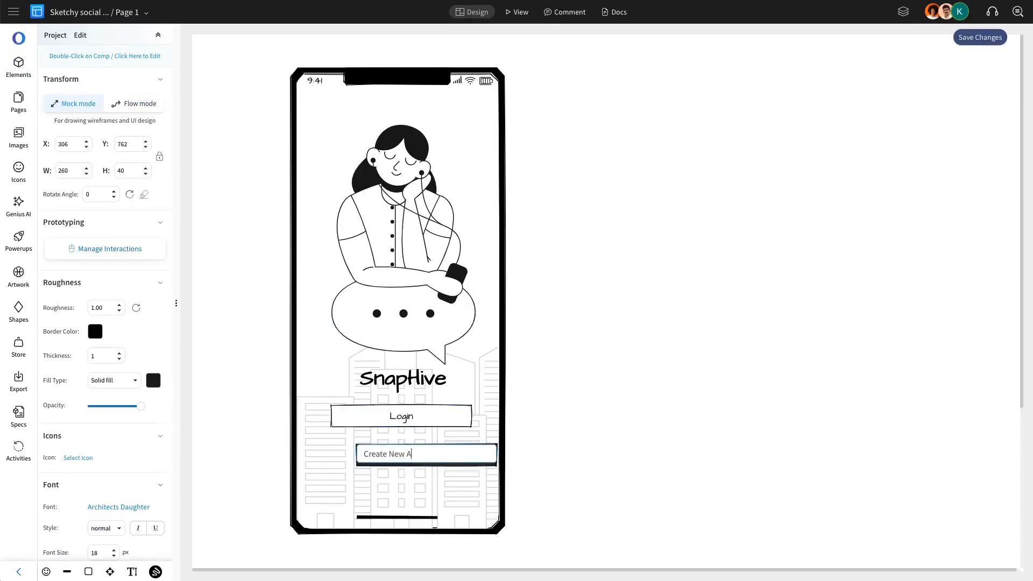
{"action": "type", "text": "Create New Account"}
{"action": "key", "text": "Return"}
{"action": "left_click_drag", "start_coordinate": [430, 458], "coordinate": [404, 455]}
- Move the illustration, title and both buttons slightly upward together, and bring the Create New Account button closer to Login
{"action": "left_click", "coordinate": [406, 416], "text": "shift"}
{"action": "left_click", "coordinate": [411, 381], "text": "shift"}
{"action": "left_click", "coordinate": [415, 333], "text": "shift"}
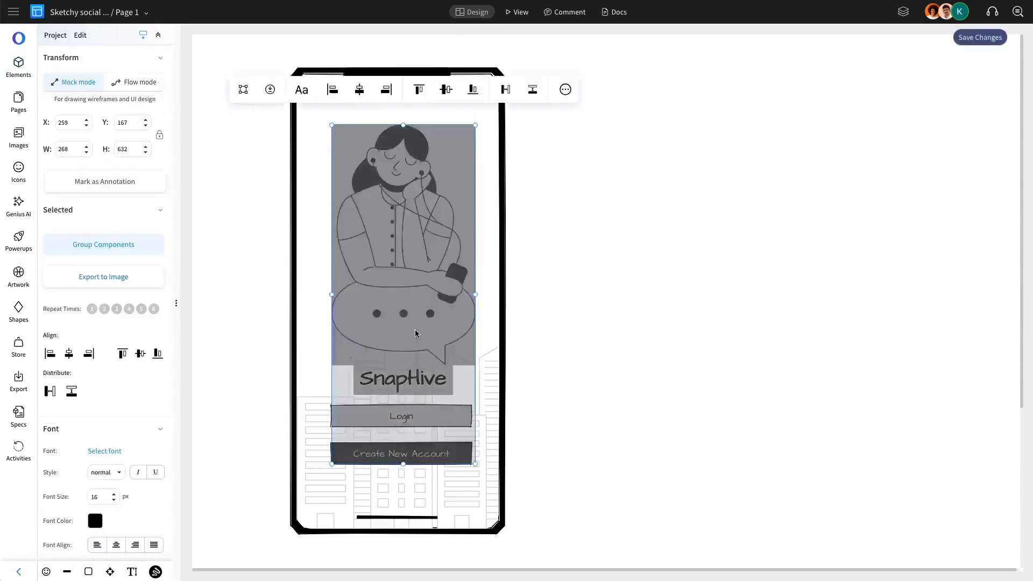
{"action": "left_click_drag", "start_coordinate": [415, 333], "coordinate": [415, 324]}
{"action": "left_click_drag", "start_coordinate": [411, 451], "coordinate": [410, 448]}
{"action": "left_click", "coordinate": [408, 481]}
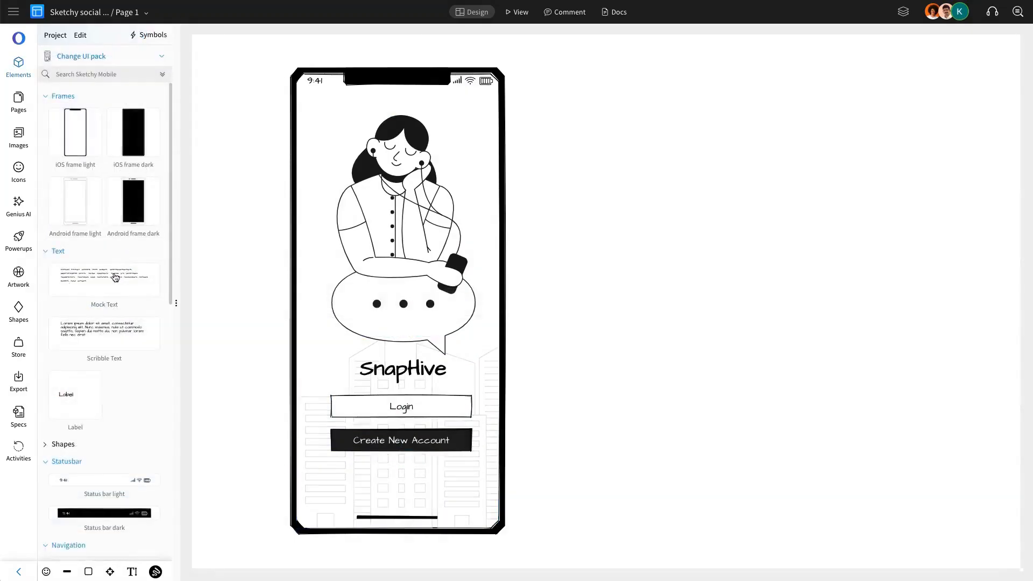
- Add a centred grey 16 px text below the Create New Account button reading "By Signing up you agree to the terms of use & privacy policy"
{"action": "mouse_move", "coordinate": [102, 345]}
{"action": "left_mouse_down"}
{"action": "mouse_move", "coordinate": [405, 461]}
{"action": "mouse_move", "coordinate": [375, 484]}
{"action": "left_mouse_up"}
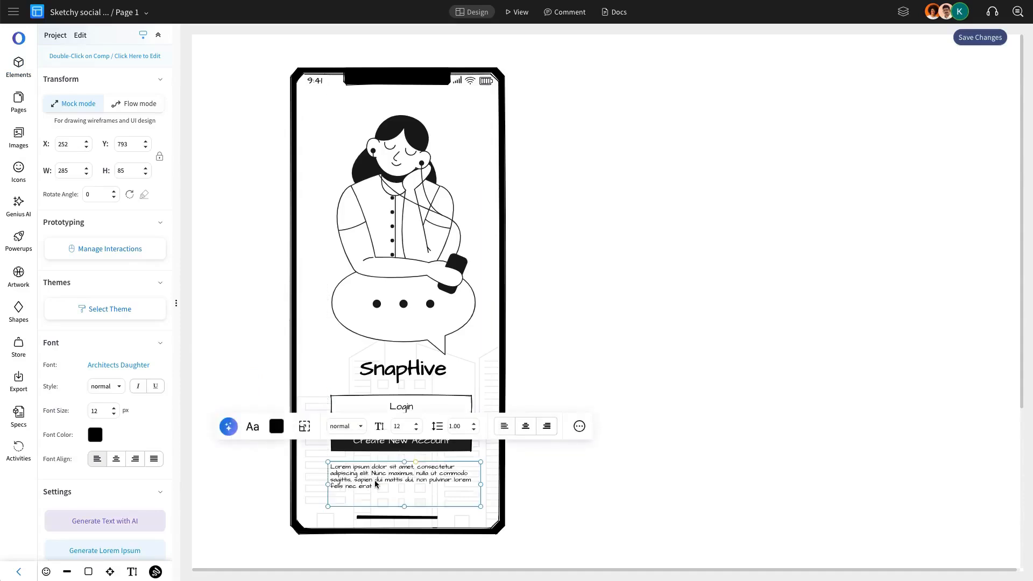
{"action": "double_click", "coordinate": [375, 484]}
{"action": "type", "text": "By"}
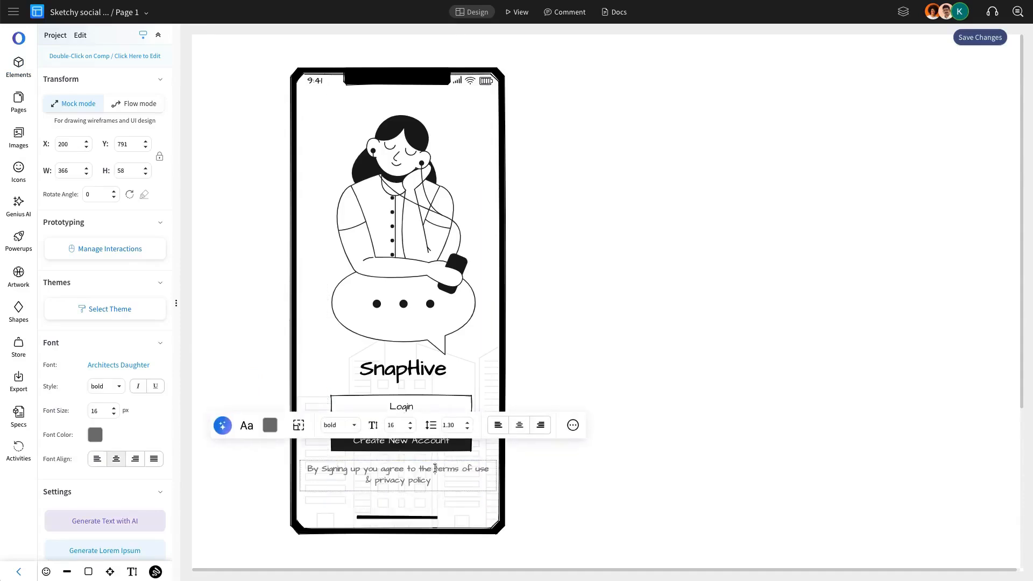
- Make "terms of use & privacy policy" bold and black, and widen the agreement text block to 368 px
{"action": "left_click_drag", "start_coordinate": [436, 468], "coordinate": [431, 480]}
{"action": "left_click", "coordinate": [565, 503]}
{"action": "left_click", "coordinate": [577, 411]}
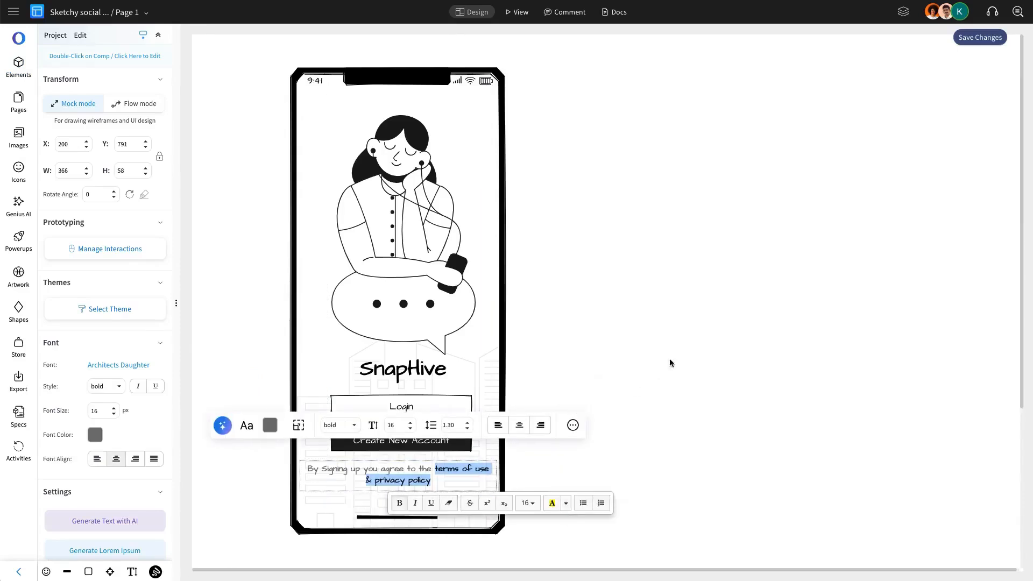
{"action": "left_click", "coordinate": [669, 360]}
{"action": "left_click", "coordinate": [403, 480]}
{"action": "left_click_drag", "start_coordinate": [404, 481], "coordinate": [407, 480]}
{"action": "left_click", "coordinate": [87, 168]}
{"action": "left_click", "coordinate": [87, 167]}
{"action": "left_click", "coordinate": [258, 317]}
{"action": "left_click", "coordinate": [406, 479]}
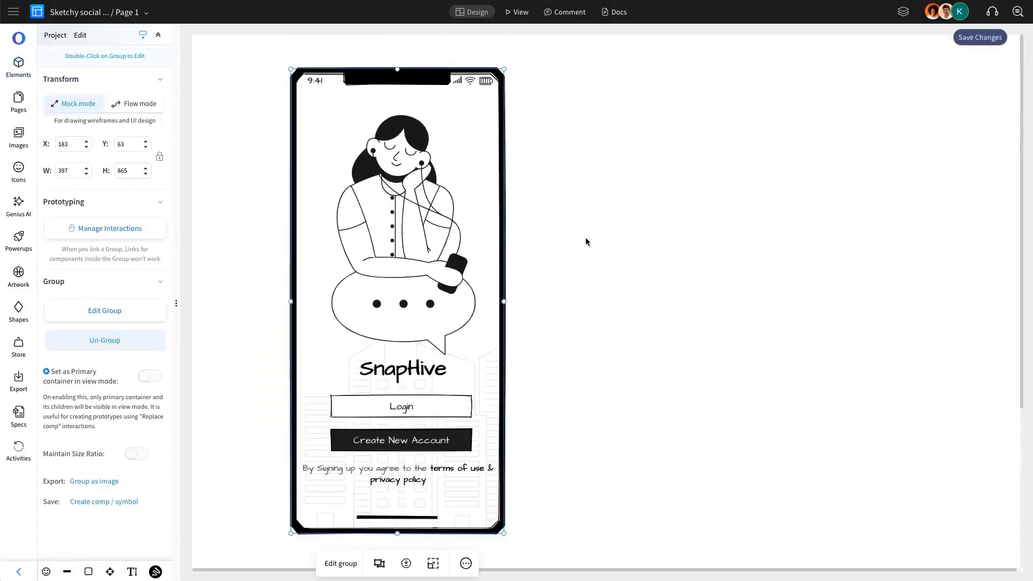
- Place an empty phone frame beside the start screen and copy the SnapHive title into its upper-left corner as 34 px left-aligned text
{"action": "scroll", "coordinate": [586, 241], "scroll_direction": "right", "scroll_amount": 2}
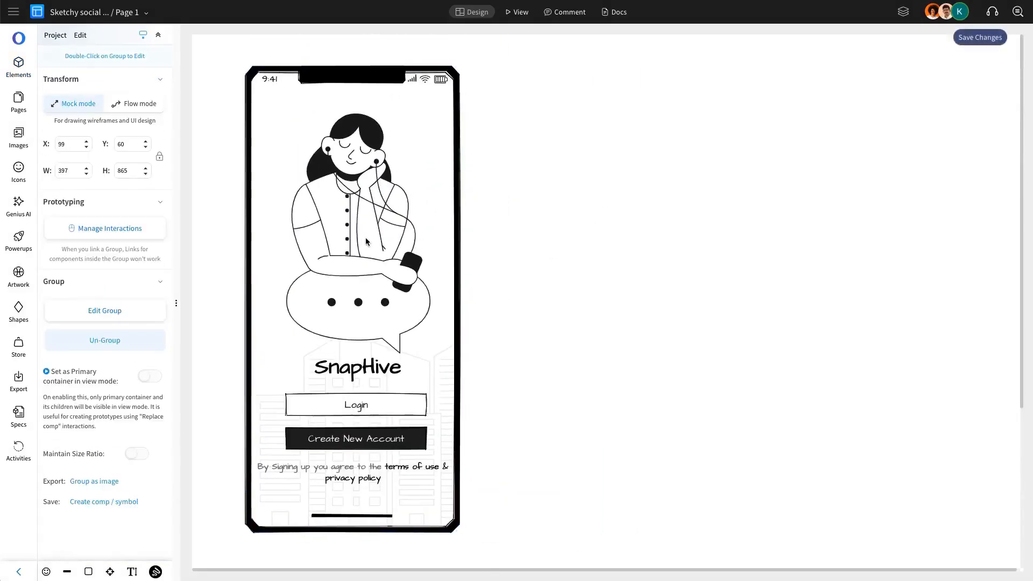
{"action": "key", "text": "ctrl+v"}
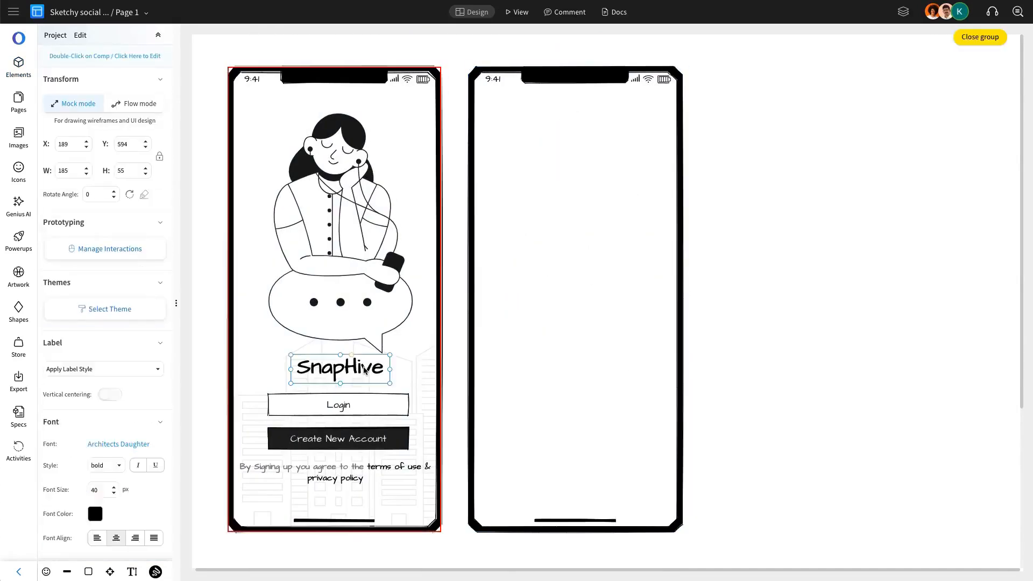
{"action": "left_click_drag", "start_coordinate": [528, 185], "coordinate": [526, 118]}
{"action": "left_click_drag", "start_coordinate": [526, 118], "coordinate": [527, 113]}
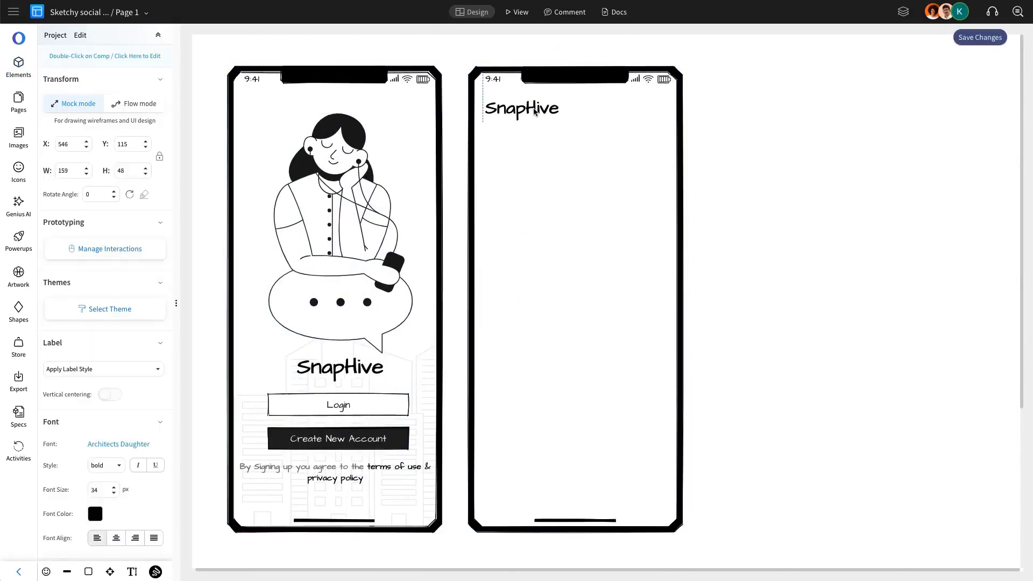
{"action": "left_click", "coordinate": [663, 134]}
{"action": "left_click", "coordinate": [527, 112]}
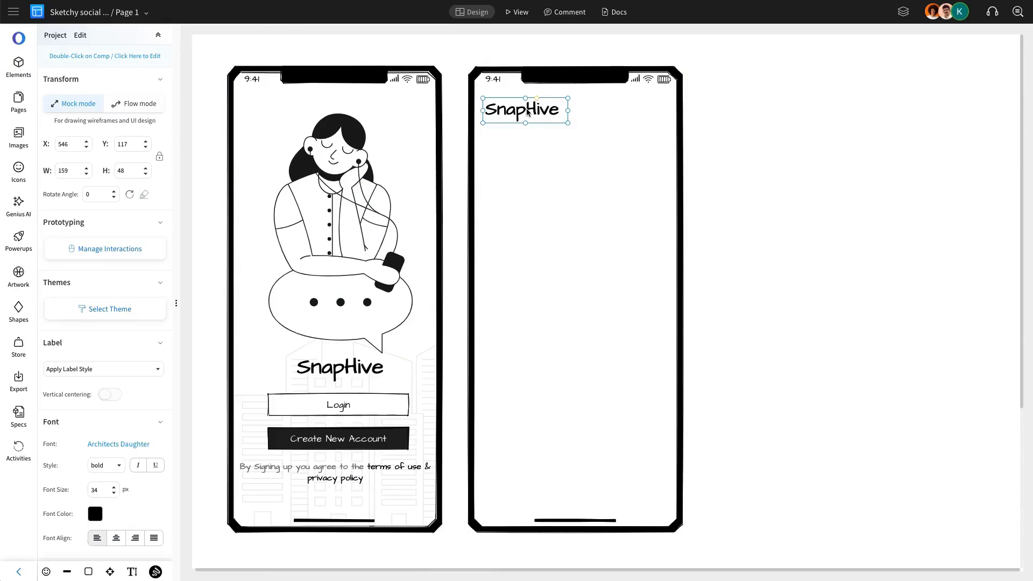
{"action": "key", "text": "Escape"}
- Find the search icon in a hand-drawn icon pack and place it opposite the SnapHive title at the second frame's right edge
{"action": "left_click", "coordinate": [19, 171]}
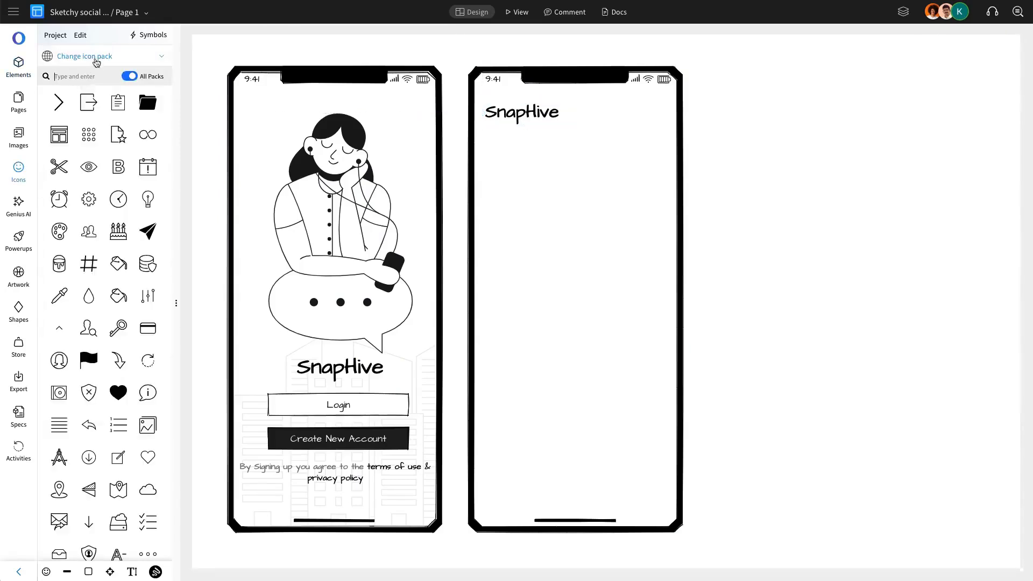
{"action": "left_click", "coordinate": [84, 56]}
{"action": "left_click", "coordinate": [78, 380]}
{"action": "type", "text": "searc"}
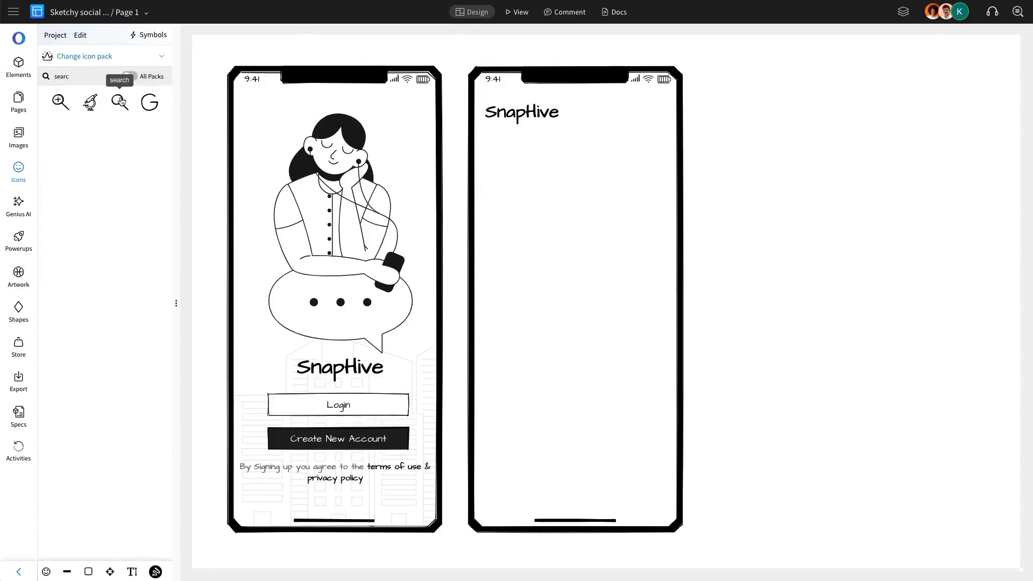
{"action": "left_click_drag", "start_coordinate": [121, 102], "coordinate": [663, 115]}
- Group the SnapHive title with the search icon and centre the header horizontally in the second phone frame
{"action": "left_click", "coordinate": [664, 114]}
{"action": "left_click", "coordinate": [524, 112], "text": "shift"}
{"action": "key", "text": "ctrl+g"}
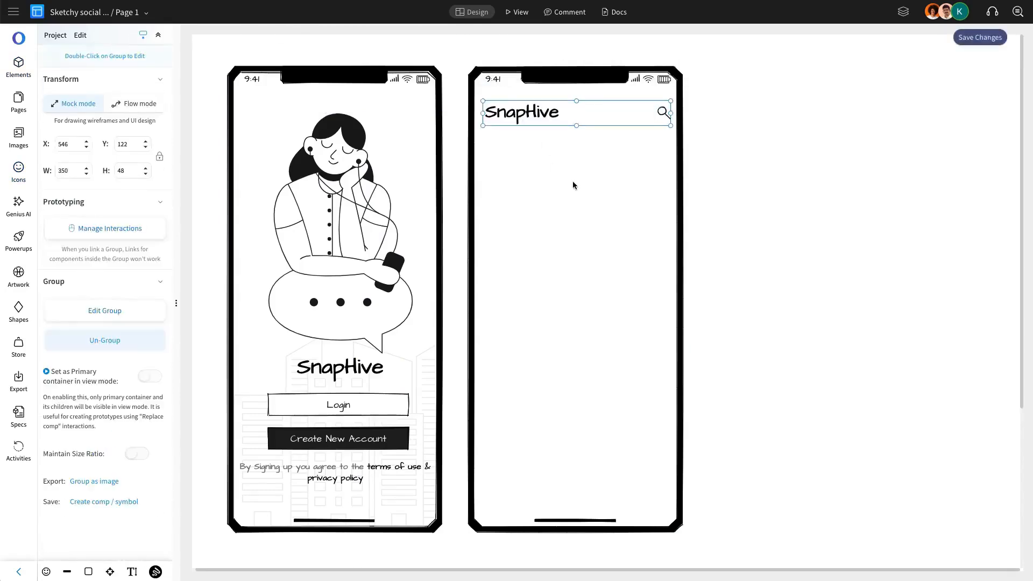
{"action": "left_click", "coordinate": [572, 181], "text": "shift"}
{"action": "left_click", "coordinate": [530, 540]}
{"action": "left_click", "coordinate": [539, 117]}
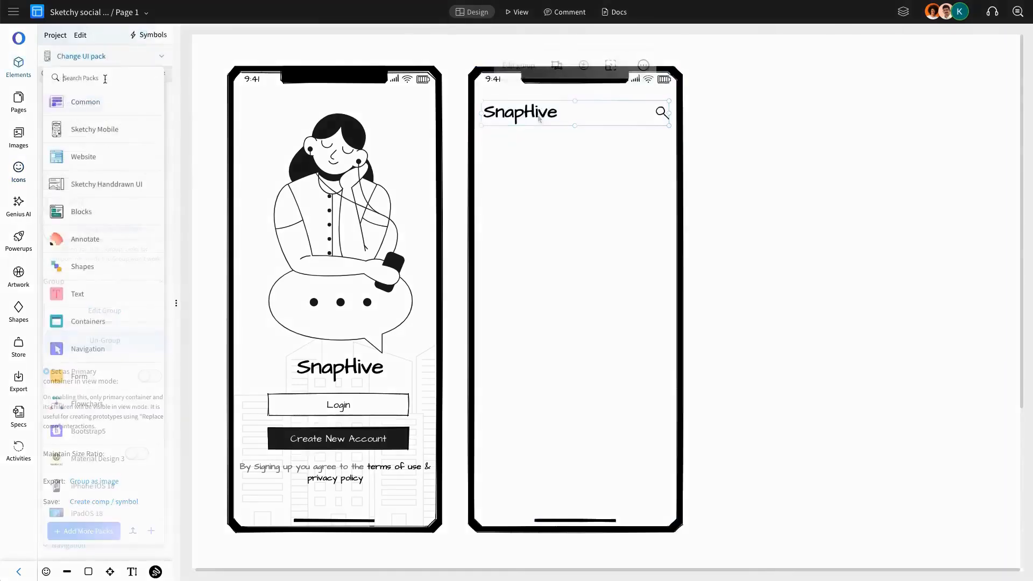
- Switch to the Sketchy Web App UI pack and place an Avatar pic below the SnapHive header on the second screen
{"action": "type", "text": "sket"}
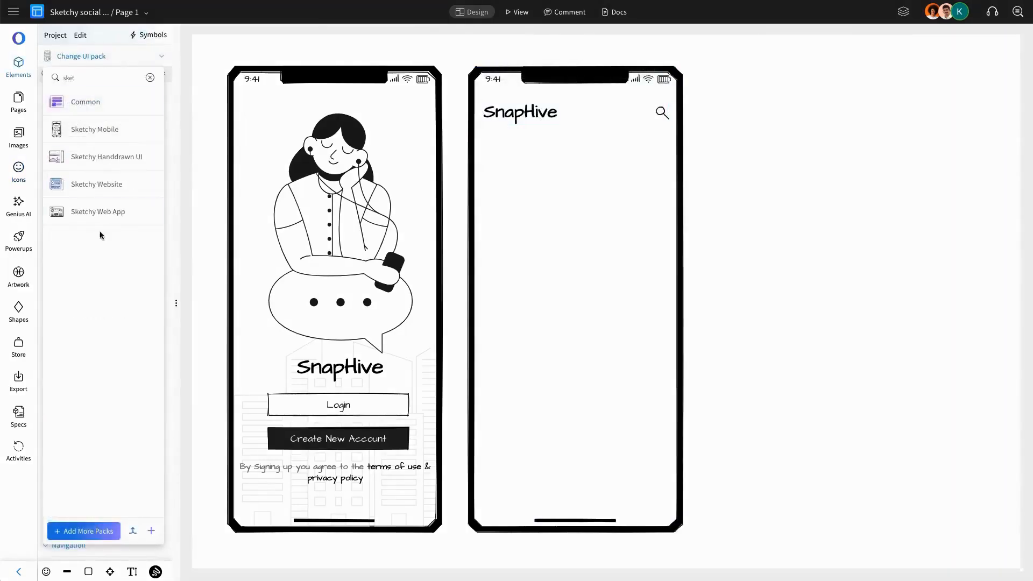
{"action": "left_click", "coordinate": [102, 215]}
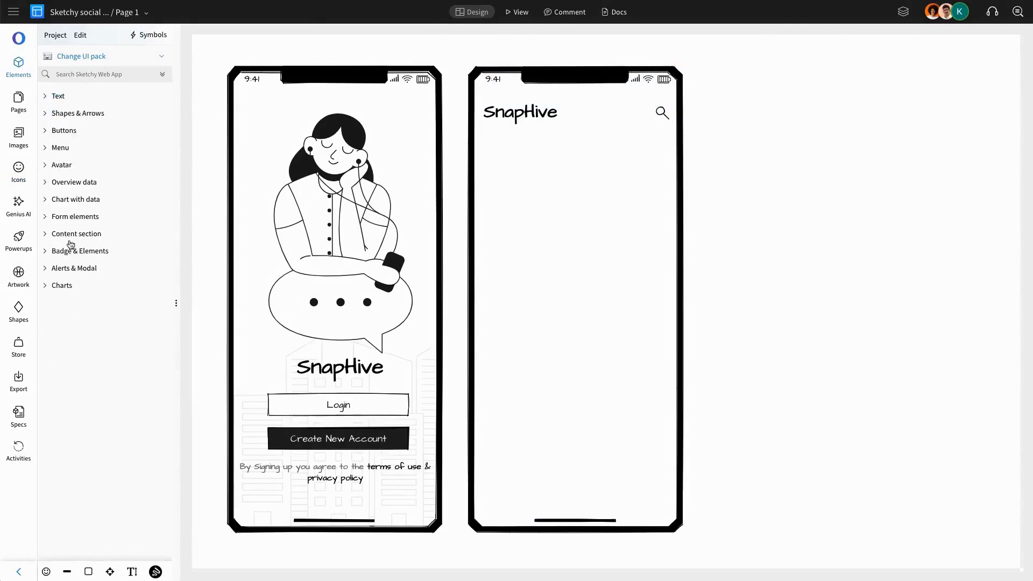
{"action": "left_click", "coordinate": [61, 165]}
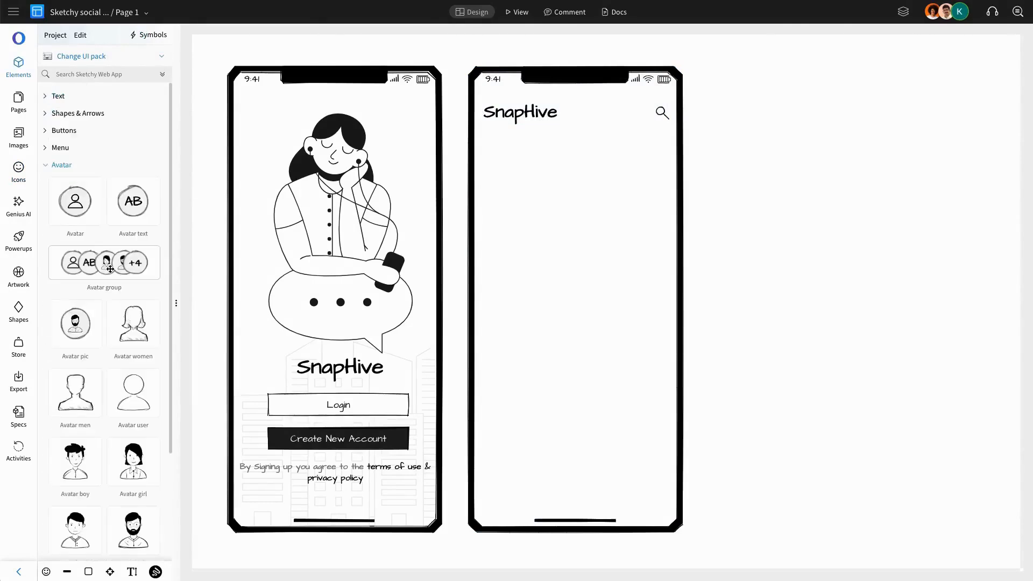
{"action": "left_click_drag", "start_coordinate": [79, 327], "coordinate": [495, 143]}
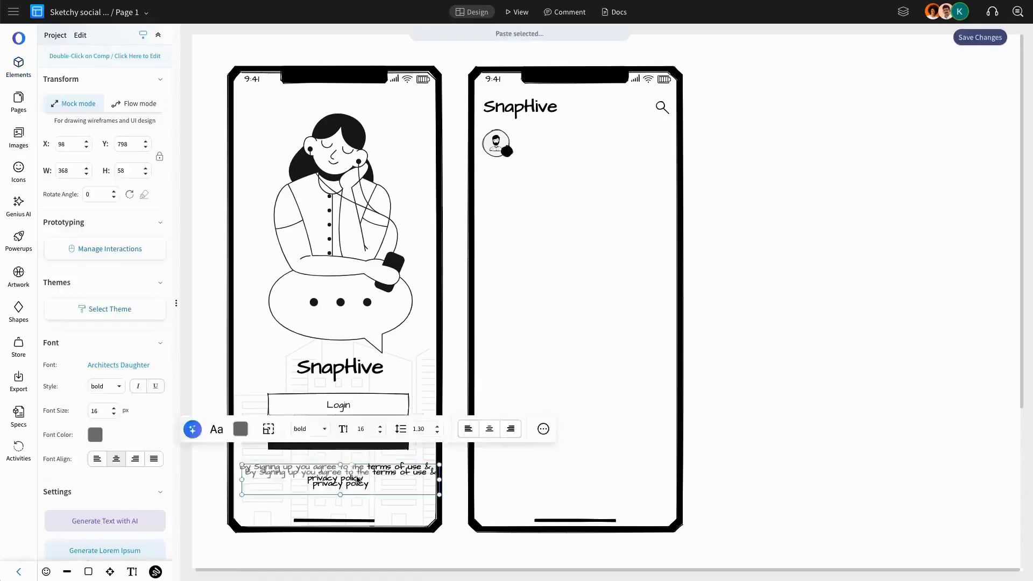
- Turn a copy of the agreement text into a plus sign and fit it onto the avatar's black badge
{"action": "left_click_drag", "start_coordinate": [339, 479], "coordinate": [581, 232]}
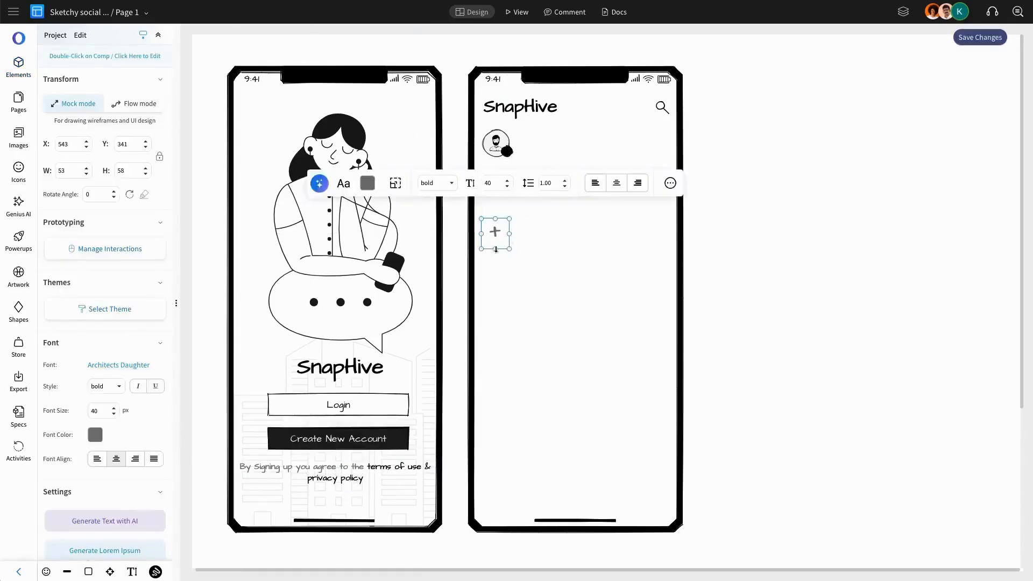
{"action": "left_click", "coordinate": [563, 186]}
{"action": "left_click_drag", "start_coordinate": [495, 249], "coordinate": [506, 151]}
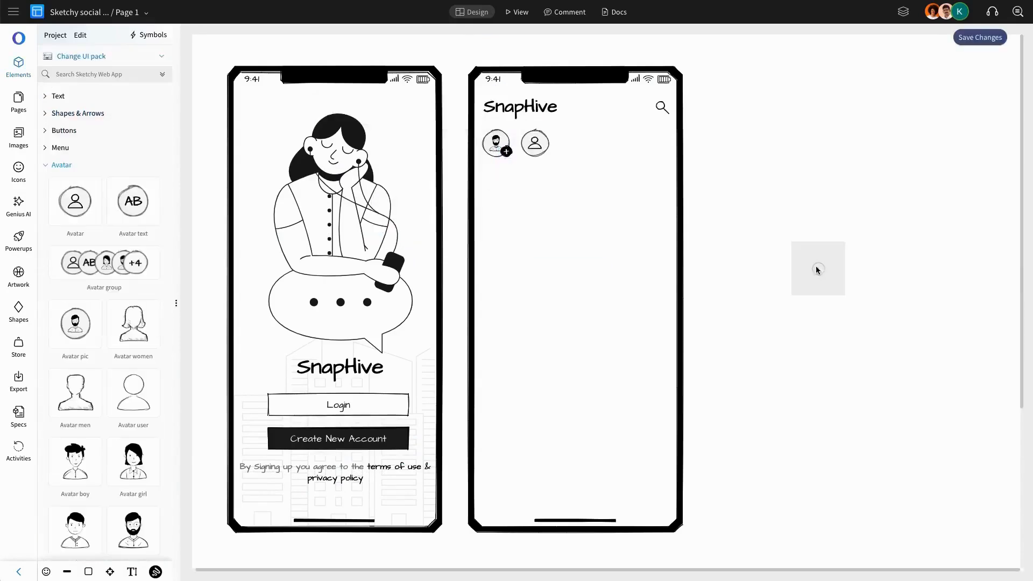
- Complete the avatar row with five more round avatars taken from an avatar group, using the Avatar women picture for the last one
{"action": "left_click_drag", "start_coordinate": [816, 269], "coordinate": [826, 275]}
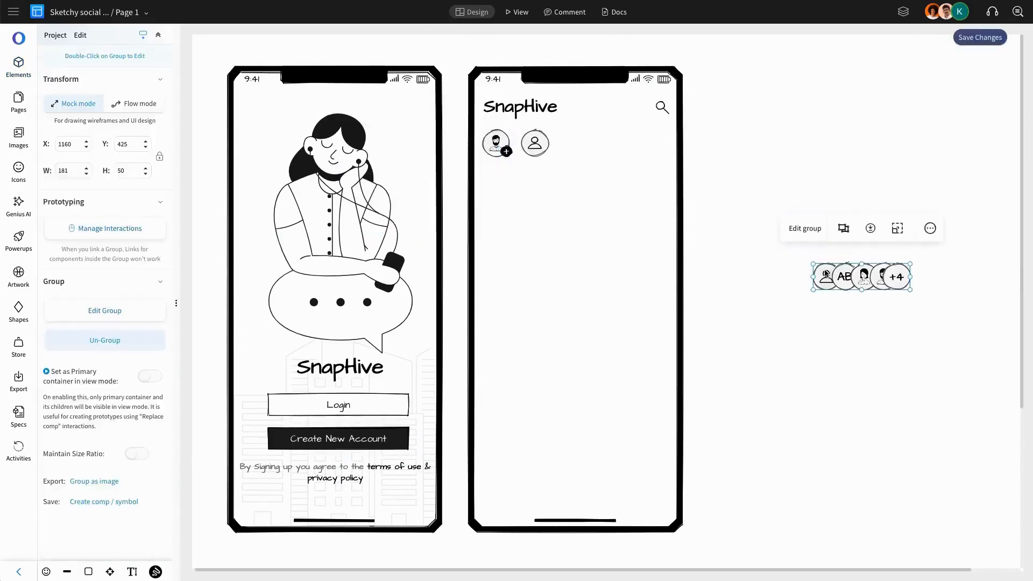
{"action": "left_click", "coordinate": [826, 277]}
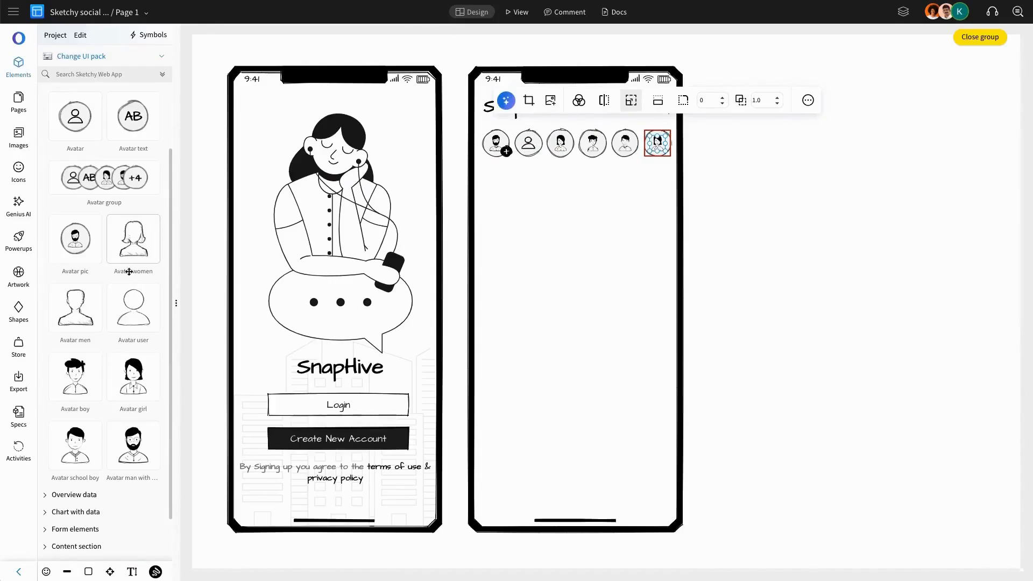
{"action": "left_click_drag", "start_coordinate": [141, 241], "coordinate": [659, 143]}
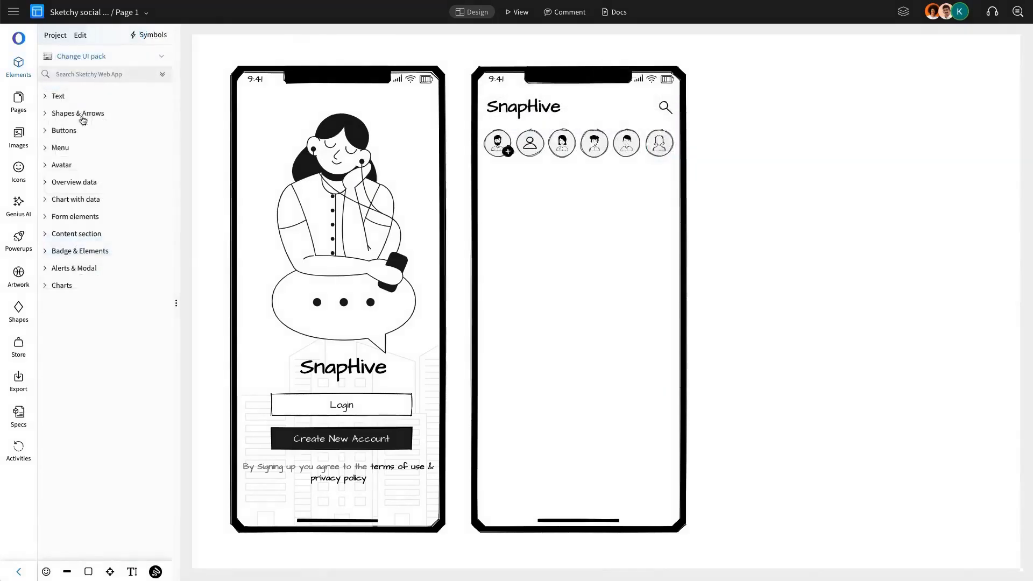
- Add a wide light grey bar below the avatar row with the text "Share your memories..." at its left end
{"action": "left_click", "coordinate": [82, 115]}
{"action": "left_click_drag", "start_coordinate": [79, 153], "coordinate": [572, 208]}
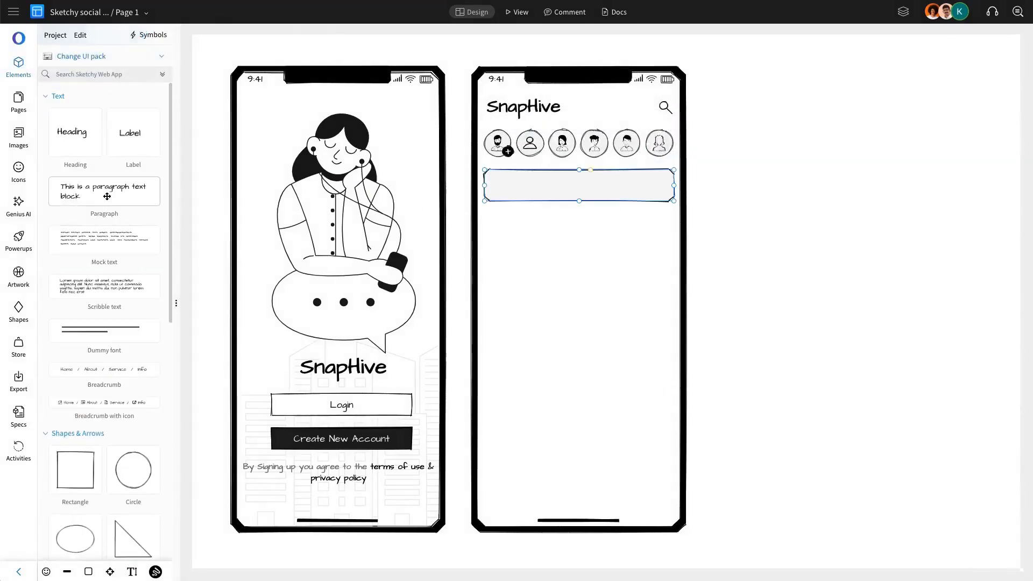
{"action": "left_click_drag", "start_coordinate": [107, 196], "coordinate": [543, 180]}
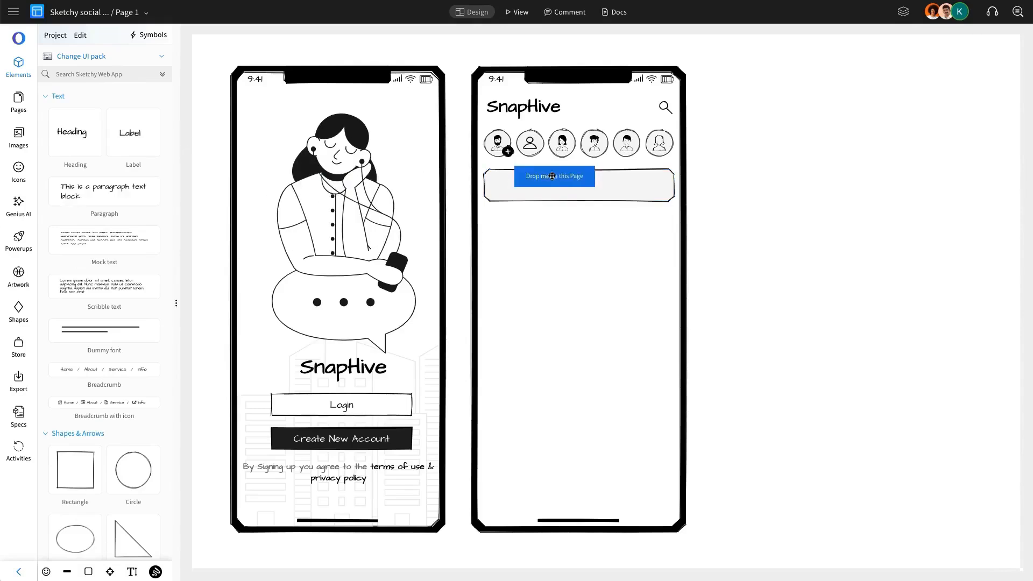
{"action": "type", "text": "Share your memories."}
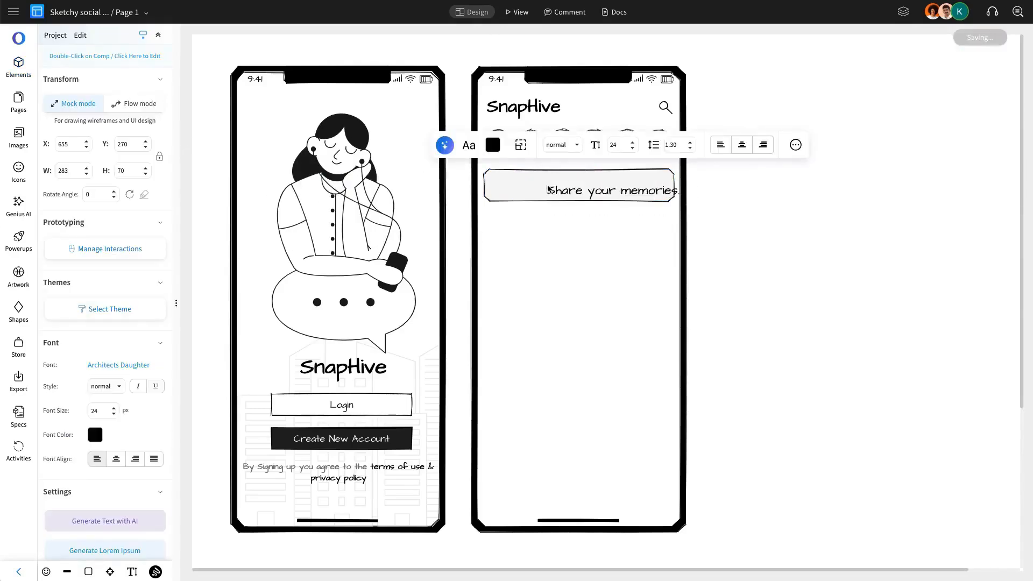
{"action": "left_click_drag", "start_coordinate": [549, 191], "coordinate": [548, 190]}
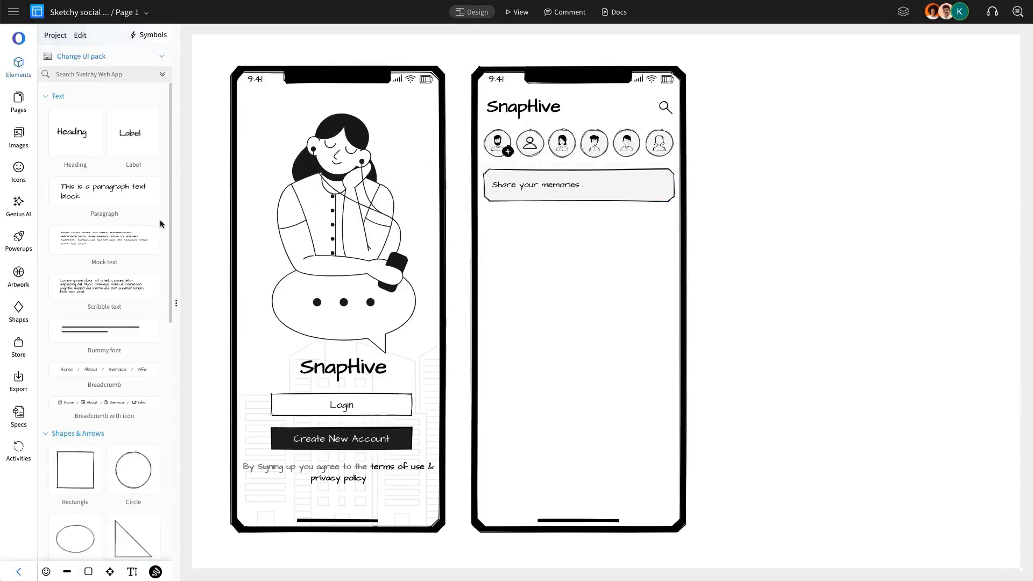
- Add a 40 by 40 circle near the right end of the Share your memories bar and fill it black
{"action": "left_click_drag", "start_coordinate": [129, 468], "coordinate": [630, 185]}
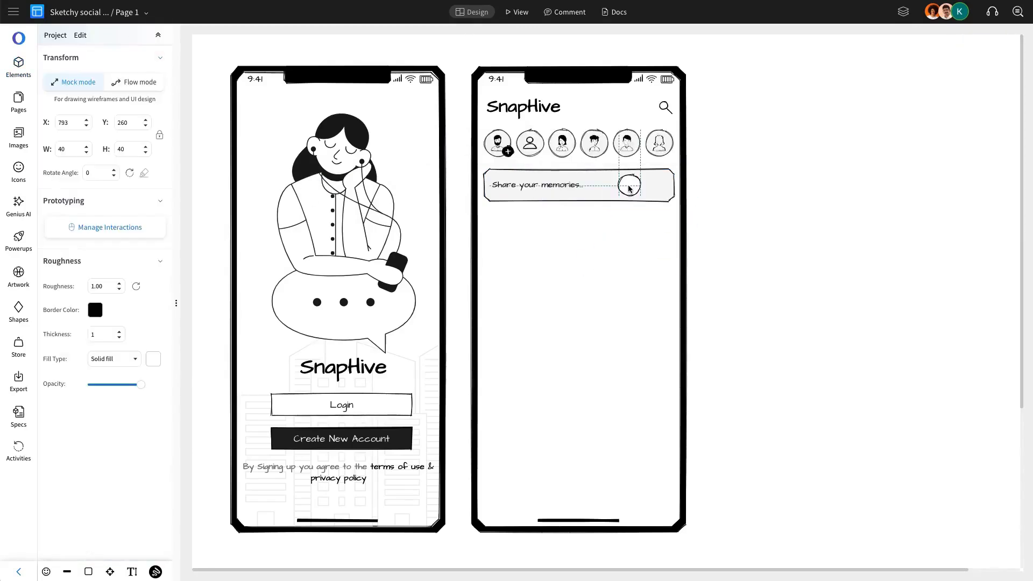
{"action": "left_click", "coordinate": [153, 359]}
{"action": "left_click", "coordinate": [239, 458]}
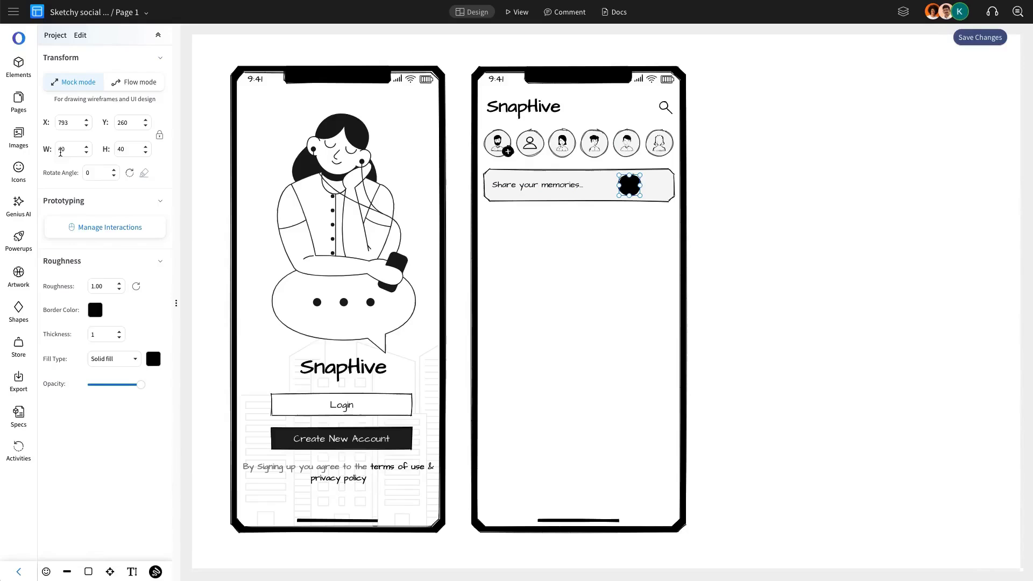
- Add a white image icon centred on the black circle in both directions and group the two
{"action": "left_click", "coordinate": [18, 169]}
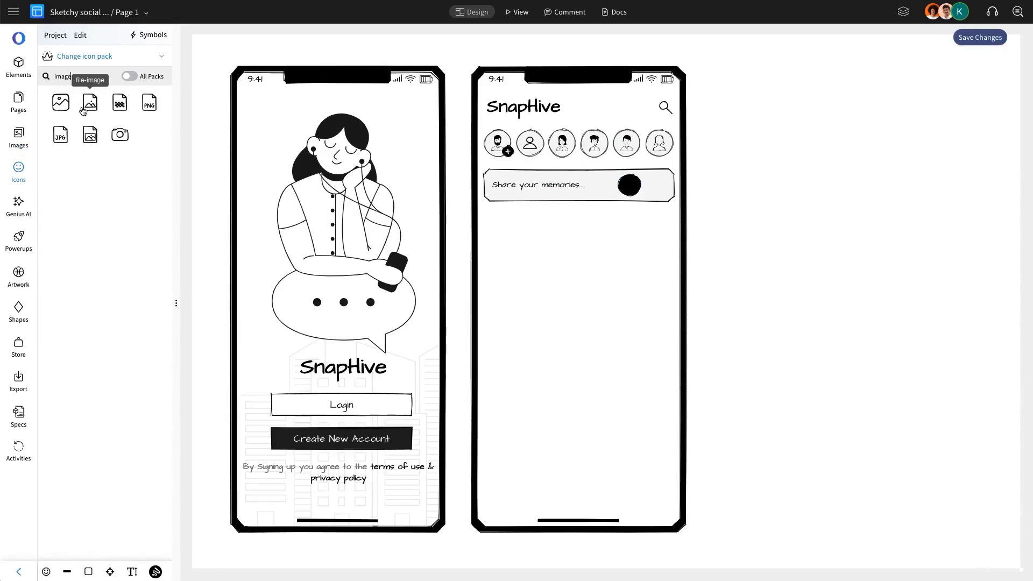
{"action": "left_click", "coordinate": [68, 106]}
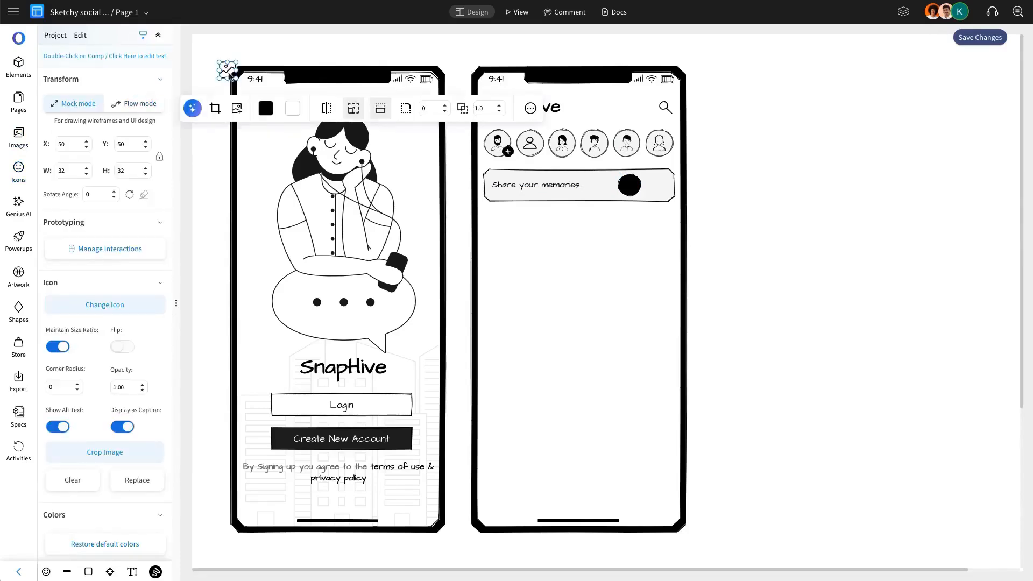
{"action": "left_click_drag", "start_coordinate": [233, 77], "coordinate": [628, 187]}
{"action": "left_click", "coordinate": [622, 185], "text": "shift"}
{"action": "left_click", "coordinate": [585, 140]}
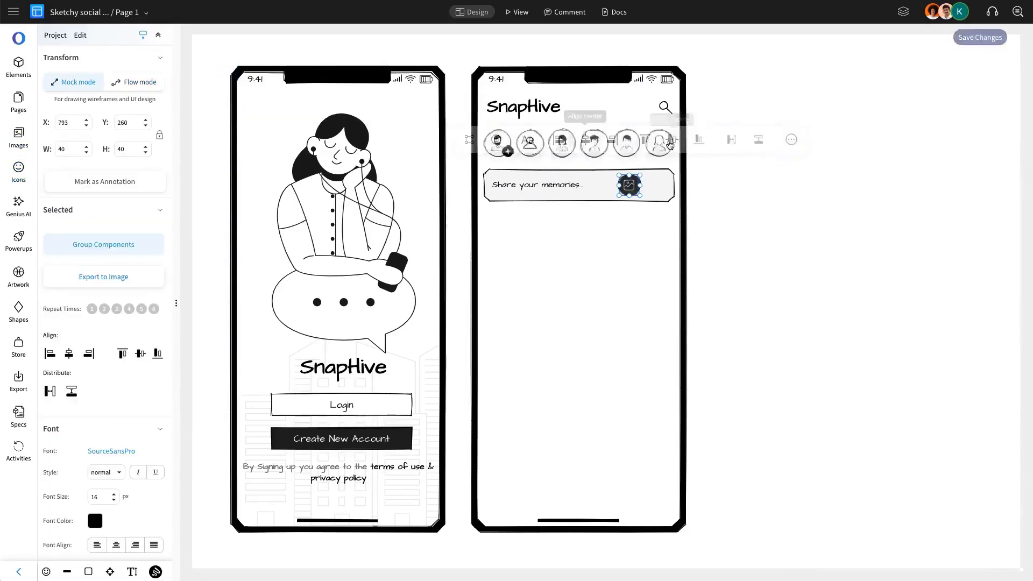
{"action": "left_click", "coordinate": [671, 139]}
{"action": "key", "text": "ctrl+g"}
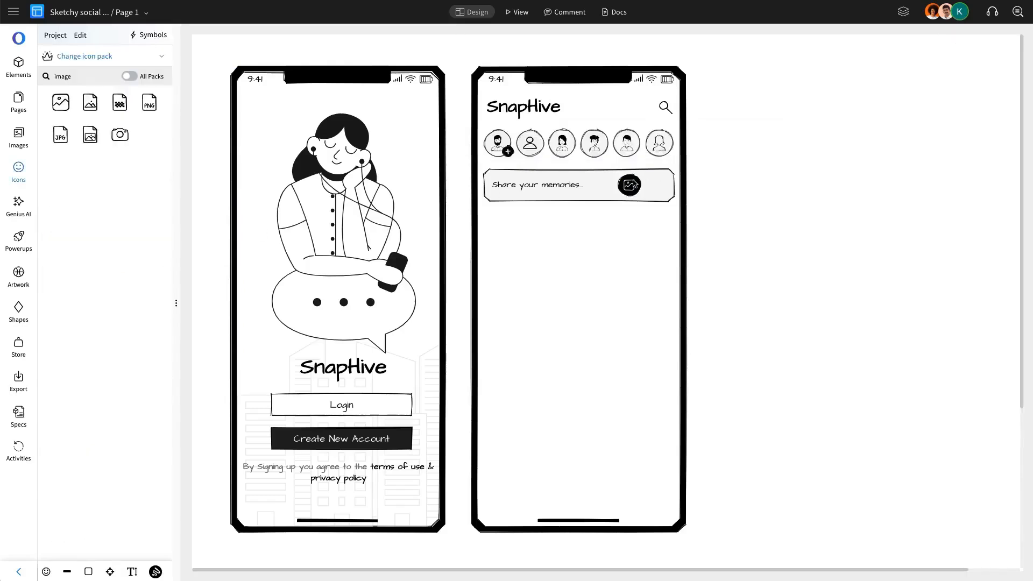
- Duplicate the image badge beside the original, replace its icon with a white 26 px letter T, and group the letter with its circle
{"action": "left_click", "coordinate": [637, 186]}
{"action": "key", "text": "ctrl+v"}
{"action": "left_click_drag", "start_coordinate": [655, 213], "coordinate": [656, 186]}
{"action": "left_click", "coordinate": [145, 343]}
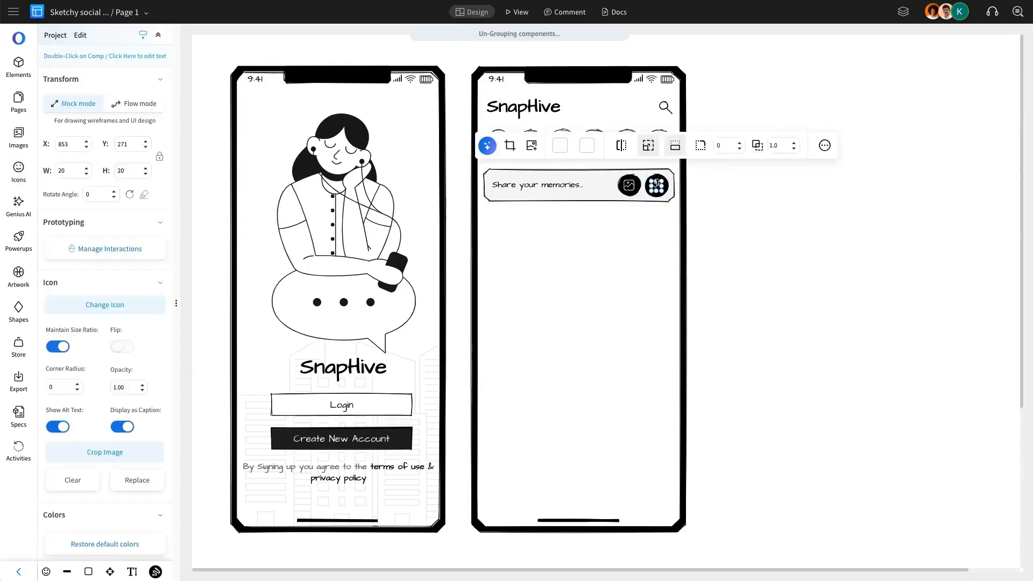
{"action": "left_click", "coordinate": [148, 307]}
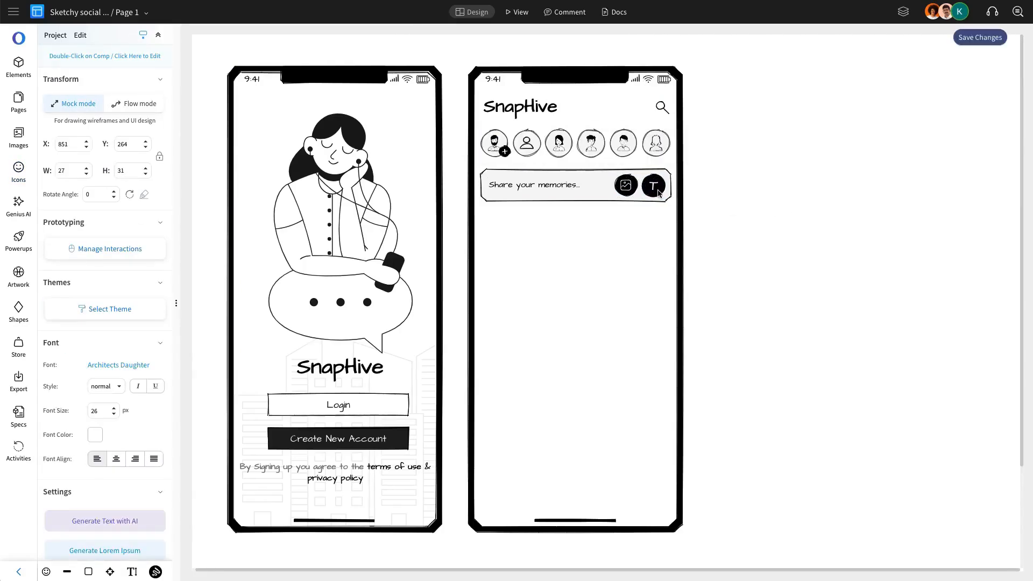
{"action": "left_click", "coordinate": [665, 188], "text": "shift"}
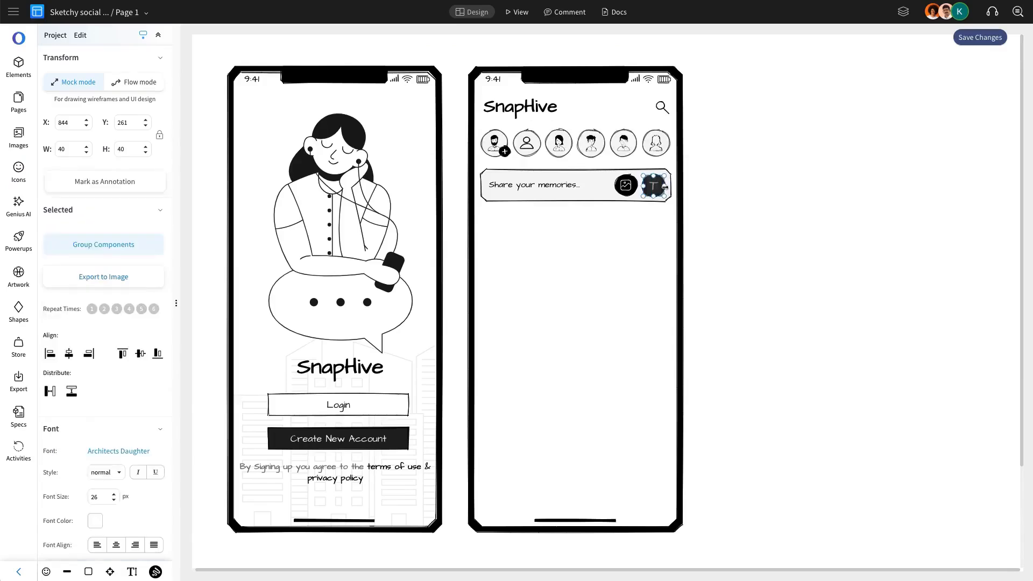
{"action": "key", "text": "ctrl+g"}
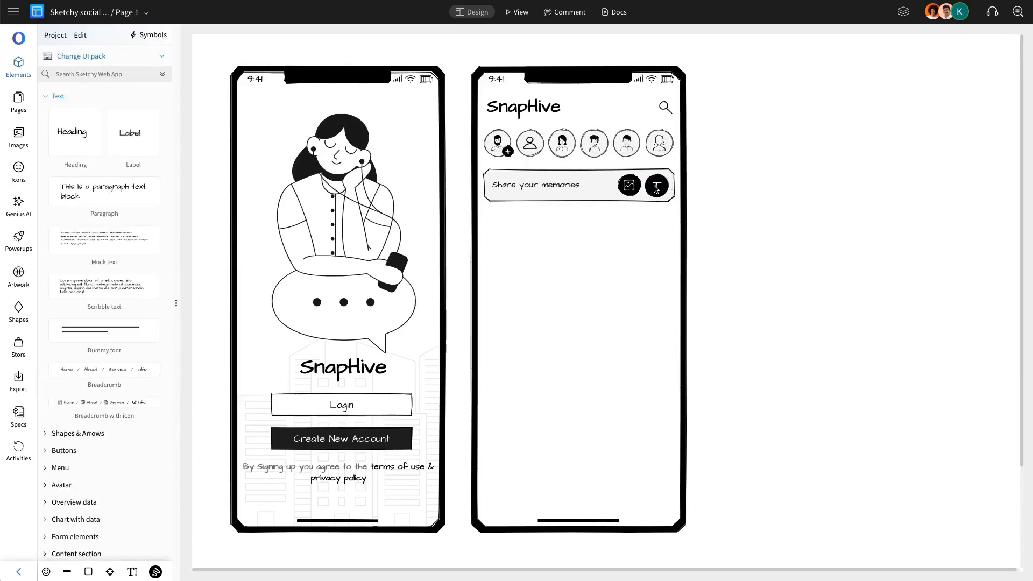
- Align the Share your memories text and its two badges to the vertical middle of the bar and group them with it
{"action": "left_click", "coordinate": [634, 186], "text": "shift"}
{"action": "left_click", "coordinate": [574, 185], "text": "shift"}
{"action": "left_click", "coordinate": [595, 174], "text": "shift"}
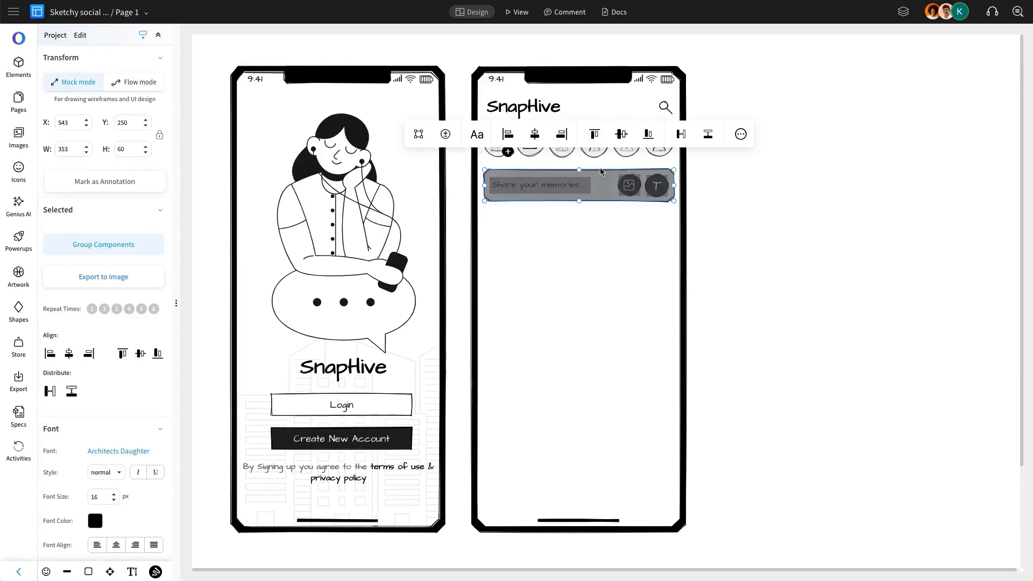
{"action": "left_click", "coordinate": [621, 143]}
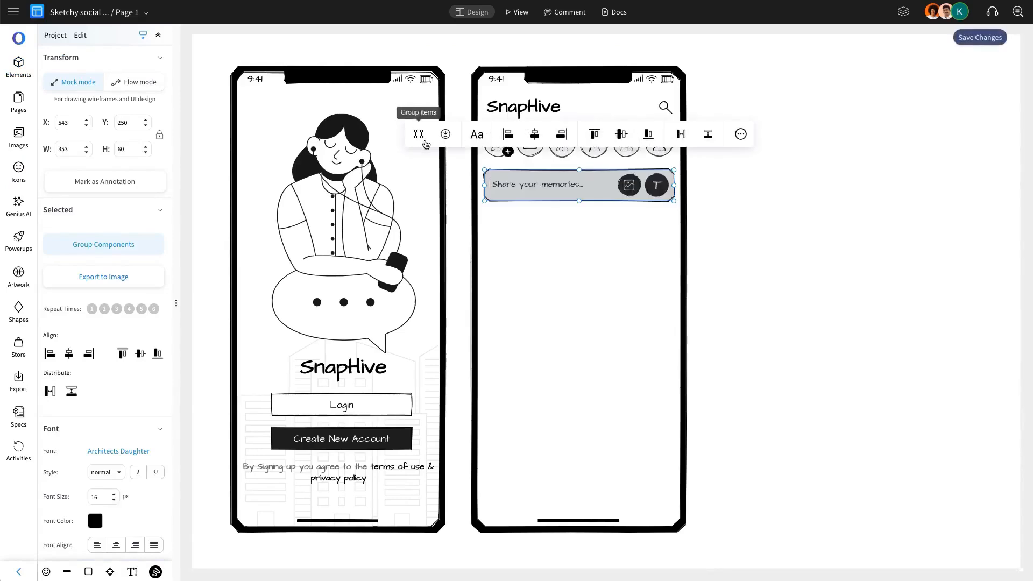
{"action": "left_click", "coordinate": [722, 265]}
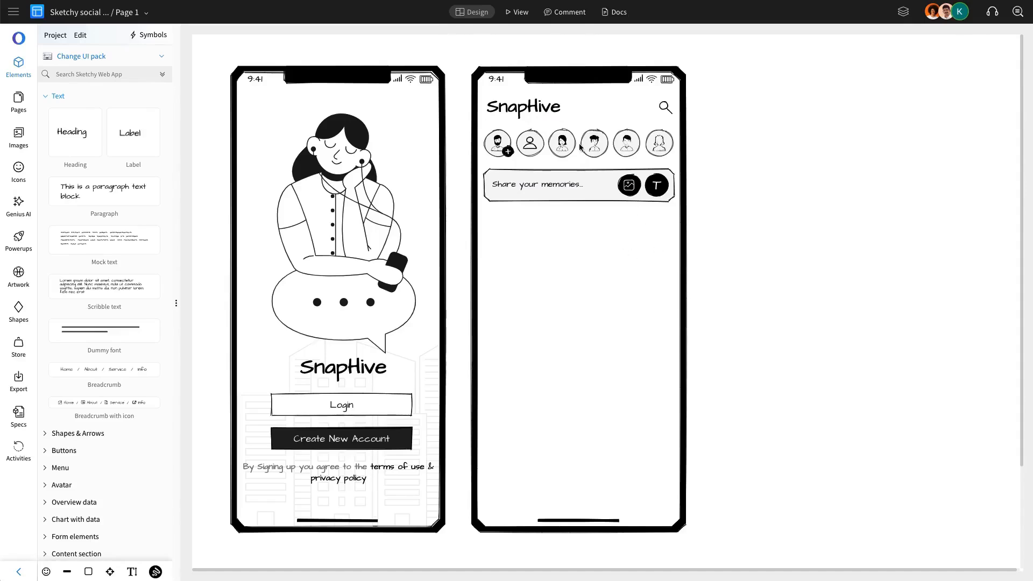
- Copy the third avatar from the avatar row and place the copy below the left end of the Share your memories bar
{"action": "double_click", "coordinate": [530, 138]}
{"action": "left_click", "coordinate": [563, 140]}
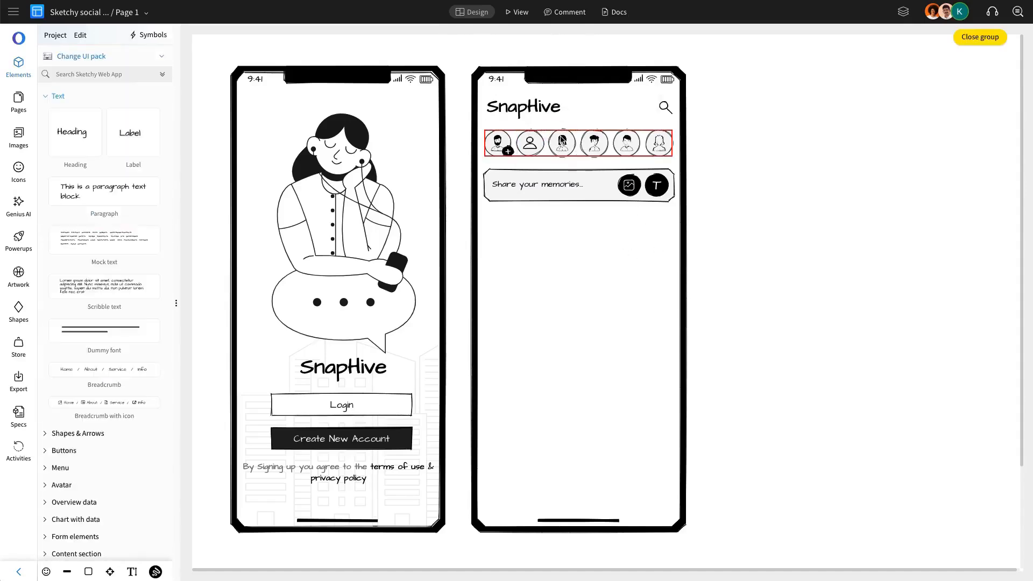
{"action": "key", "text": "ctrl+c"}
{"action": "key", "text": "ctrl+v"}
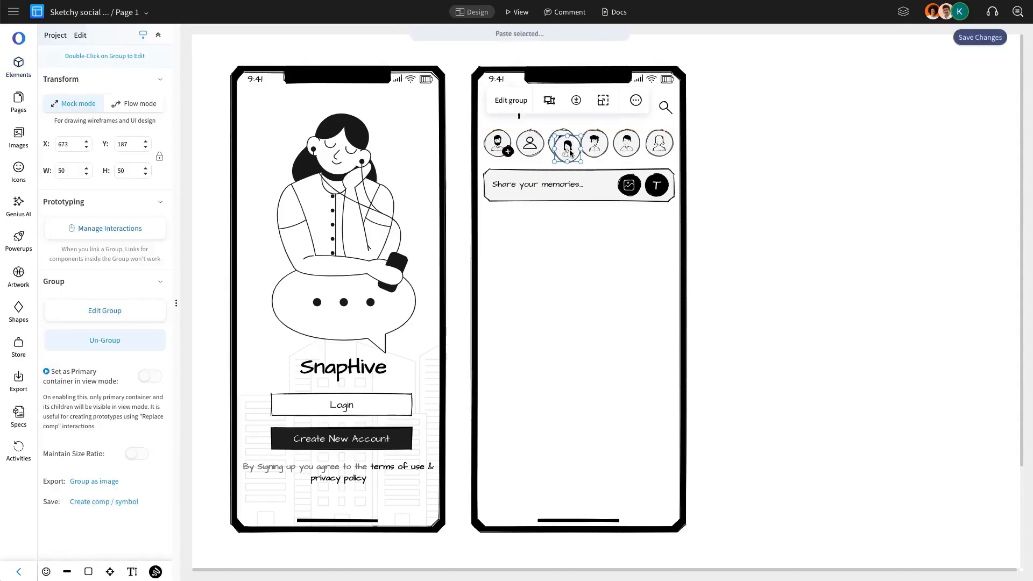
{"action": "left_click_drag", "start_coordinate": [563, 141], "coordinate": [501, 231]}
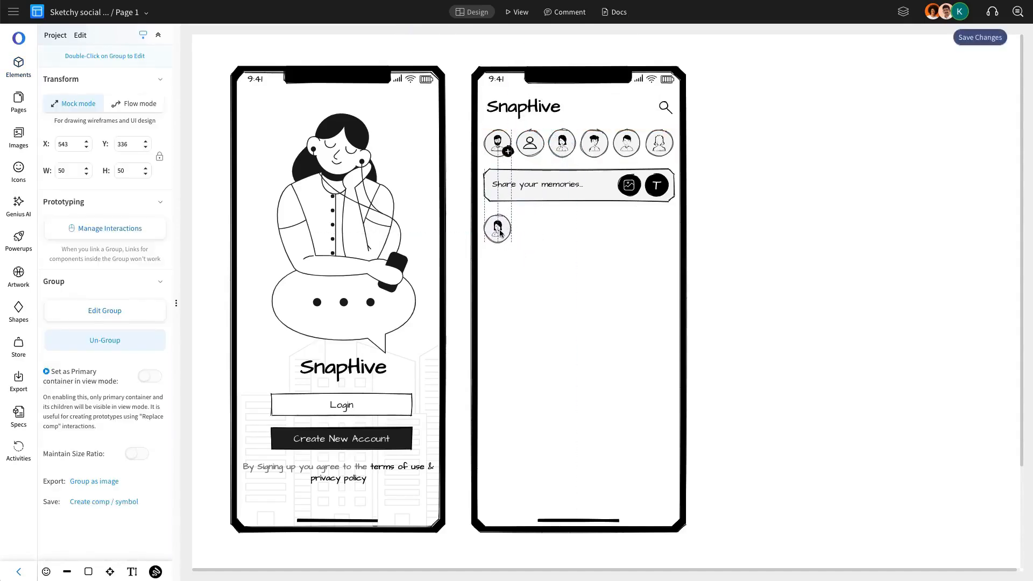
{"action": "left_click", "coordinate": [543, 270]}
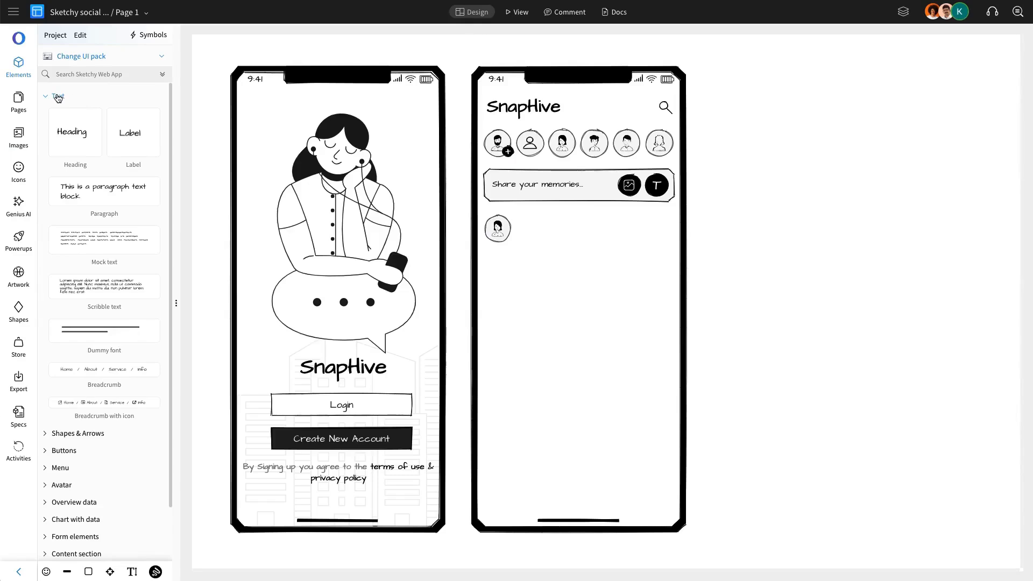
- Switch to the Sketchy Mobile UI pack and place a four-item navigation bar at the bottom of the home feed screen
{"action": "left_click", "coordinate": [86, 57]}
{"action": "left_click", "coordinate": [109, 165]}
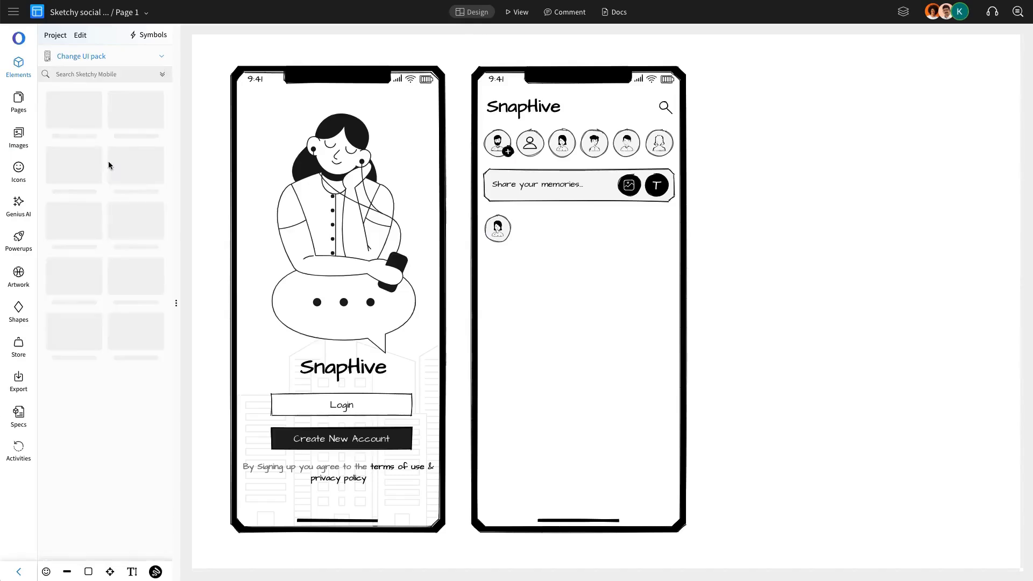
{"action": "left_click", "coordinate": [66, 97]}
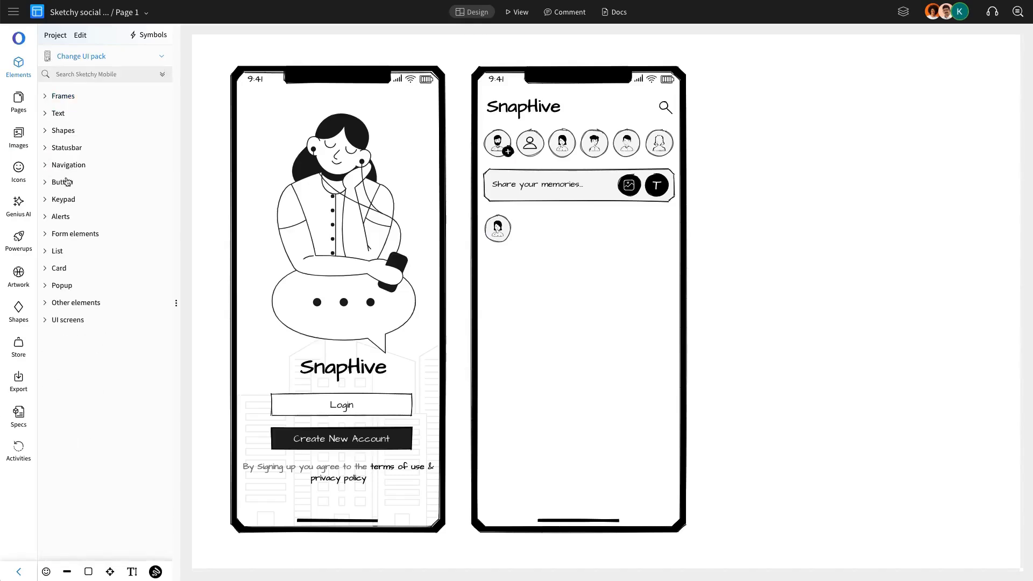
{"action": "left_click", "coordinate": [69, 165]}
{"action": "left_click_drag", "start_coordinate": [102, 259], "coordinate": [579, 515]}
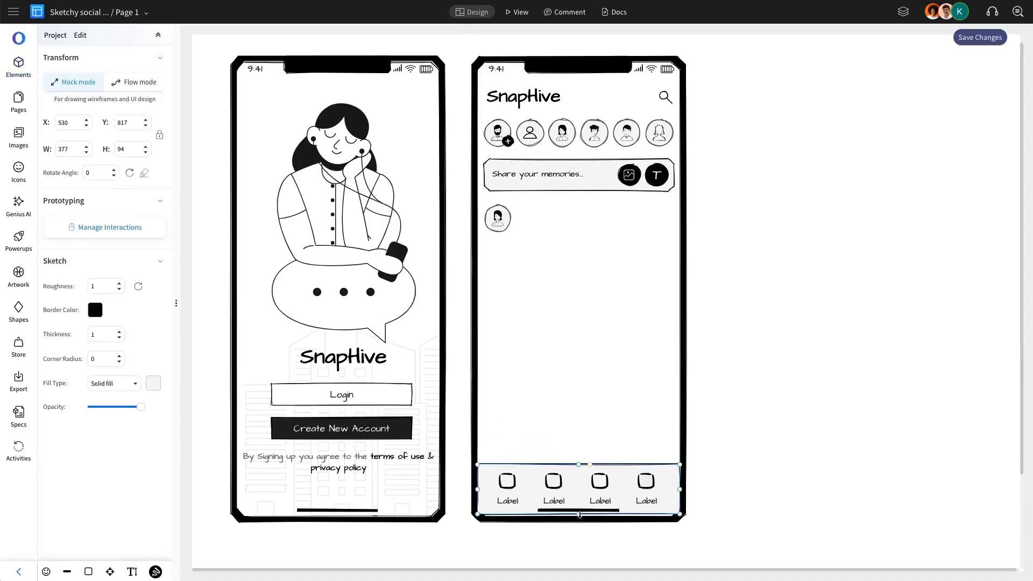
- Replace the navigation bar's labelled placeholders with a row of home, chat, trend chart and user icons
{"action": "left_click", "coordinate": [557, 481]}
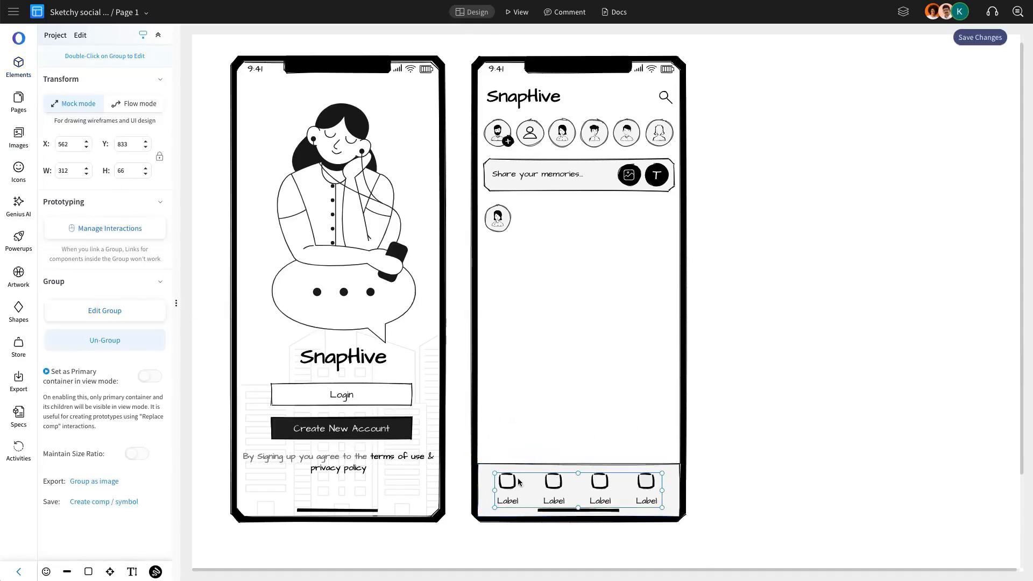
{"action": "left_click_drag", "start_coordinate": [554, 483], "coordinate": [552, 479]}
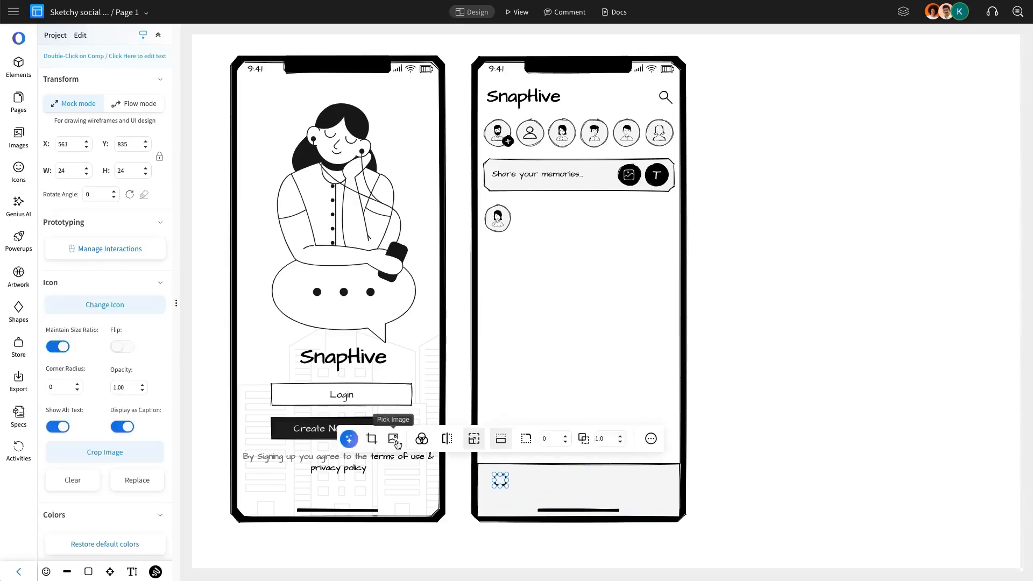
{"action": "left_click", "coordinate": [393, 439]}
{"action": "left_click", "coordinate": [91, 105]}
{"action": "left_click", "coordinate": [535, 484]}
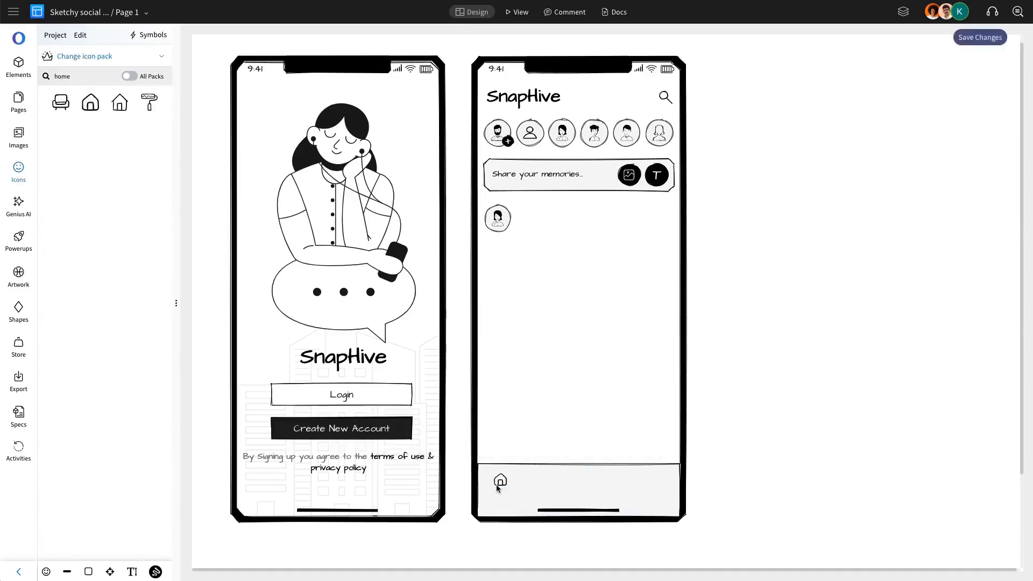
{"action": "left_click_drag", "start_coordinate": [498, 480], "coordinate": [544, 486]}
{"action": "key", "text": "ctrl+v"}
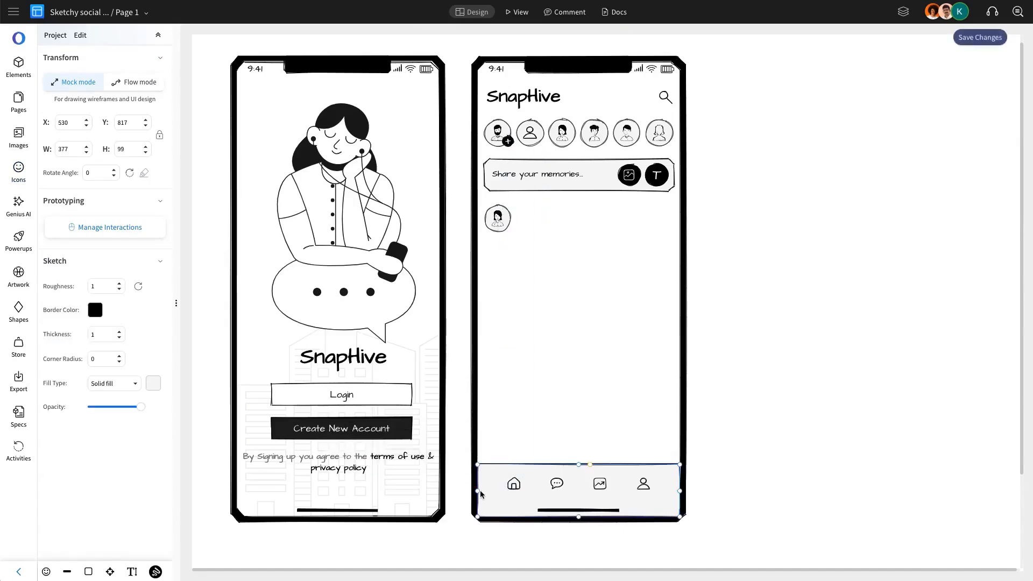
- Resize the navigation bar background to 354 by 74 and centre the icon row on it in both directions
{"action": "left_click_drag", "start_coordinate": [478, 491], "coordinate": [490, 491]}
{"action": "left_click_drag", "start_coordinate": [579, 516], "coordinate": [581, 503]}
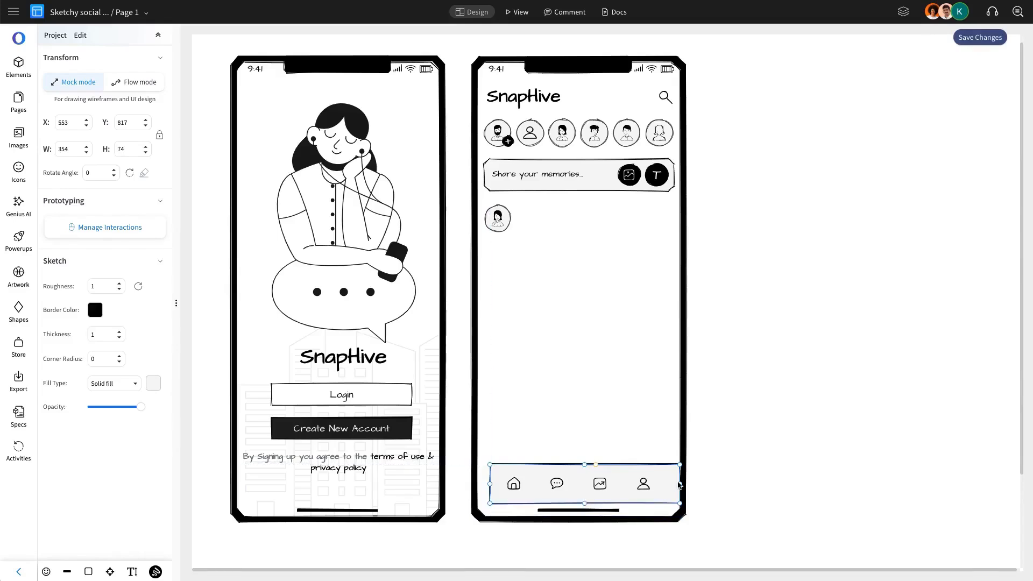
{"action": "left_click", "coordinate": [647, 486], "text": "shift"}
{"action": "left_click", "coordinate": [540, 429]}
{"action": "left_click", "coordinate": [654, 431]}
{"action": "left_click", "coordinate": [625, 430]}
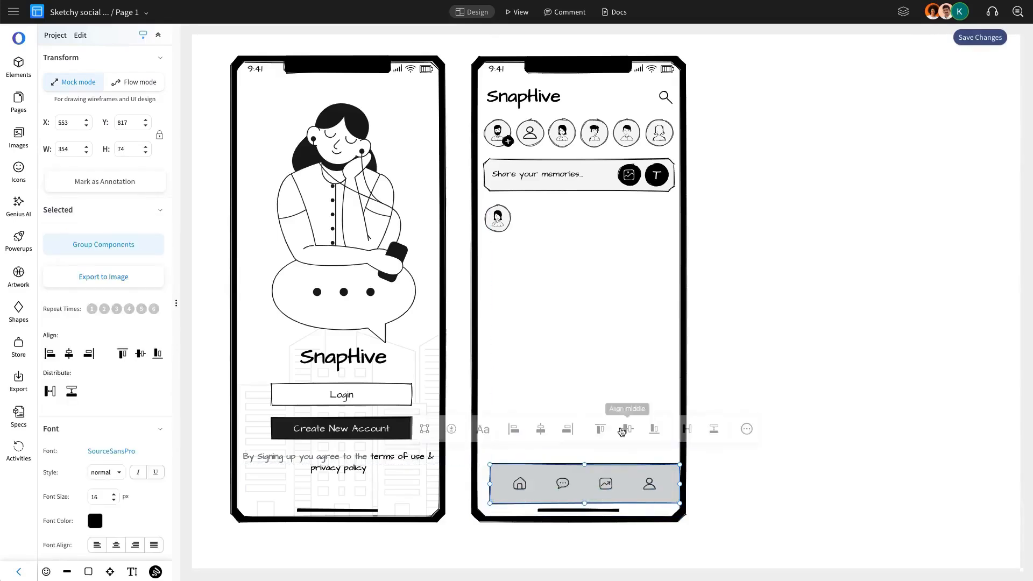
- Group the navigation bar with its icons, round the background's corners and centre the group in the phone screen
{"action": "left_click", "coordinate": [104, 245]}
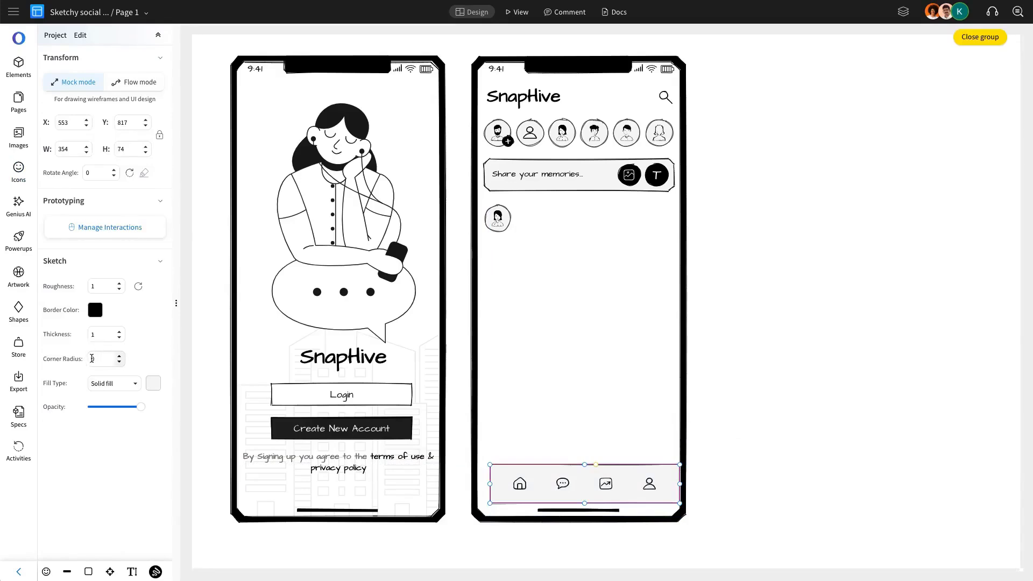
{"action": "left_click_drag", "start_coordinate": [614, 486], "coordinate": [606, 486]}
{"action": "left_click", "coordinate": [601, 410]}
- Copy the terms text from the start screen beside the post avatar and turn it into the poster's name in bold 20 px
{"action": "left_click", "coordinate": [380, 462]}
{"action": "key", "text": "ctrl+c"}
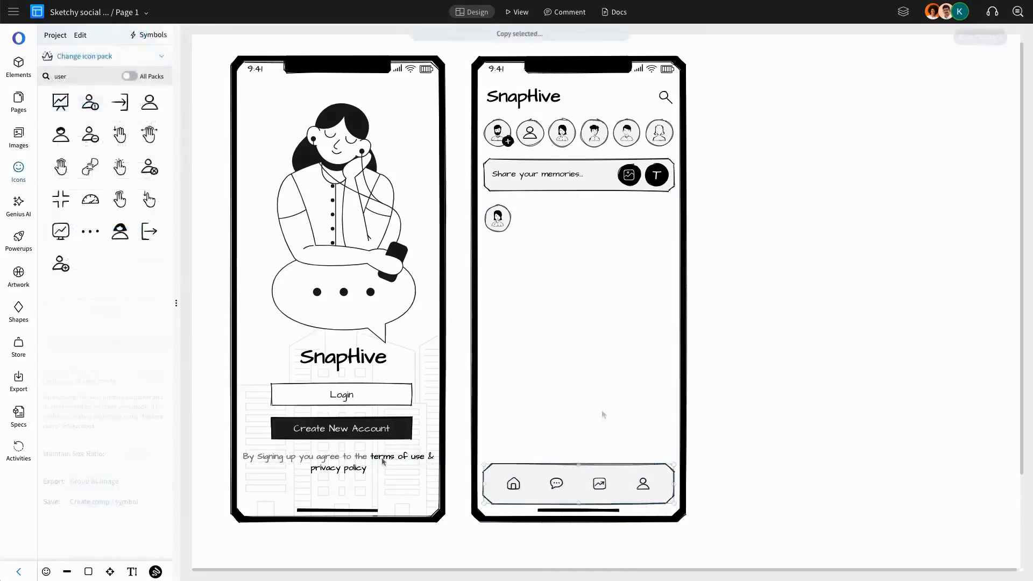
{"action": "key", "text": "ctrl+v"}
{"action": "left_click_drag", "start_coordinate": [380, 466], "coordinate": [662, 250]}
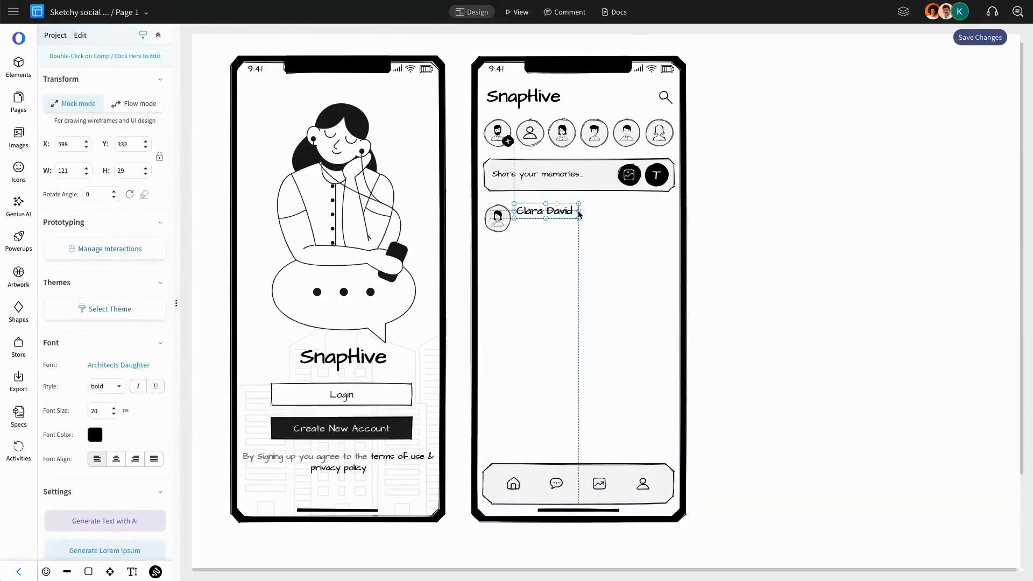
- Duplicate the poster's name below the original and restyle the copy as 16 px grey text
{"action": "key", "text": "ctrl+c"}
{"action": "key", "text": "ctrl+v"}
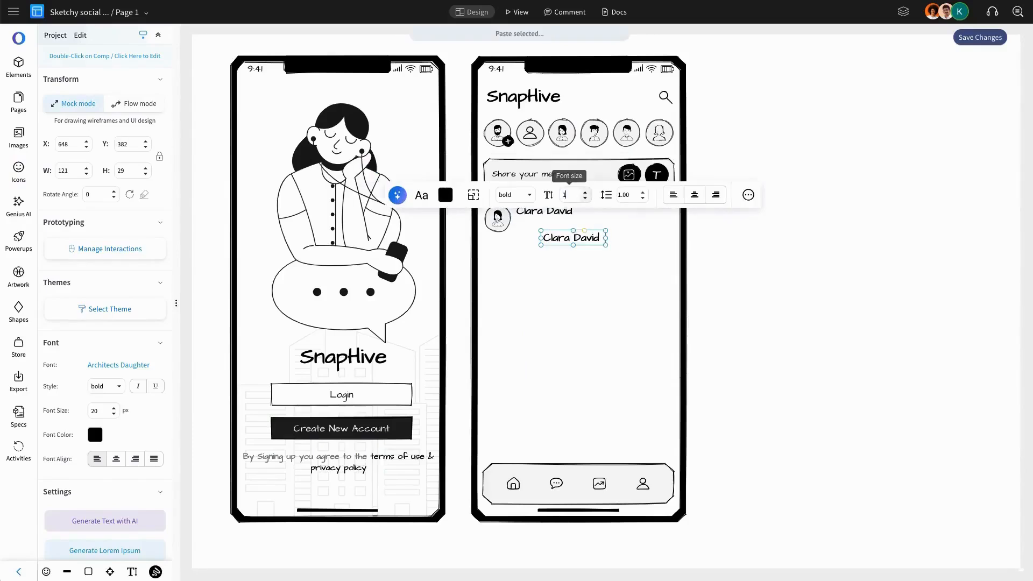
{"action": "left_click", "coordinate": [449, 198]}
{"action": "left_click", "coordinate": [689, 323]}
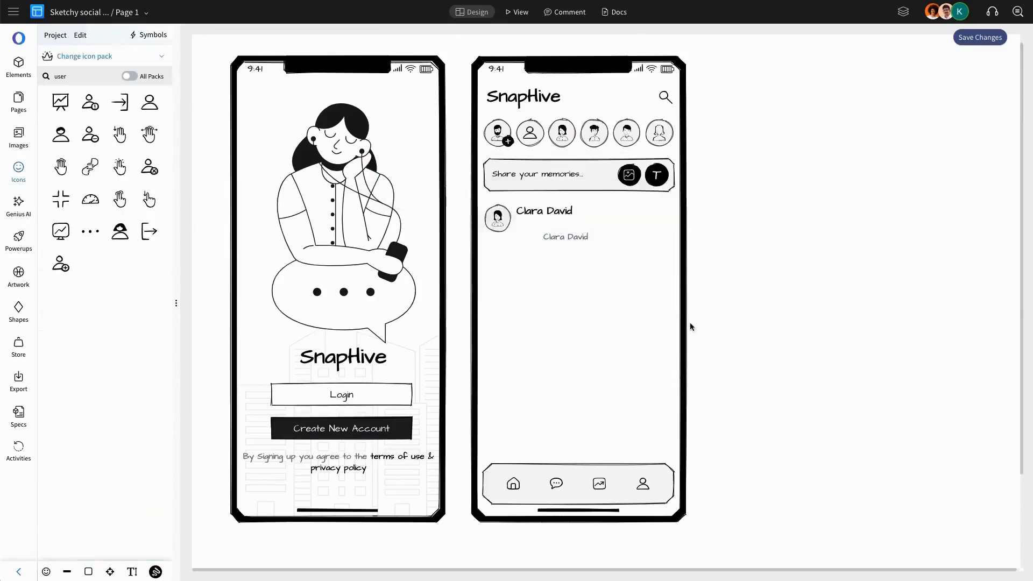
- Change the grey copy's text to "2min ago" and left-align it directly beneath the poster's name
{"action": "double_click", "coordinate": [551, 233]}
{"action": "type", "text": "2min ago"}
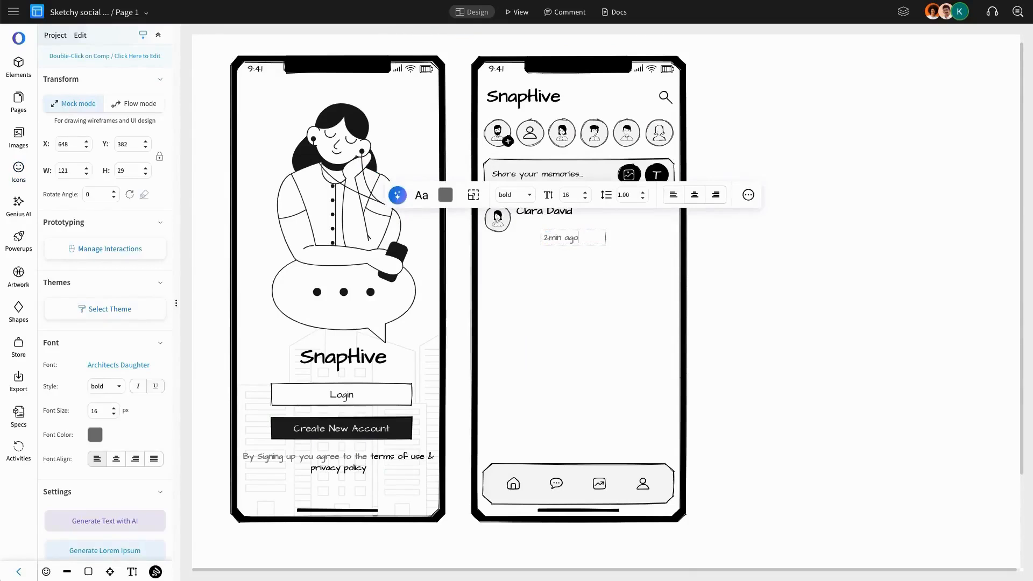
{"action": "key", "text": "Escape"}
{"action": "left_click_drag", "start_coordinate": [567, 243], "coordinate": [564, 231]}
{"action": "left_click", "coordinate": [563, 205], "text": "shift"}
{"action": "left_click", "coordinate": [50, 354]}
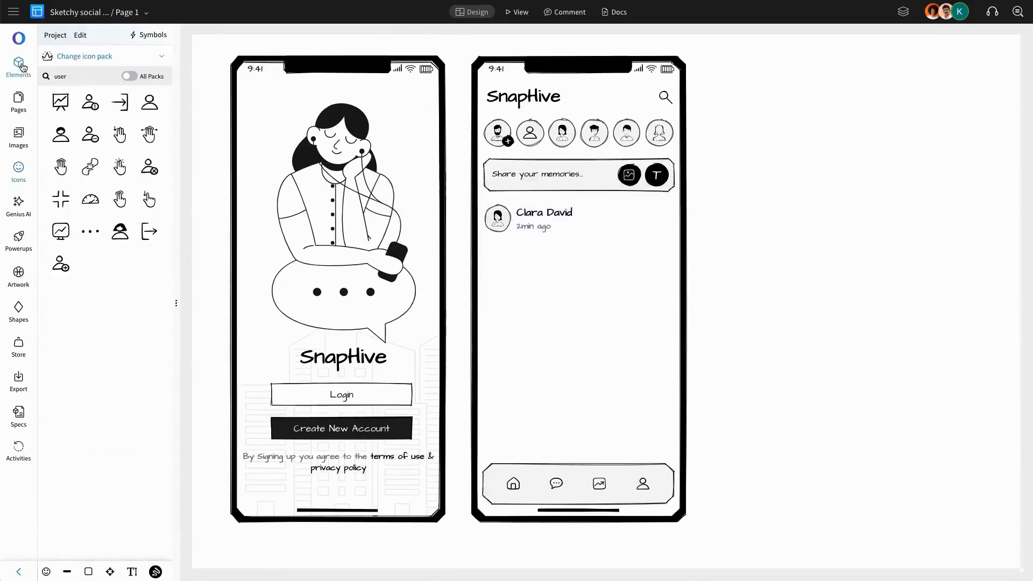
- Place the project image post1.png below the post header at 346 by 212
{"action": "left_click", "coordinate": [19, 66]}
{"action": "left_click", "coordinate": [18, 137]}
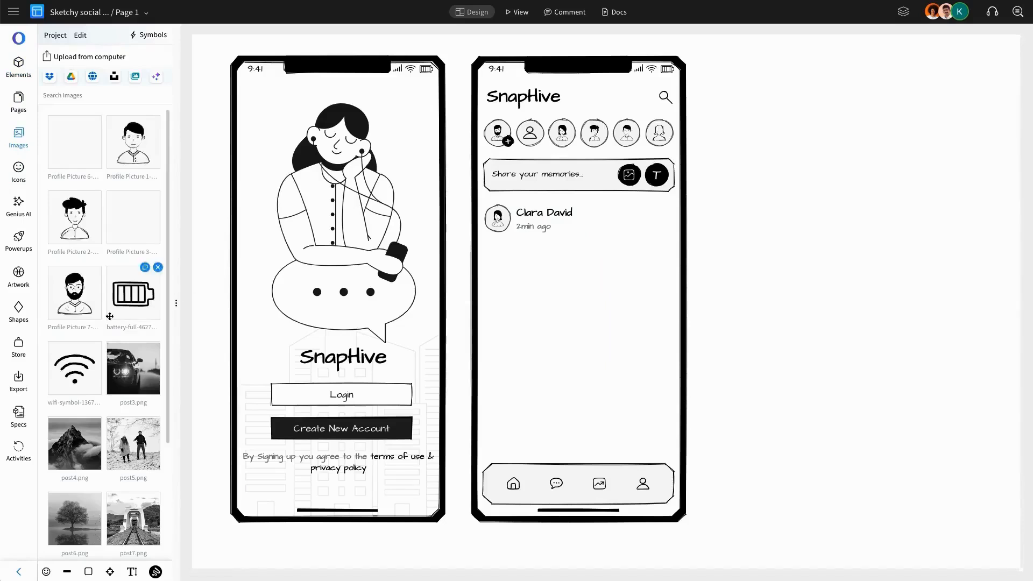
{"action": "left_click", "coordinate": [18, 67]}
{"action": "left_click", "coordinate": [18, 141]}
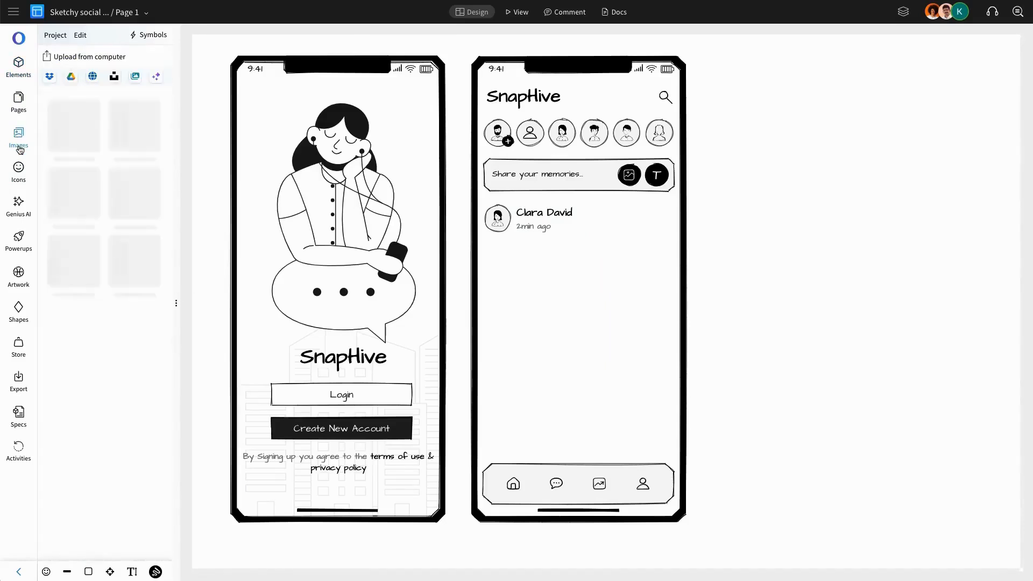
{"action": "scroll", "coordinate": [115, 306], "scroll_direction": "down", "scroll_amount": 3}
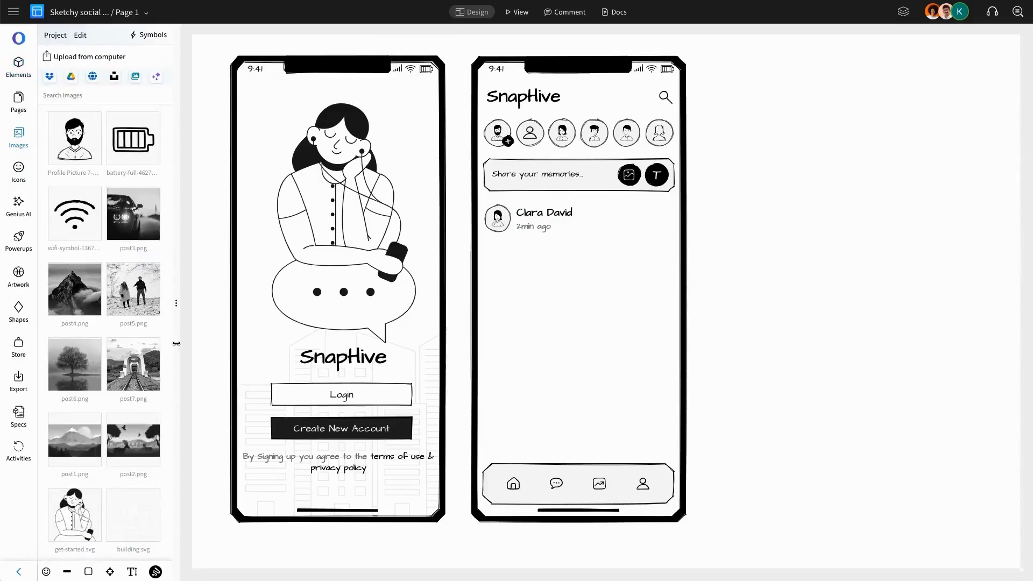
{"action": "left_click_drag", "start_coordinate": [64, 442], "coordinate": [613, 317]}
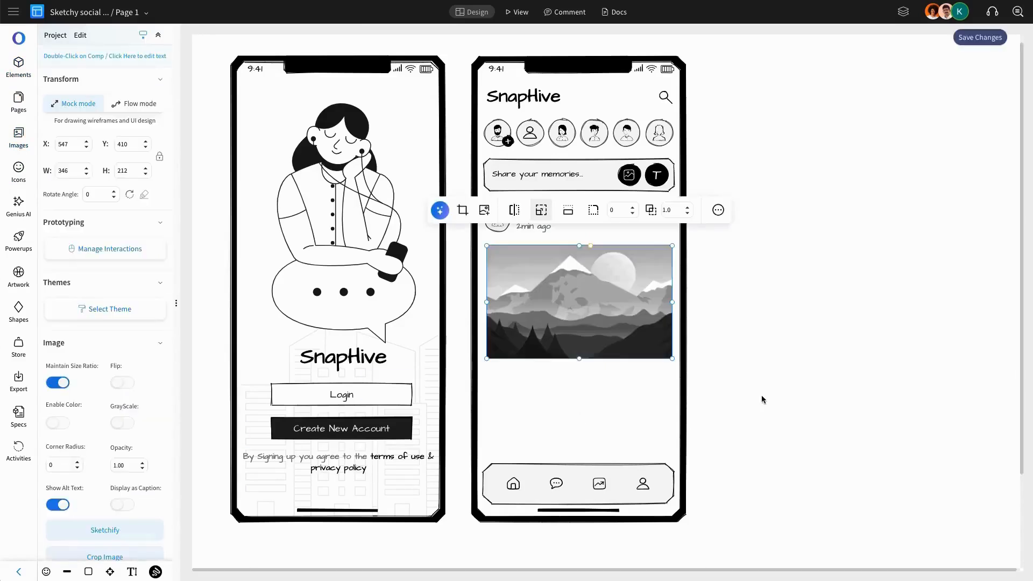
- Round the corners of the mountain image and nudge it slightly upward
{"action": "left_click", "coordinate": [645, 293]}
{"action": "key", "text": "Up"}
{"action": "key", "text": "Up"}
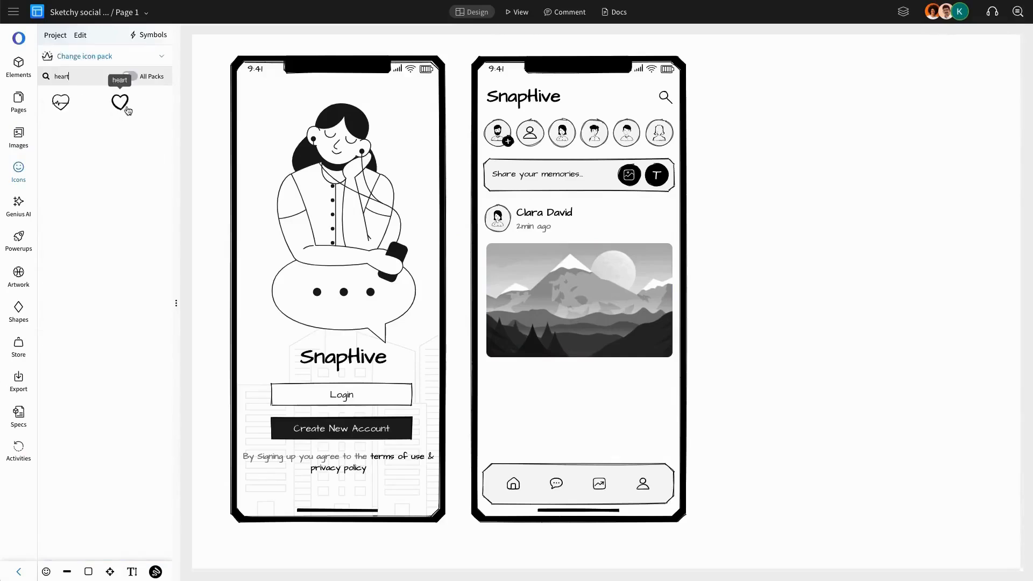
- Add a small heart icon under the mountain image's left end, put a 16 px like count of "587" beside it and group the two
{"action": "left_click_drag", "start_coordinate": [497, 375], "coordinate": [495, 370]}
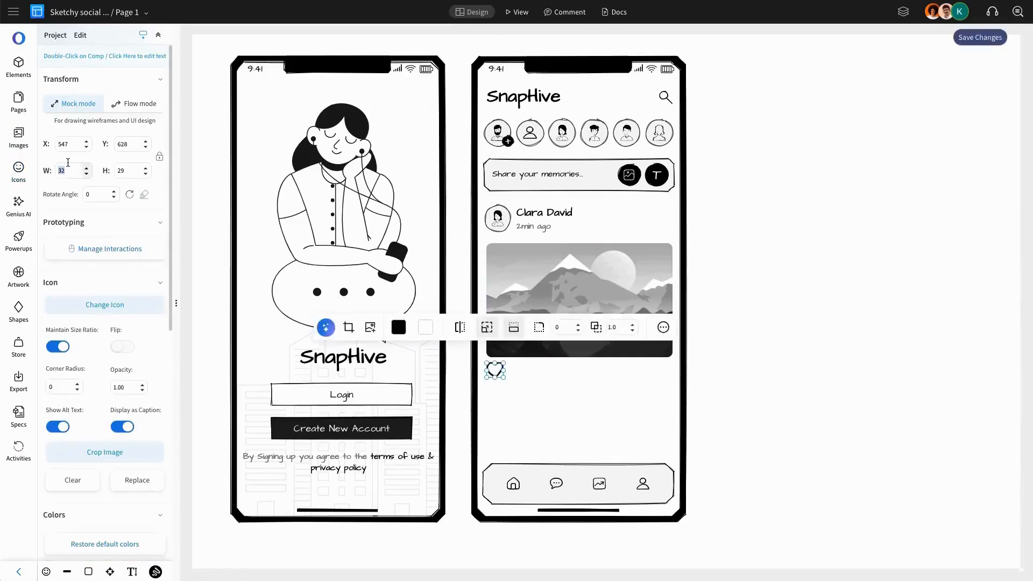
{"action": "key", "text": "Return"}
{"action": "left_click", "coordinate": [535, 224]}
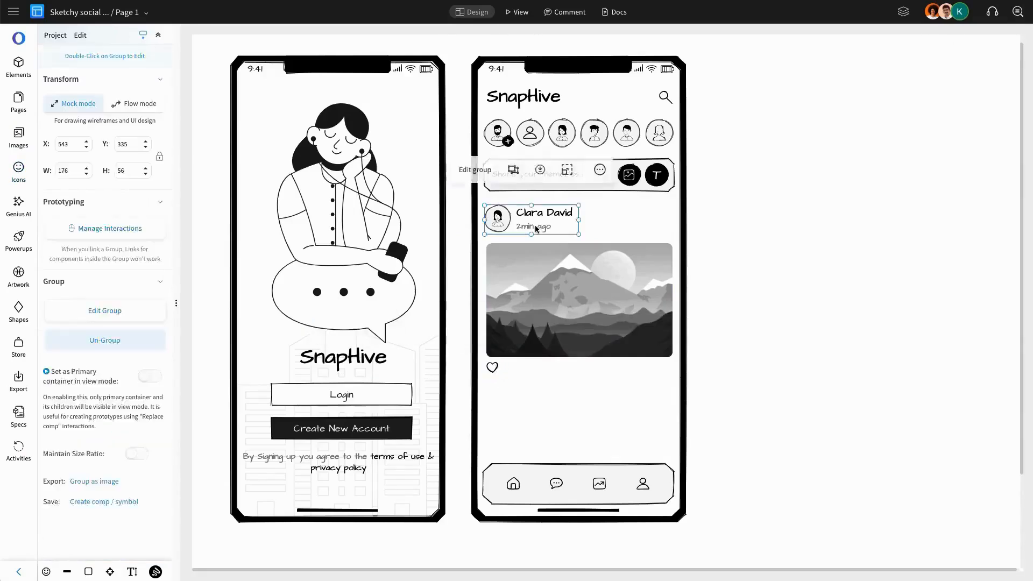
{"action": "type", "text": "58"}
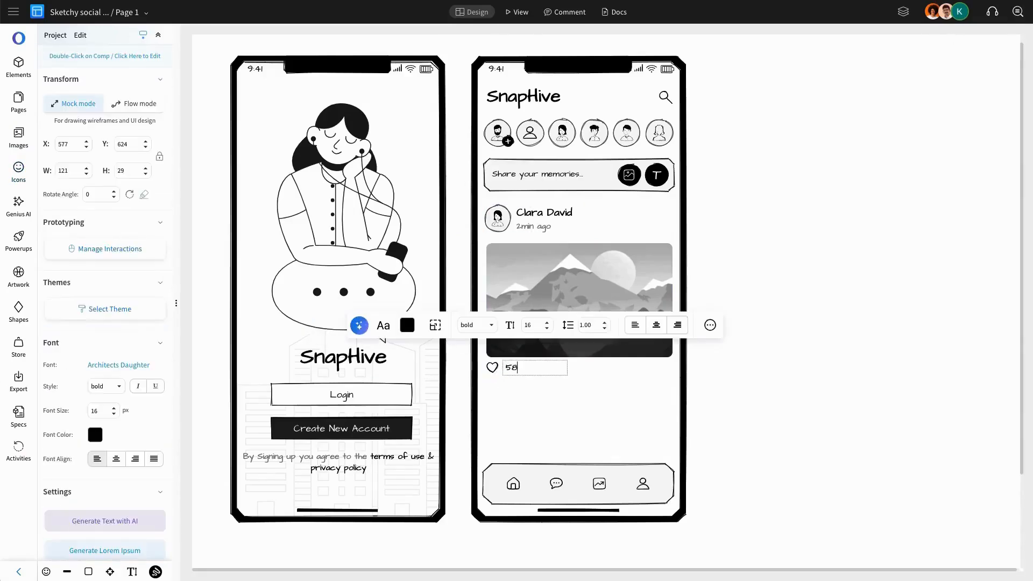
{"action": "type", "text": "7"}
{"action": "key", "text": "Escape"}
{"action": "left_click_drag", "start_coordinate": [568, 367], "coordinate": [526, 368]}
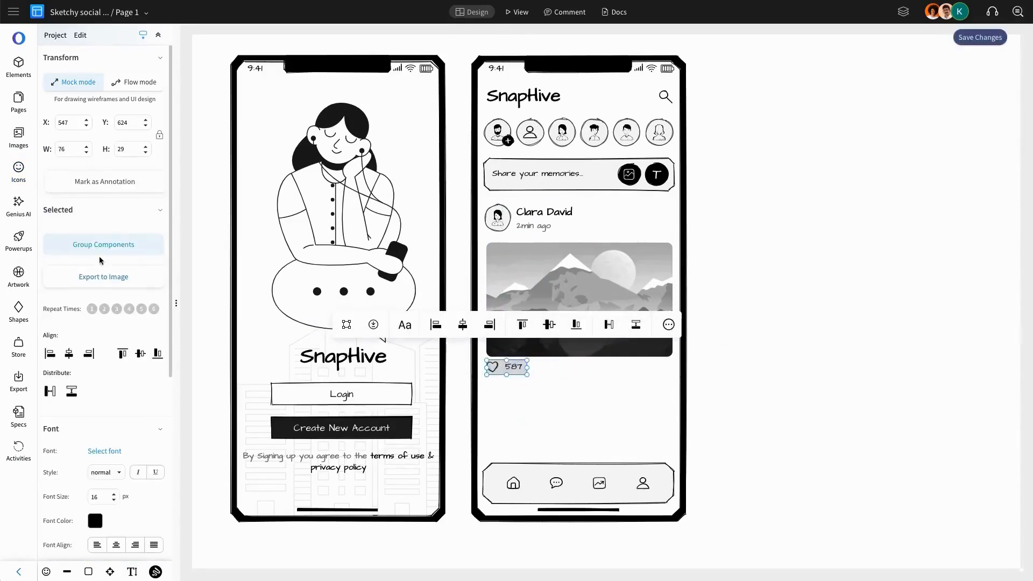
{"action": "left_click", "coordinate": [535, 379]}
- Duplicate the like counter as a chat icon with the count "58", and add a paper-plane icon under the image's right end
{"action": "double_click", "coordinate": [516, 367]}
{"action": "left_click_drag", "start_coordinate": [516, 367], "coordinate": [551, 370]}
{"action": "key", "text": "Escape"}
{"action": "left_click", "coordinate": [515, 369]}
{"action": "key", "text": "ctrl+c"}
{"action": "key", "text": "ctrl+v"}
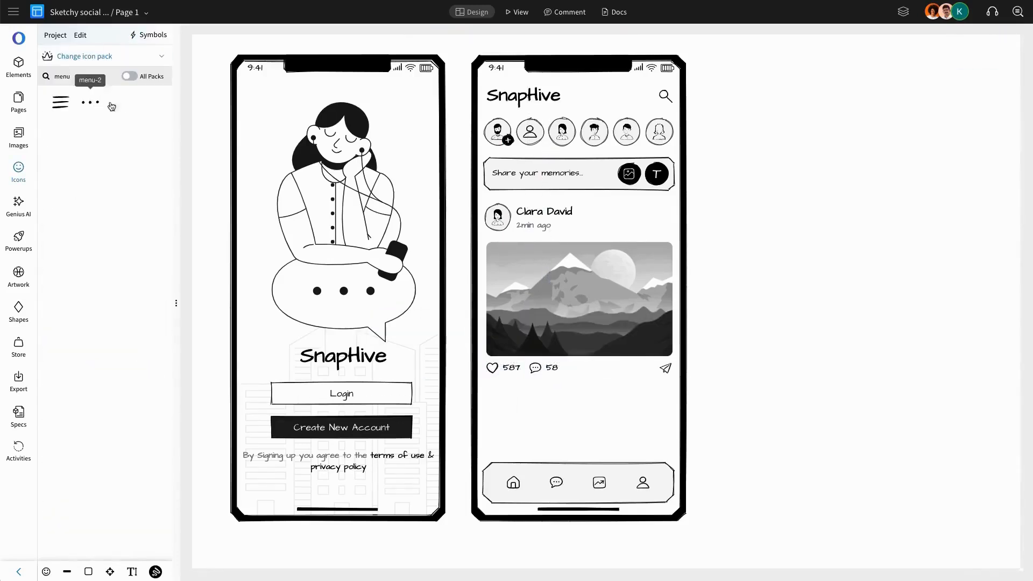
- Add a three-dot menu icon to the post header, then duplicate the header below the reactions with another avatar, name and "10min ago"
{"action": "left_click_drag", "start_coordinate": [111, 106], "coordinate": [669, 219]}
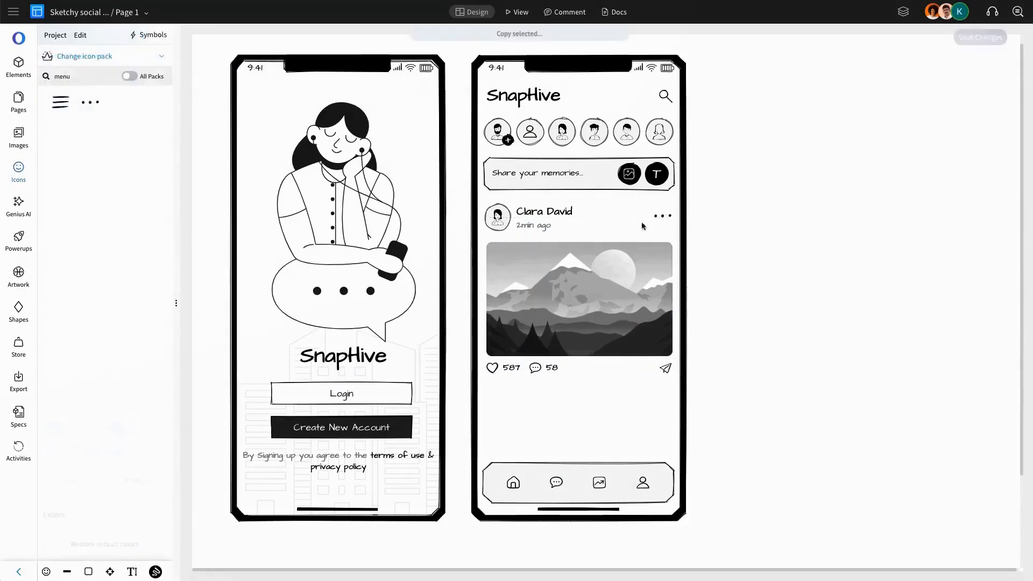
{"action": "key", "text": "ctrl+v"}
{"action": "left_click_drag", "start_coordinate": [505, 223], "coordinate": [499, 402]}
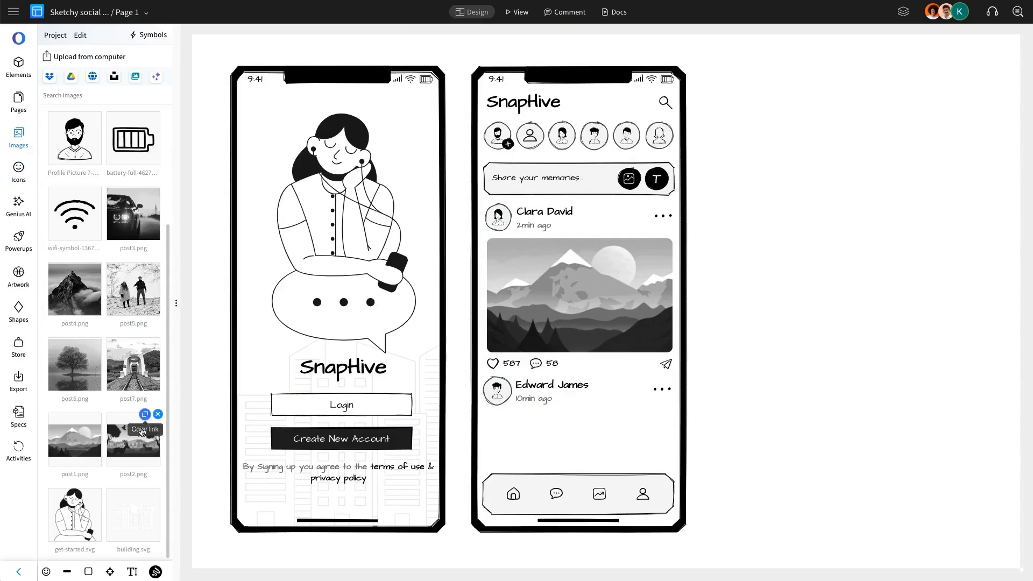
- Place the trees-and-birds image post2.png with rounded corners below the second post's header, and align that header with its three-dot icon
{"action": "left_click_drag", "start_coordinate": [141, 428], "coordinate": [607, 430]}
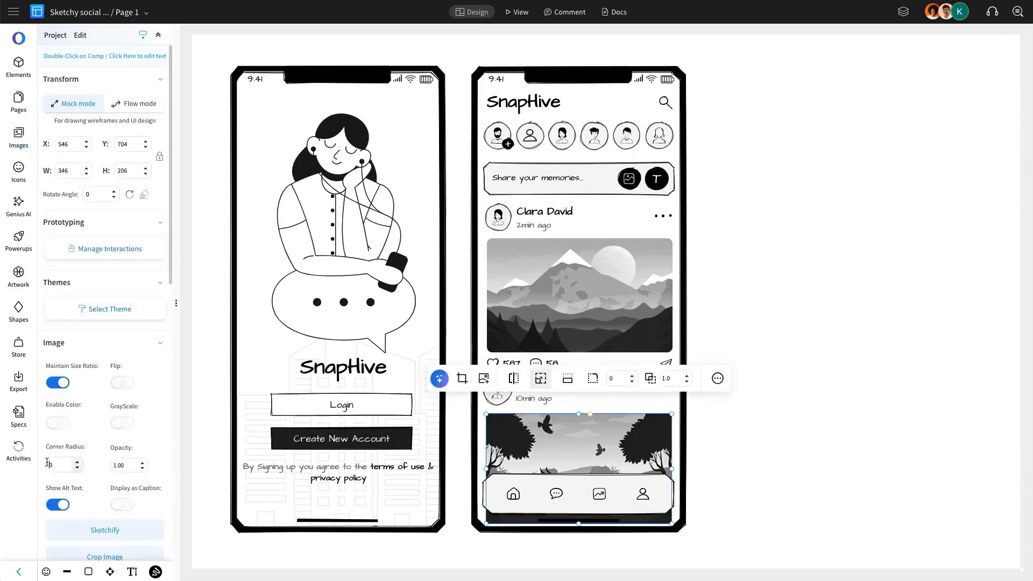
{"action": "left_click", "coordinate": [896, 462]}
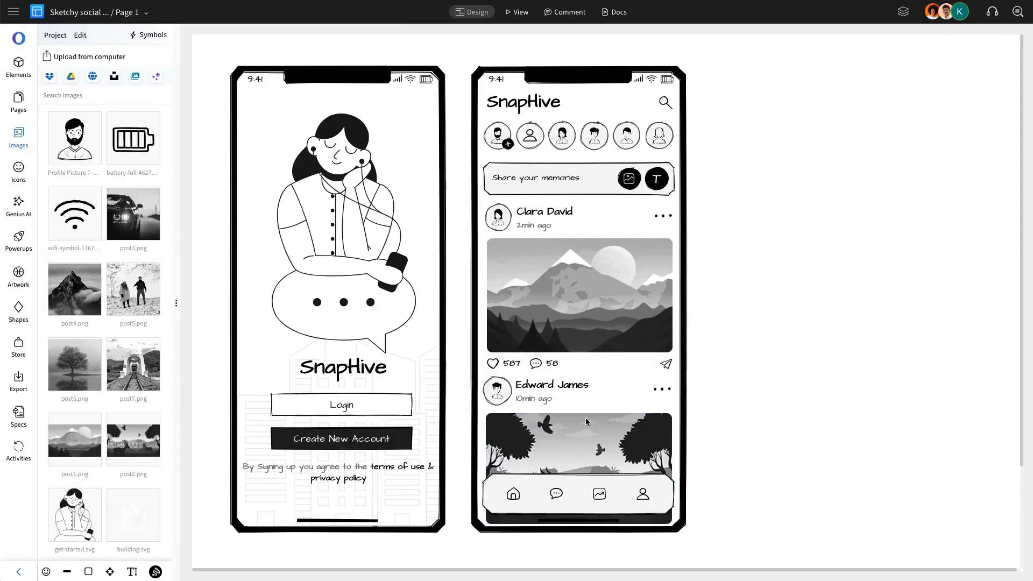
{"action": "left_click", "coordinate": [552, 391]}
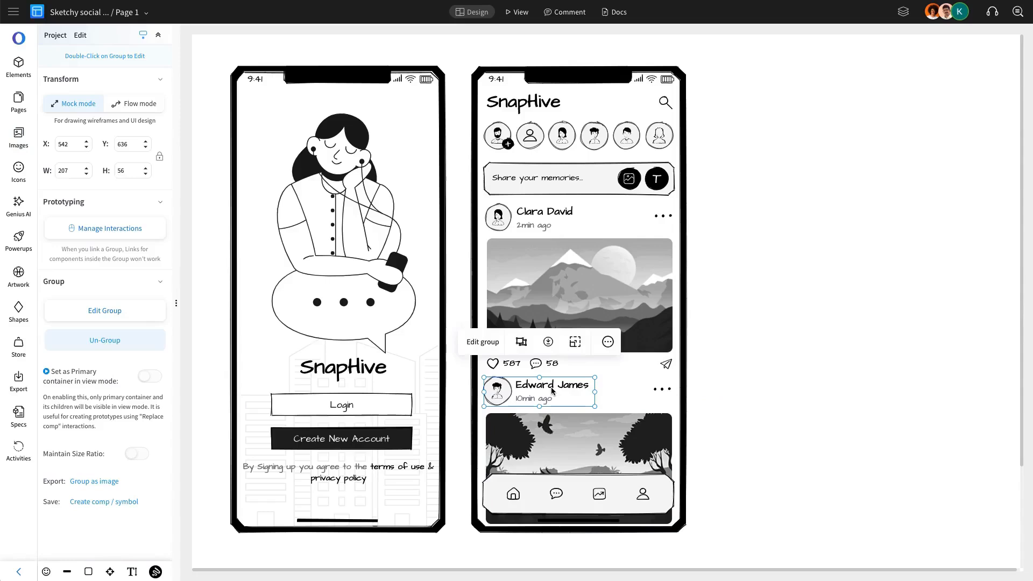
{"action": "left_click", "coordinate": [663, 390], "text": "shift"}
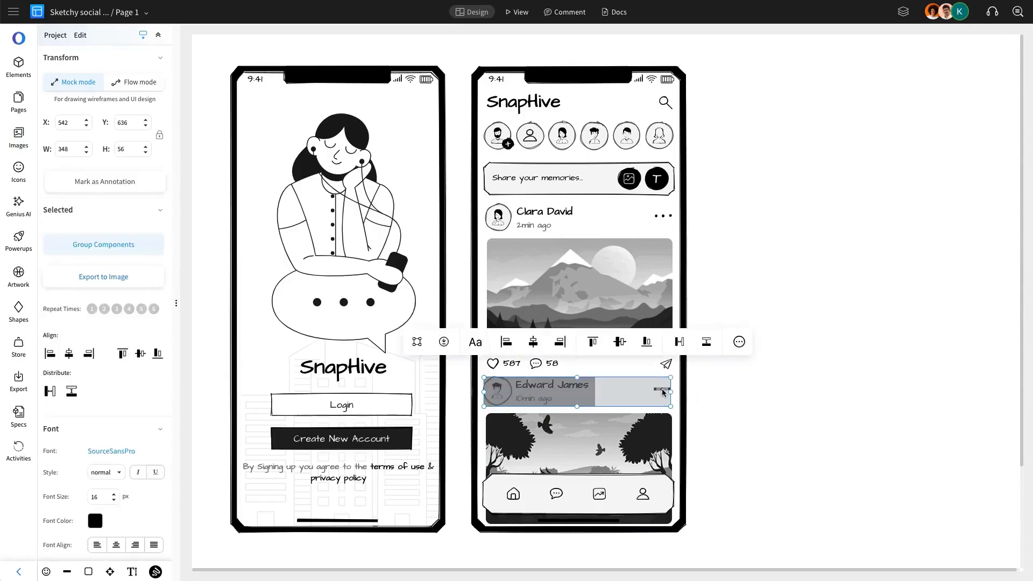
{"action": "left_click", "coordinate": [735, 420]}
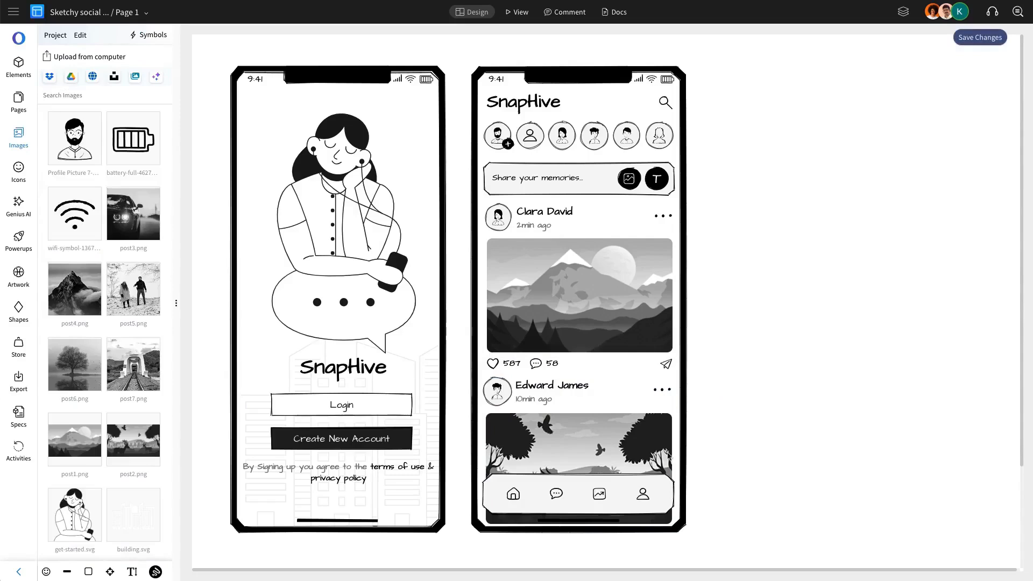
- Duplicate the home screen as a third phone beside it, and clear the copy down to its status bar, search icon and navigation bar
{"action": "left_click", "coordinate": [632, 486]}
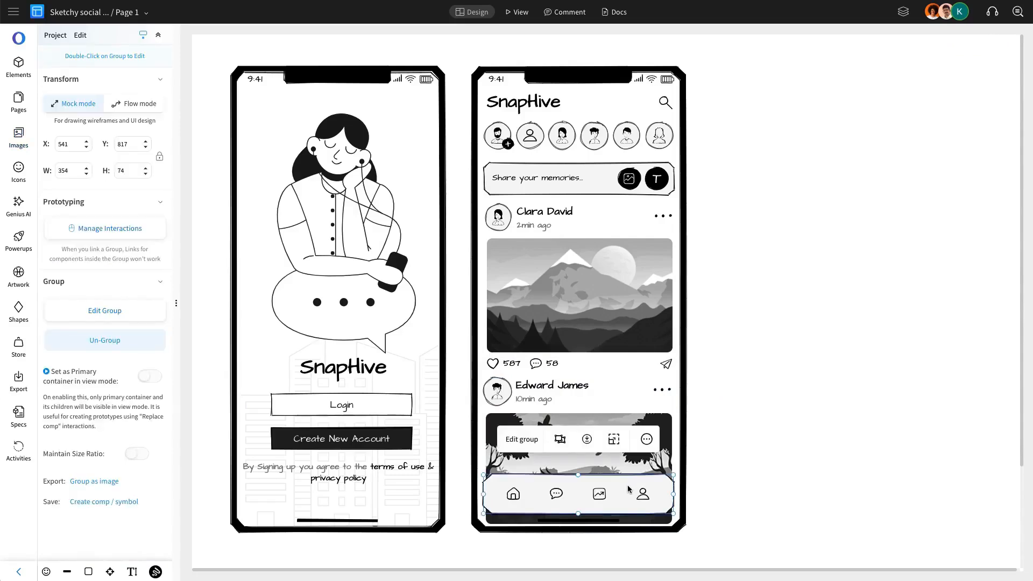
{"action": "key", "text": "Escape"}
{"action": "left_click_drag", "start_coordinate": [625, 491], "coordinate": [621, 488]}
{"action": "left_click", "coordinate": [763, 263]}
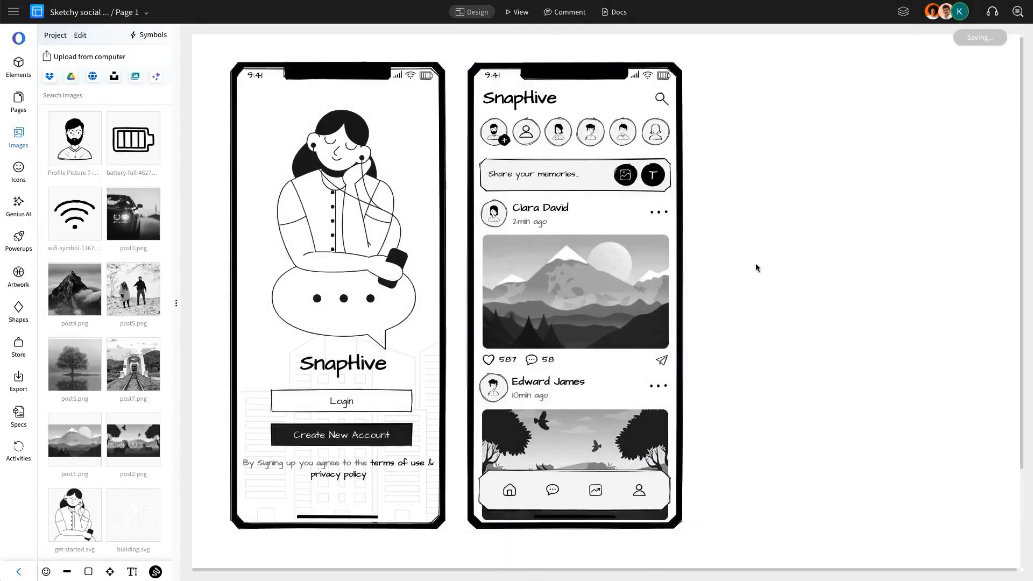
{"action": "left_click", "coordinate": [619, 243]}
{"action": "key", "text": "ctrl+v"}
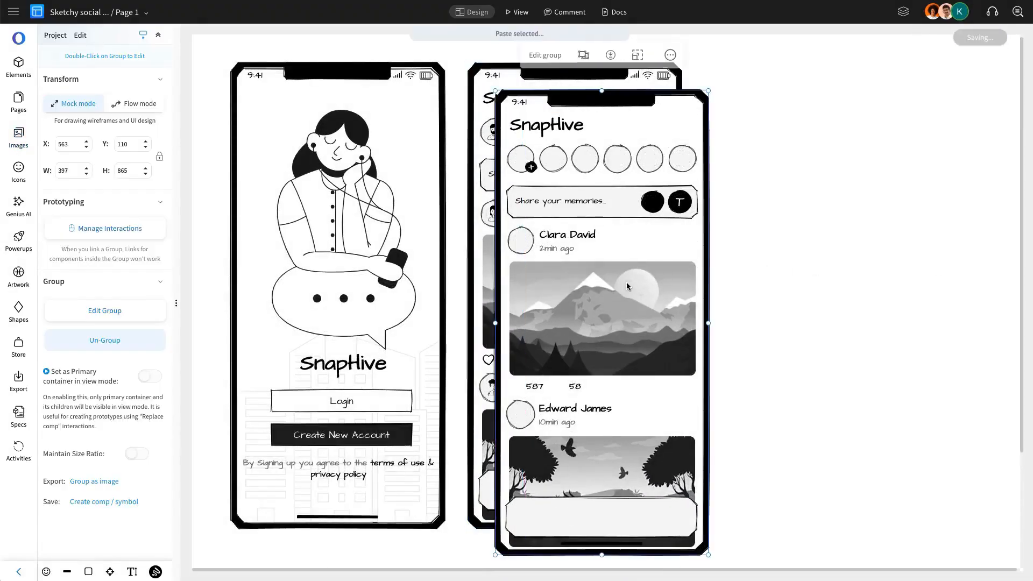
{"action": "left_click_drag", "start_coordinate": [626, 282], "coordinate": [855, 263]}
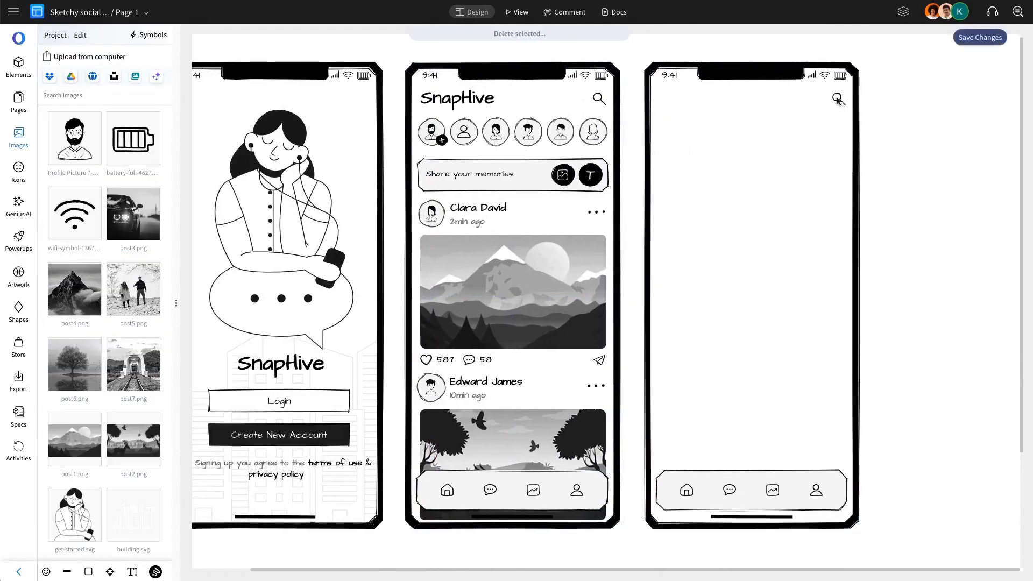
- Duplicate the third phone's search icon at the opposite end of its header as an arrow-single-left icon 20 high, and nudge it into line
{"action": "left_click", "coordinate": [838, 100]}
{"action": "key", "text": "ctrl+d"}
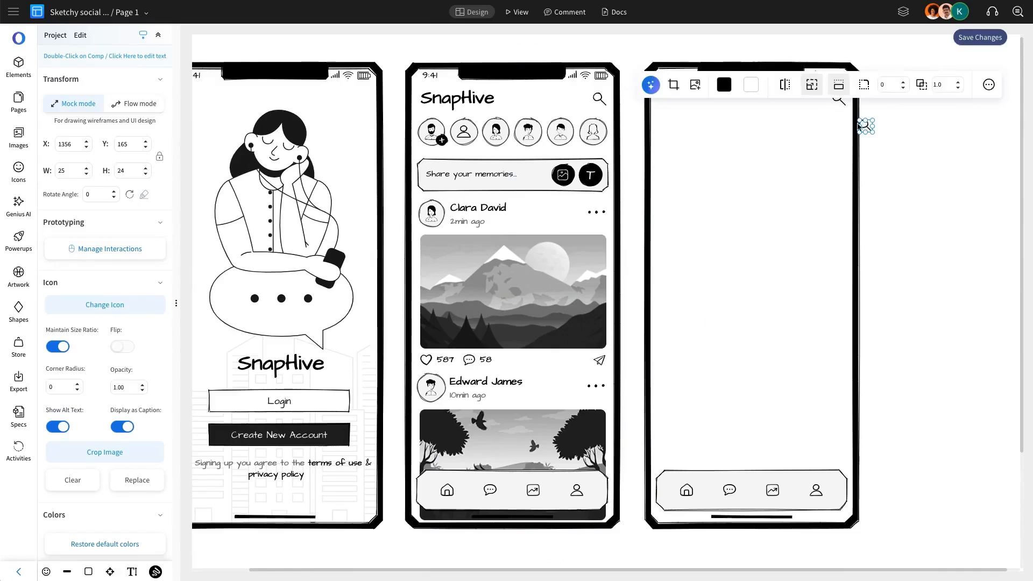
{"action": "left_click_drag", "start_coordinate": [859, 125], "coordinate": [672, 100]}
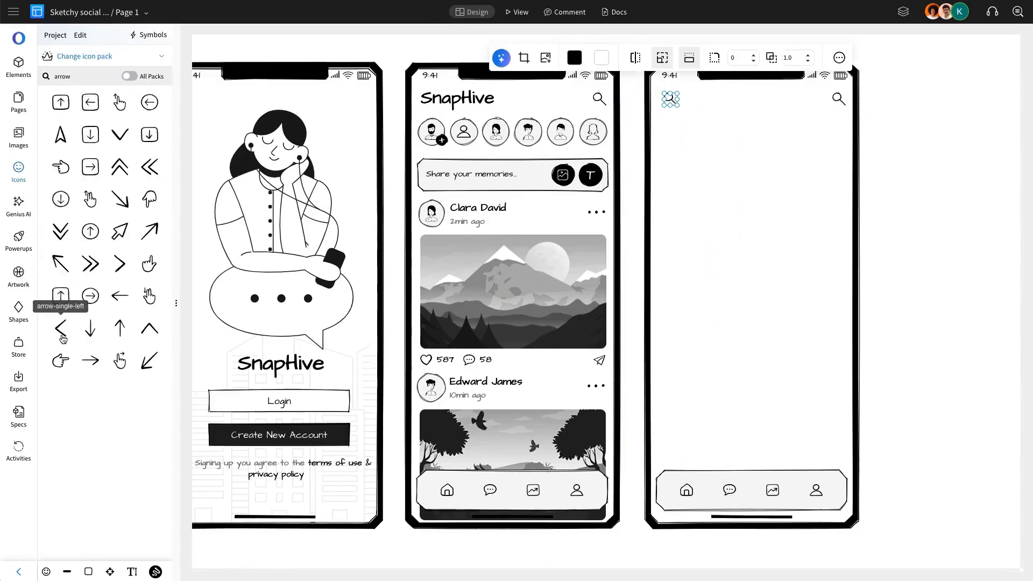
{"action": "left_click", "coordinate": [61, 332]}
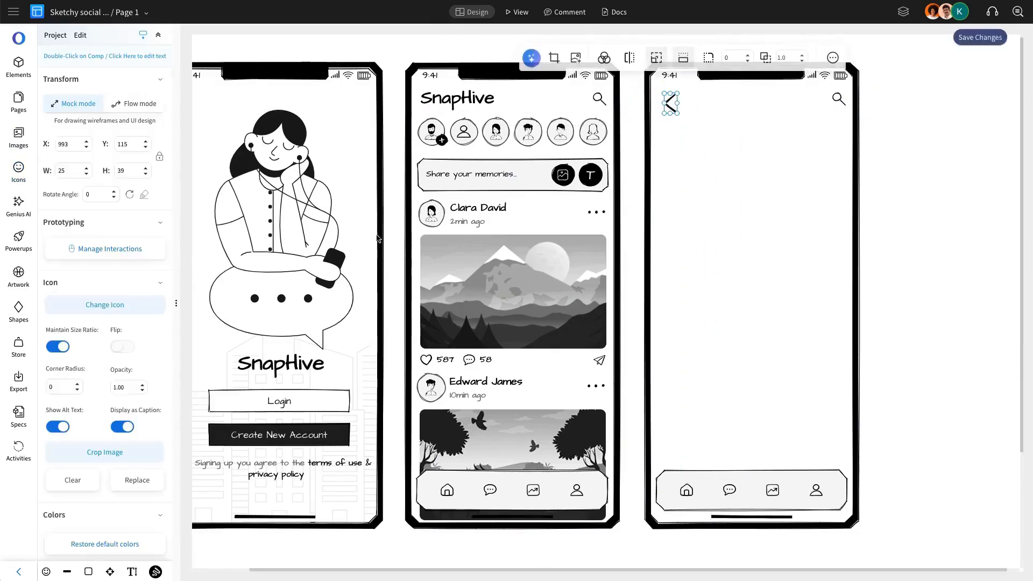
{"action": "type", "text": "20"}
{"action": "left_click", "coordinate": [604, 283]}
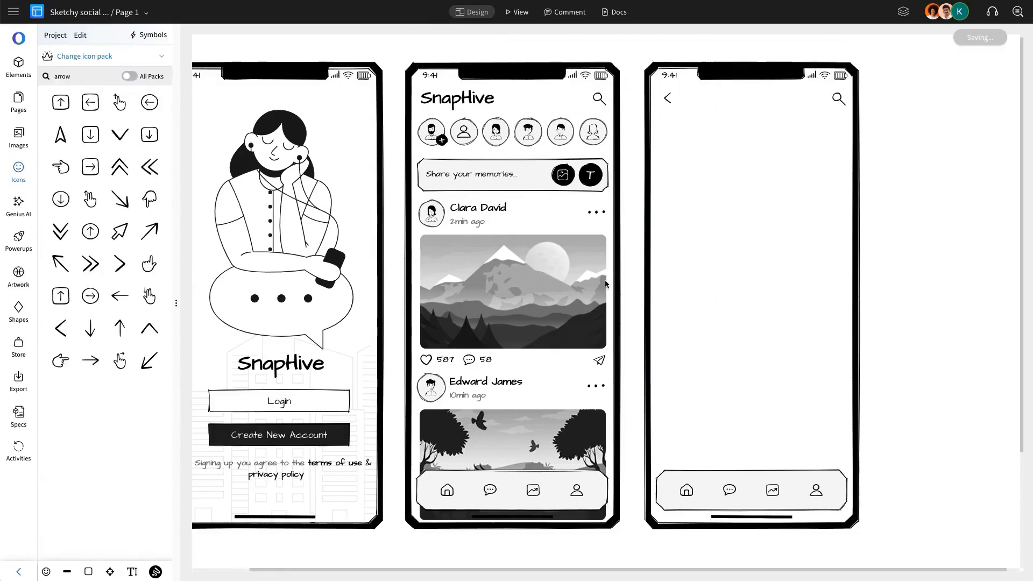
{"action": "left_click", "coordinate": [668, 101]}
{"action": "key", "text": "Down"}
{"action": "key", "text": "Down"}
{"action": "key", "text": "Down"}
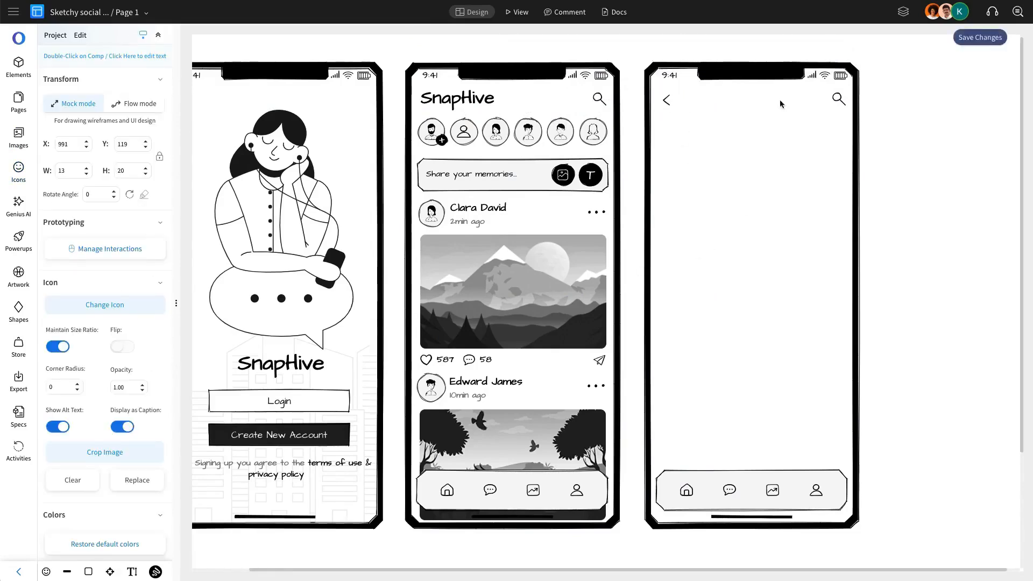
- Replace the third phone's search icon with the square share icon
{"action": "left_click", "coordinate": [837, 102]}
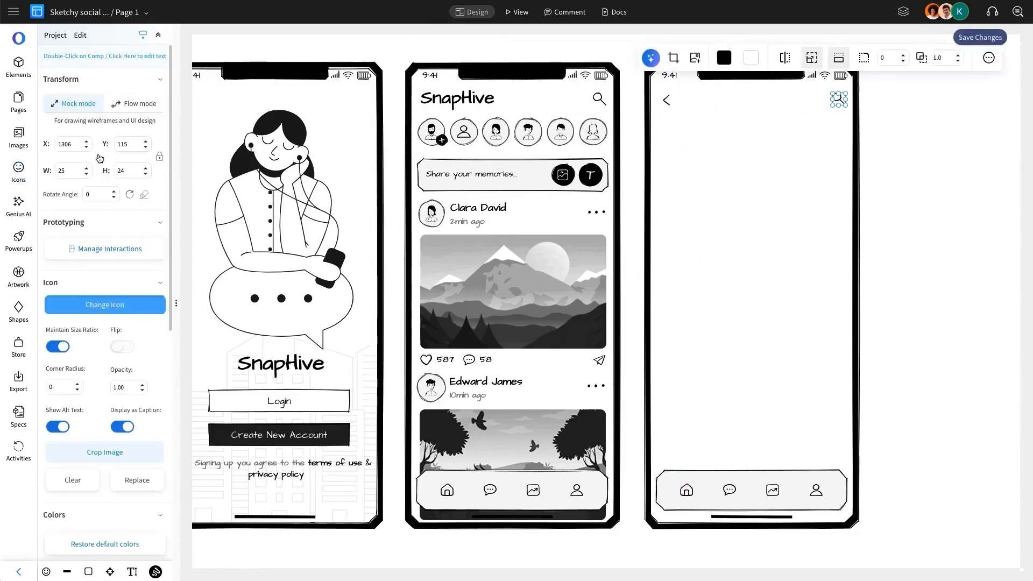
{"action": "left_click", "coordinate": [105, 305]}
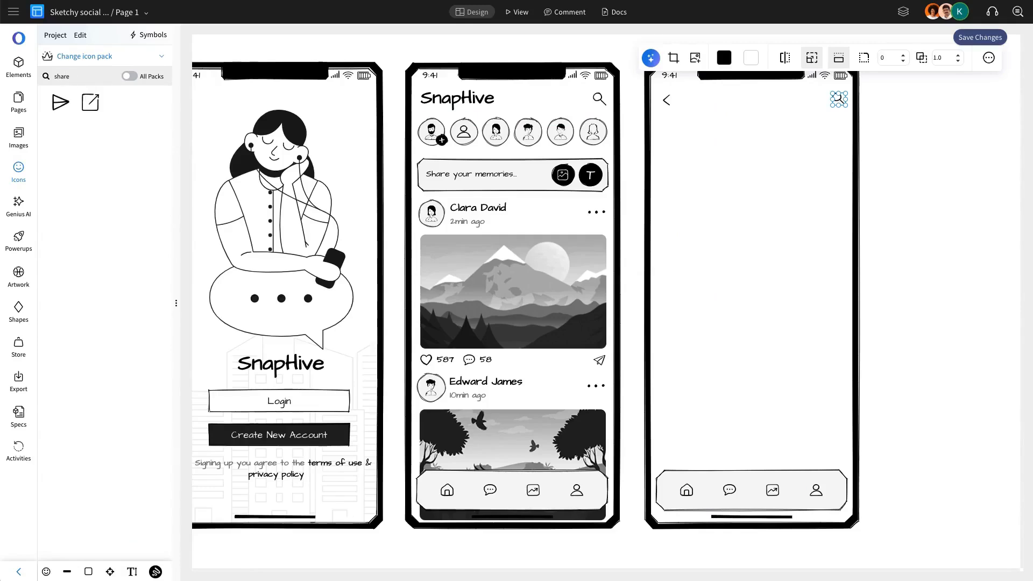
{"action": "left_click", "coordinate": [88, 103]}
{"action": "left_click", "coordinate": [135, 170]}
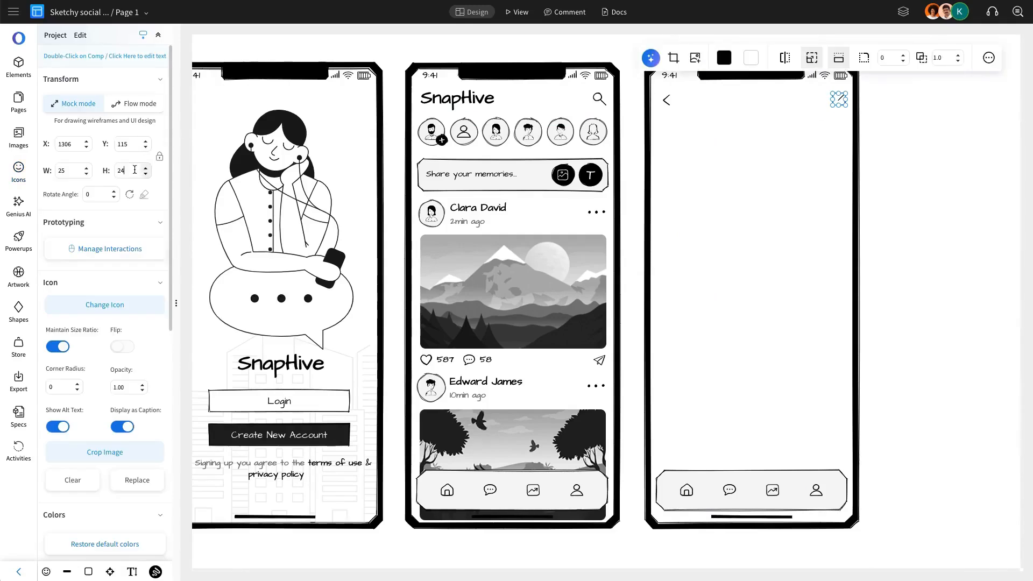
{"action": "left_click", "coordinate": [253, 223]}
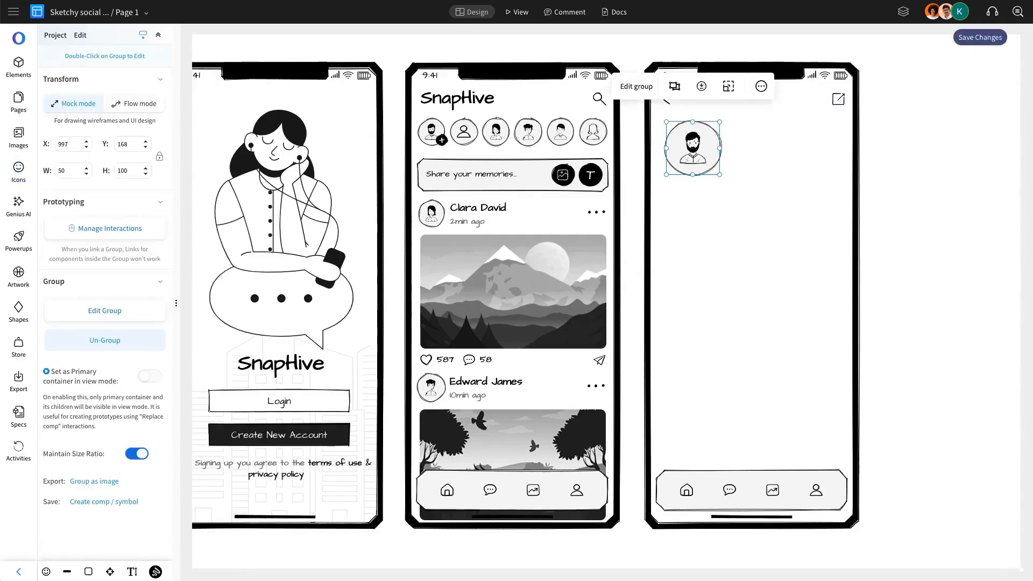
- Position the 100 × 100 bearded-man avatar below the back arrow on the third phone, aligned with the arrow's left edge
{"action": "left_click", "coordinate": [618, 173]}
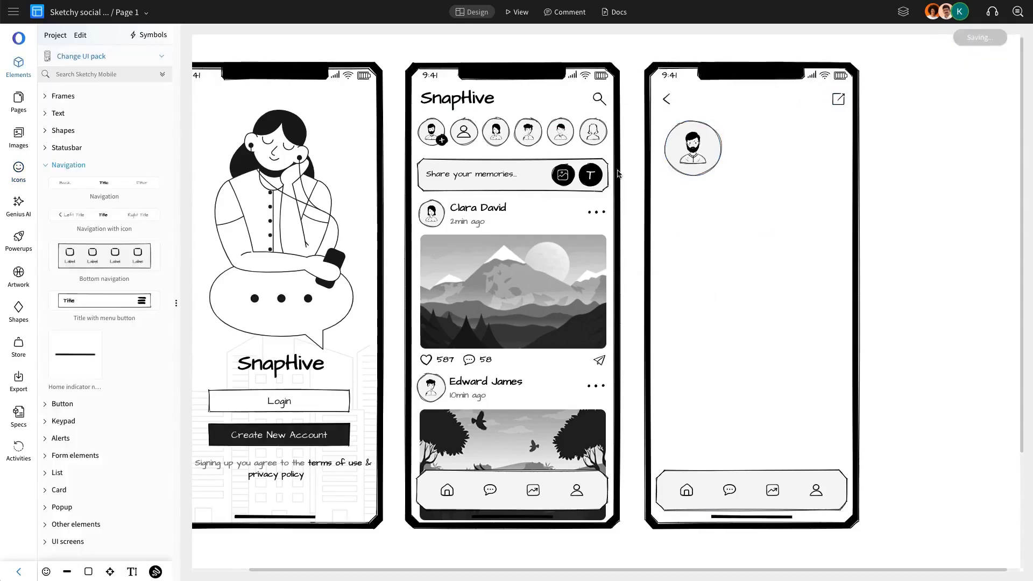
{"action": "left_click", "coordinate": [681, 160]}
{"action": "left_click_drag", "start_coordinate": [681, 160], "coordinate": [701, 154]}
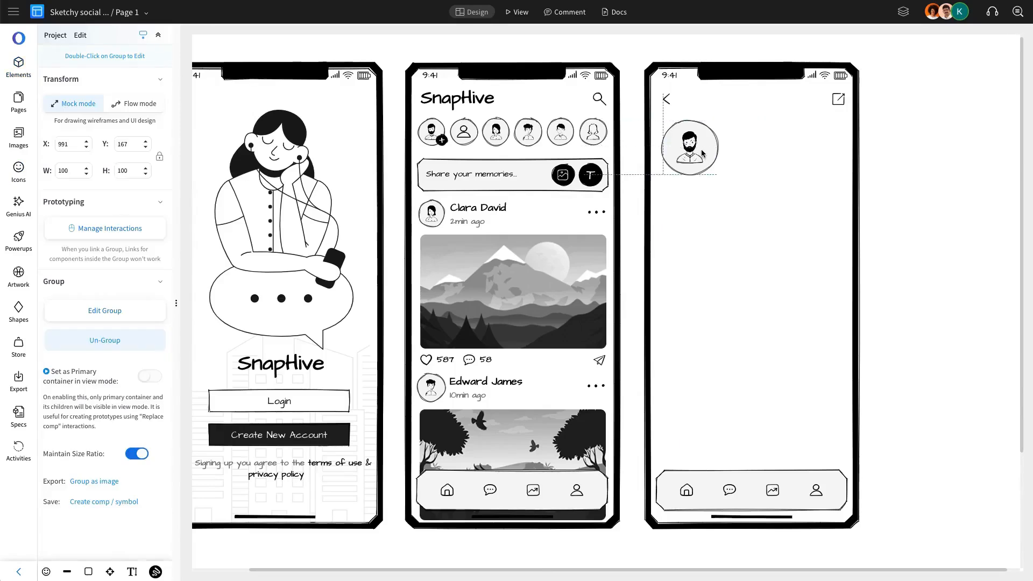
- Copy the name and time labels from the first post and place them beside the large avatar on the third phone
{"action": "key", "text": "ctrl+c"}
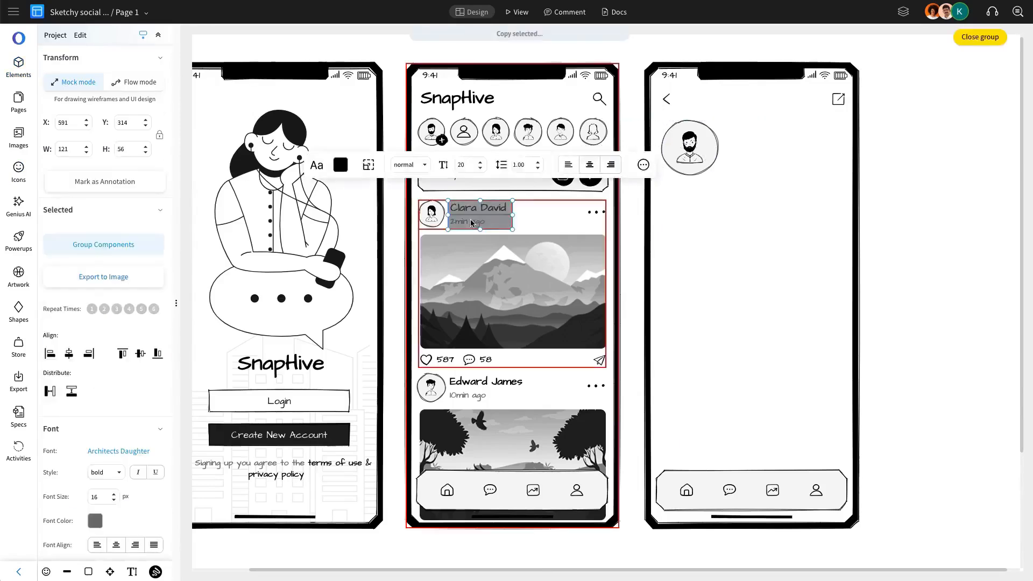
{"action": "key", "text": "Escape"}
{"action": "key", "text": "ctrl+v"}
{"action": "left_click_drag", "start_coordinate": [470, 224], "coordinate": [749, 147]}
- Replace the copied labels with the profile owner's full name and the job title "Journalist"
{"action": "left_click", "coordinate": [774, 136]}
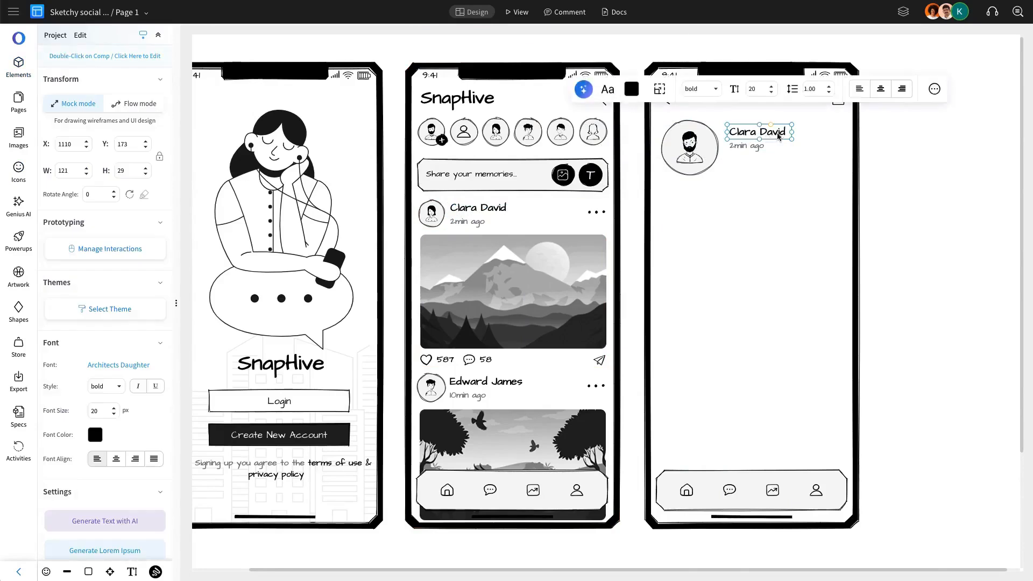
{"action": "double_click", "coordinate": [781, 135]}
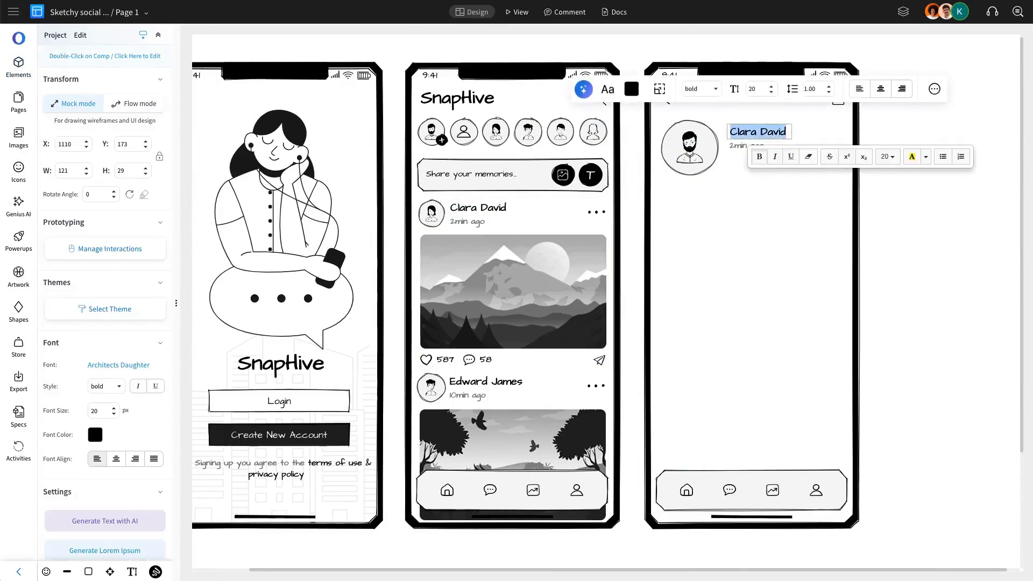
{"action": "type", "text": "Mark Adam"}
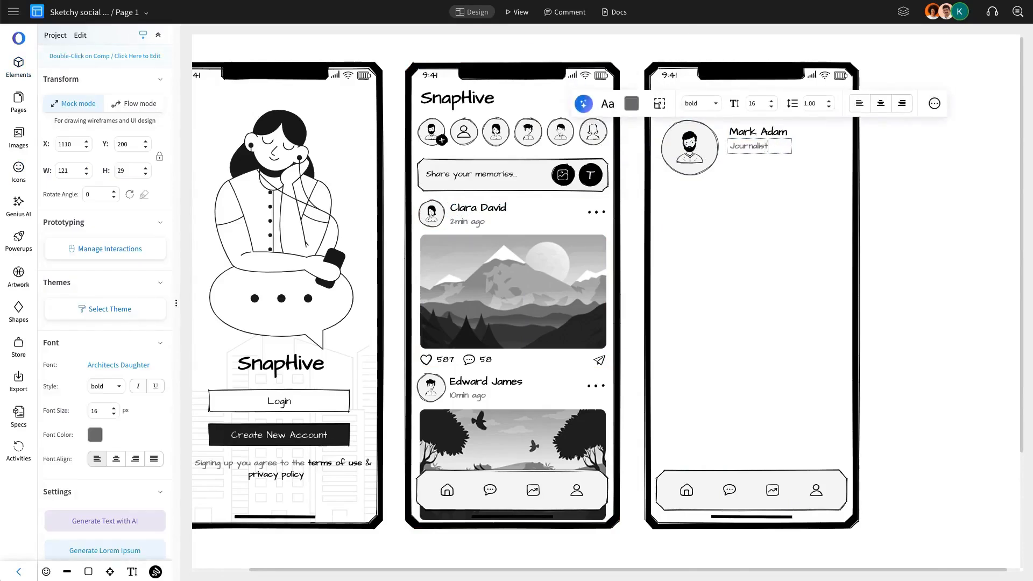
{"action": "key", "text": "Escape"}
{"action": "key", "text": "Escape"}
{"action": "key", "text": "Escape"}
{"action": "key", "text": "Escape"}
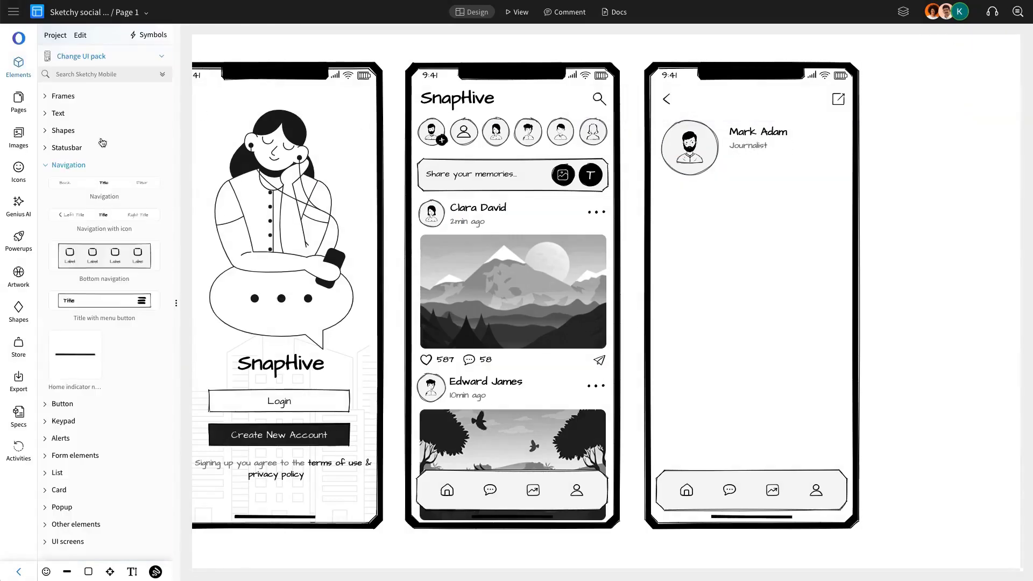
- Add a LinkBar element from the Sketchy Handdrawn UI pack below the "Journalist" label
{"action": "left_click", "coordinate": [79, 164]}
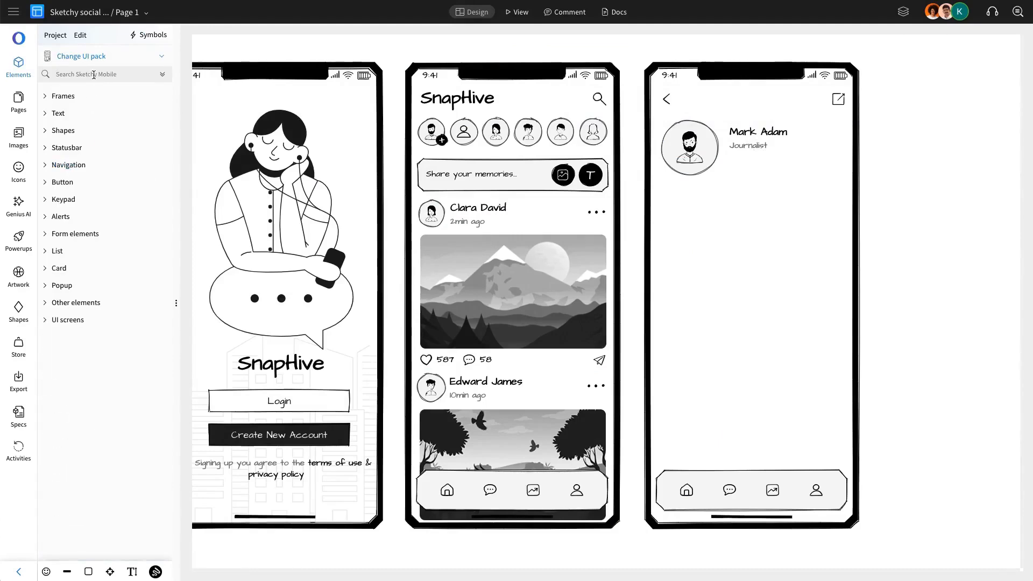
{"action": "left_click", "coordinate": [84, 304]}
{"action": "scroll", "coordinate": [85, 302], "scroll_direction": "down", "scroll_amount": 5}
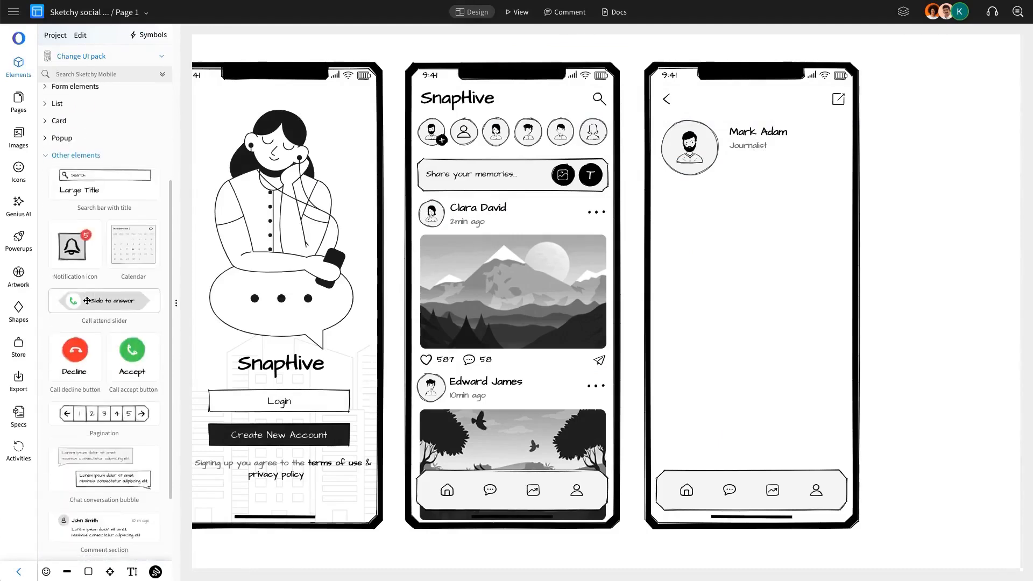
{"action": "scroll", "coordinate": [91, 99], "scroll_direction": "up", "scroll_amount": 5}
{"action": "left_click", "coordinate": [94, 56]}
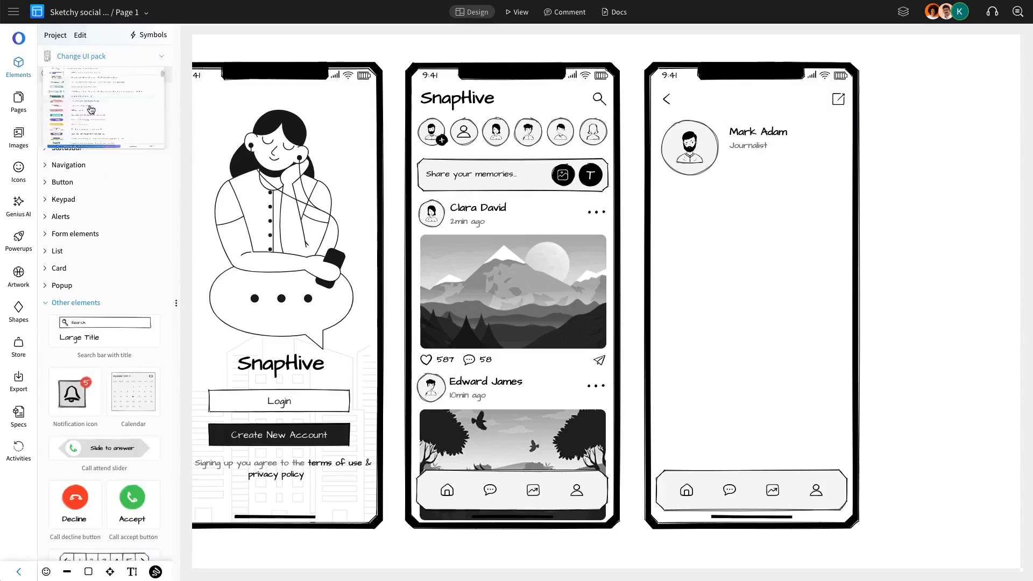
{"action": "left_click", "coordinate": [94, 210]}
{"action": "left_click", "coordinate": [90, 73]}
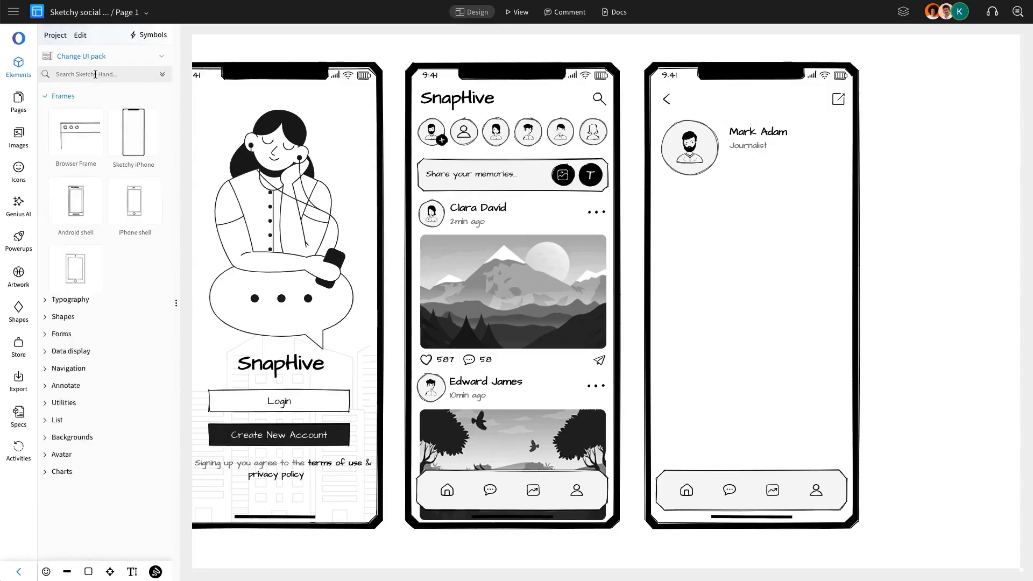
{"action": "type", "text": "link"}
{"action": "left_click_drag", "start_coordinate": [124, 138], "coordinate": [753, 167]}
- Colour the link bar's text black (#000000) and set its links to Media, Book and Travel
{"action": "left_click", "coordinate": [94, 549]}
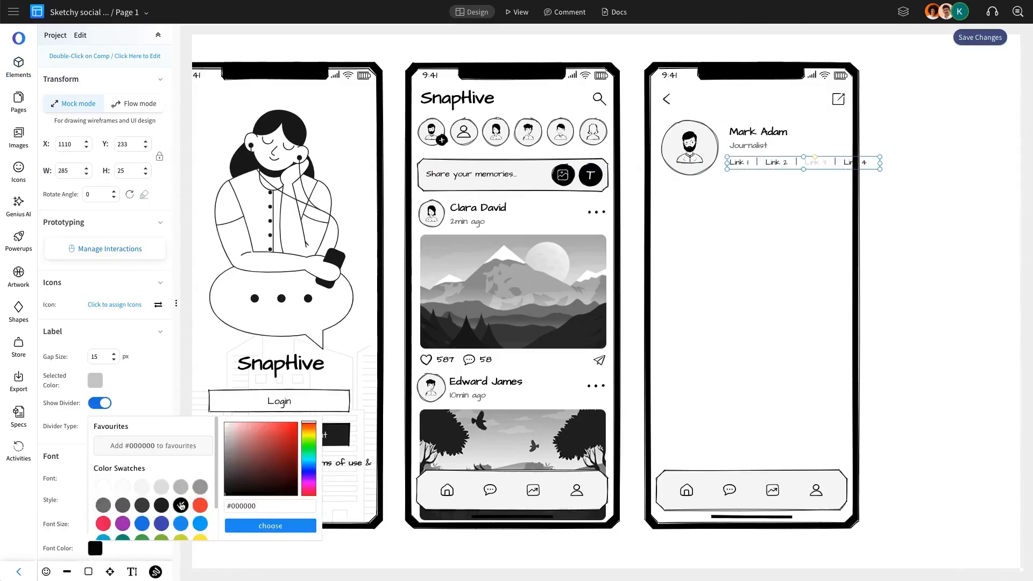
{"action": "left_click", "coordinate": [394, 385]}
{"action": "double_click", "coordinate": [760, 164]}
{"action": "type", "text": "Media,Book,Travel"}
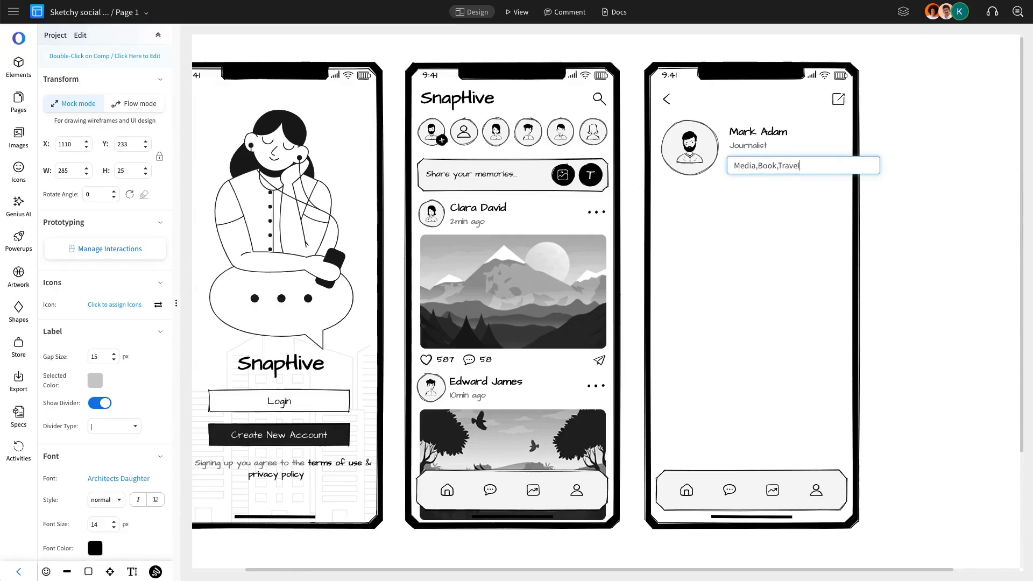
{"action": "key", "text": "Return"}
{"action": "left_click", "coordinate": [763, 168]}
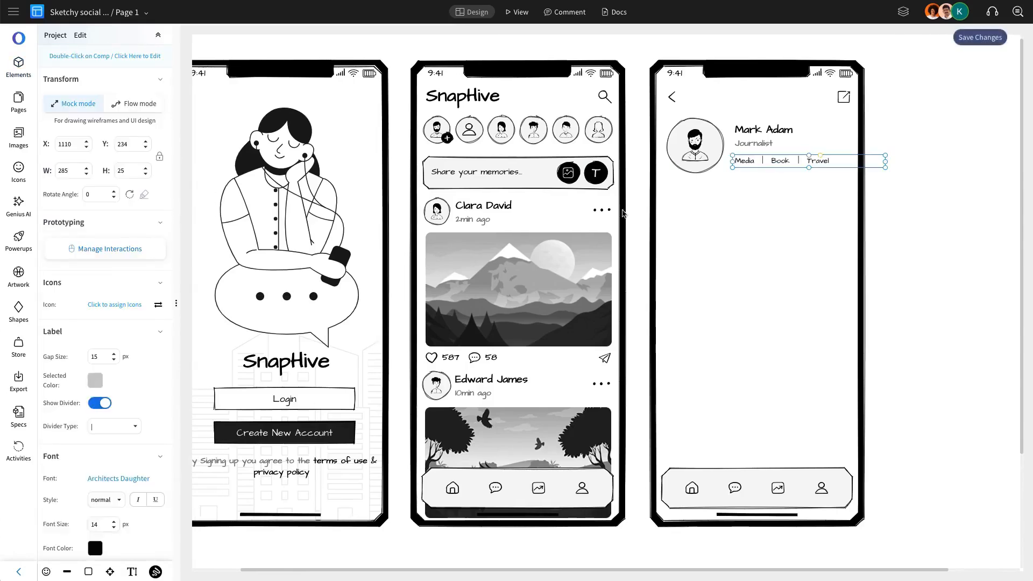
- Make the link bar's text bold, and tighten the profile header with a smaller avatar and the labels closer to it
{"action": "left_click", "coordinate": [104, 501]}
{"action": "left_click", "coordinate": [104, 528]}
{"action": "left_click", "coordinate": [18, 68]}
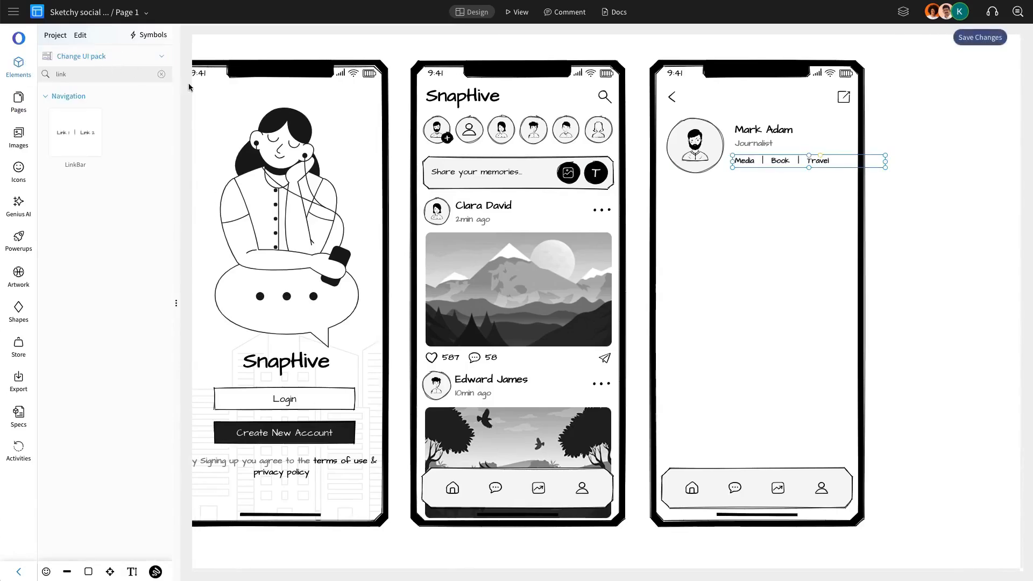
{"action": "left_click", "coordinate": [880, 163]}
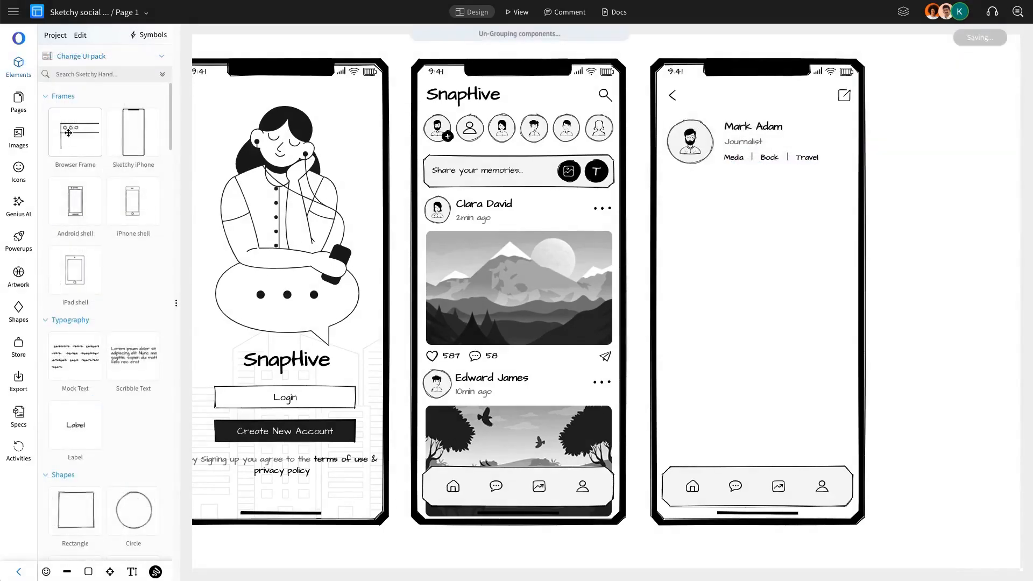
- Add a Fill button from the Sketchy Mobile pack below the profile's link bar and label it "Follow"
{"action": "left_click", "coordinate": [92, 54]}
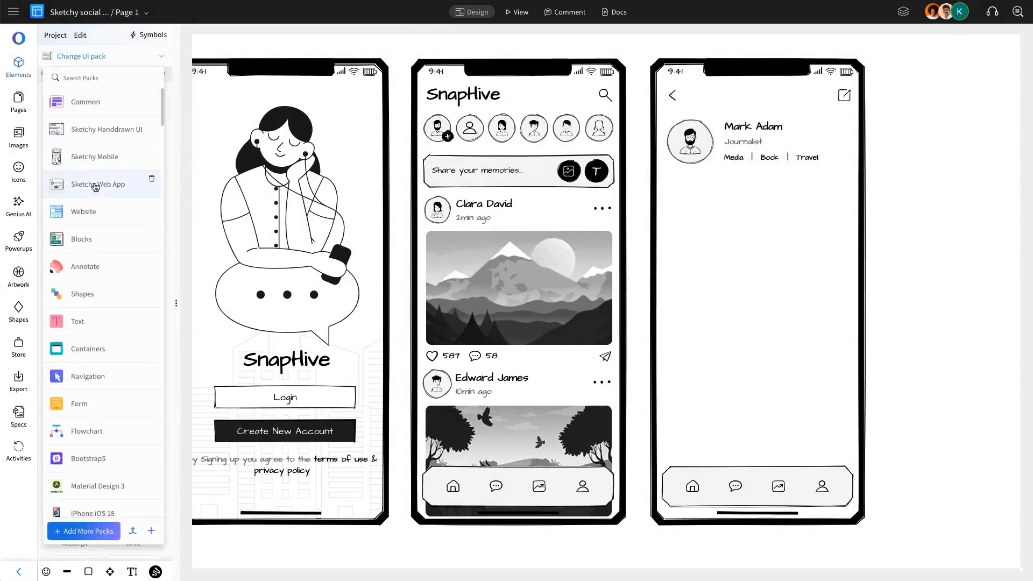
{"action": "left_click", "coordinate": [102, 160]}
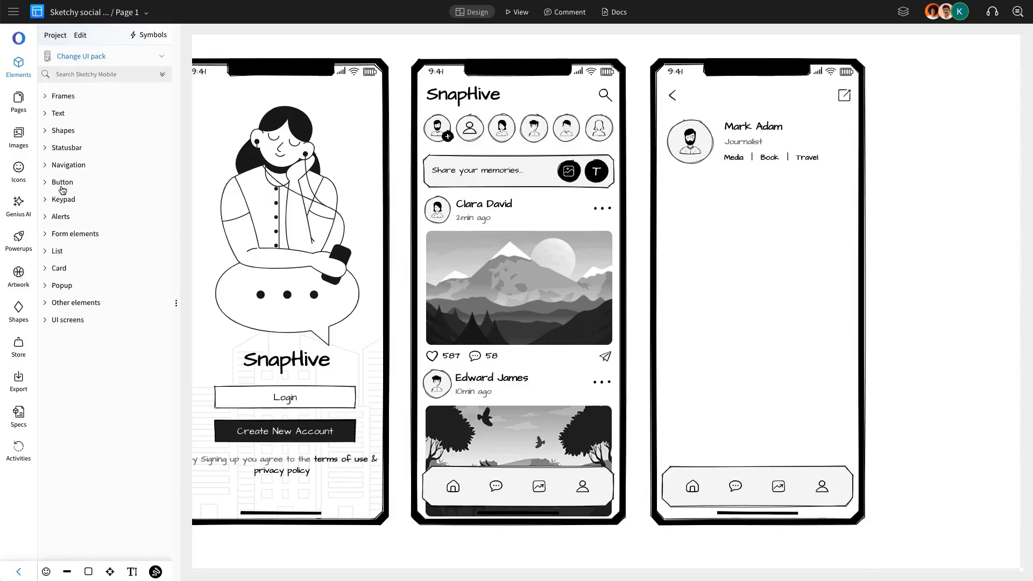
{"action": "left_click", "coordinate": [63, 182]}
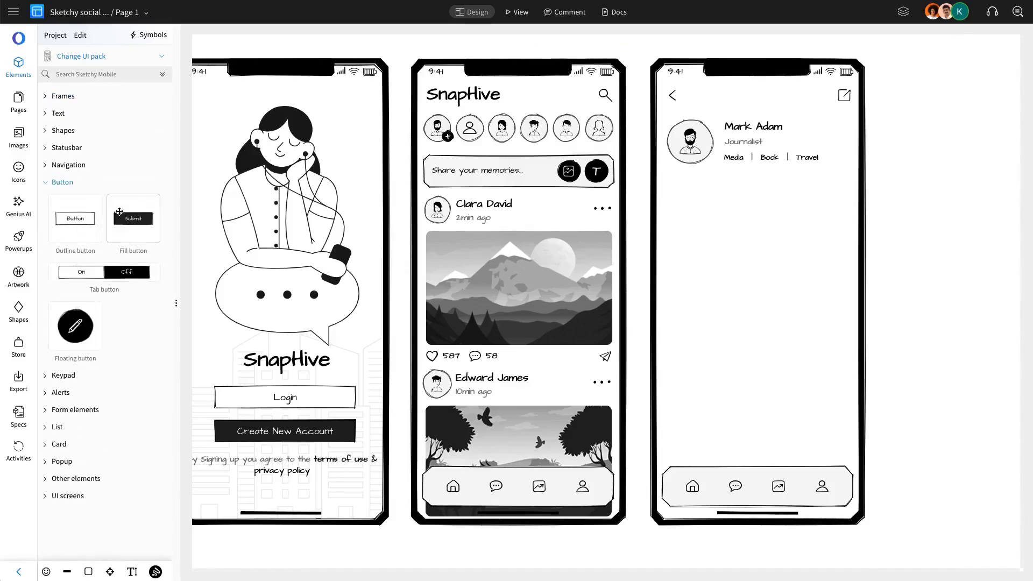
{"action": "left_click_drag", "start_coordinate": [133, 219], "coordinate": [750, 195]}
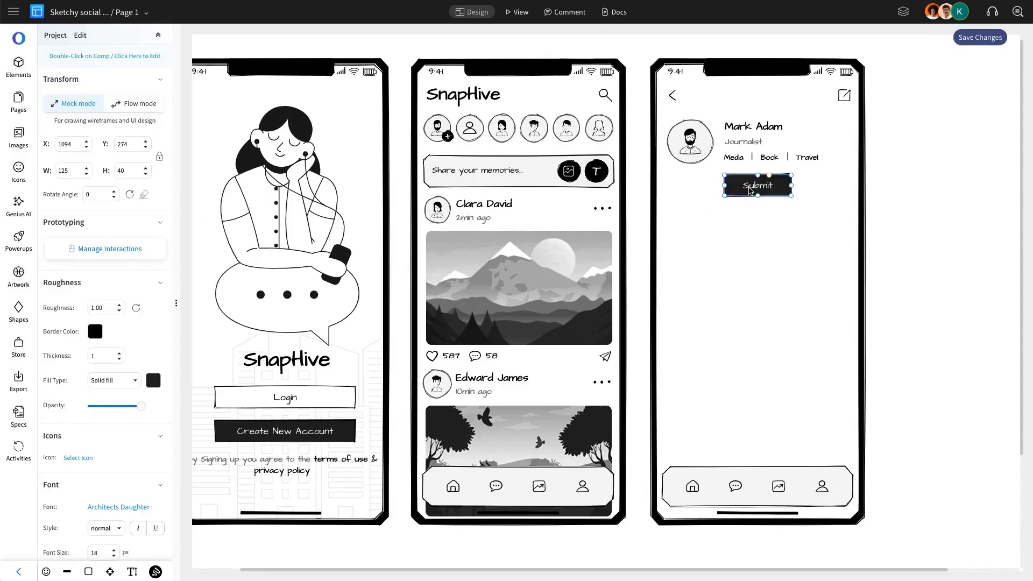
{"action": "double_click", "coordinate": [748, 188]}
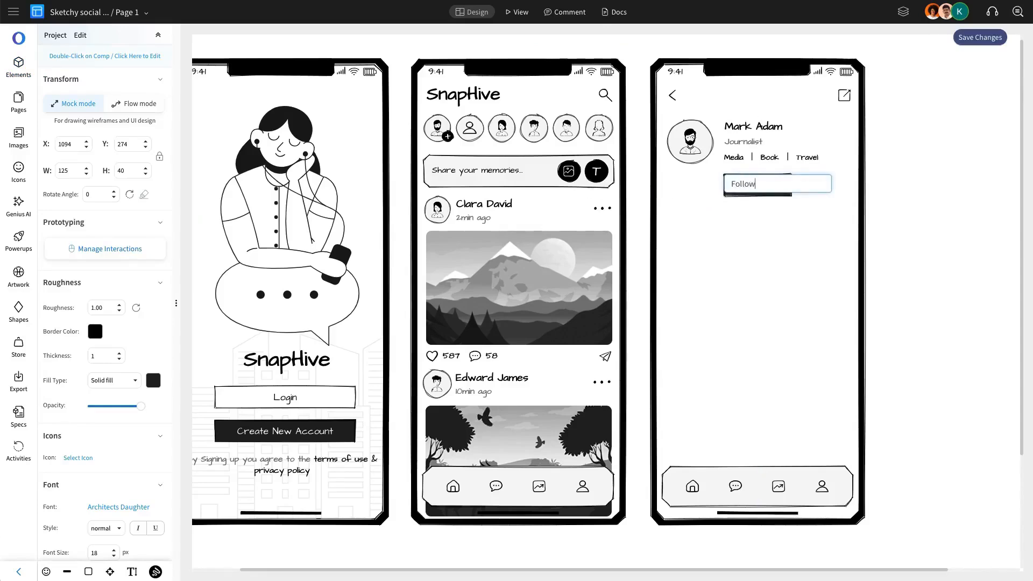
{"action": "key", "text": "Return"}
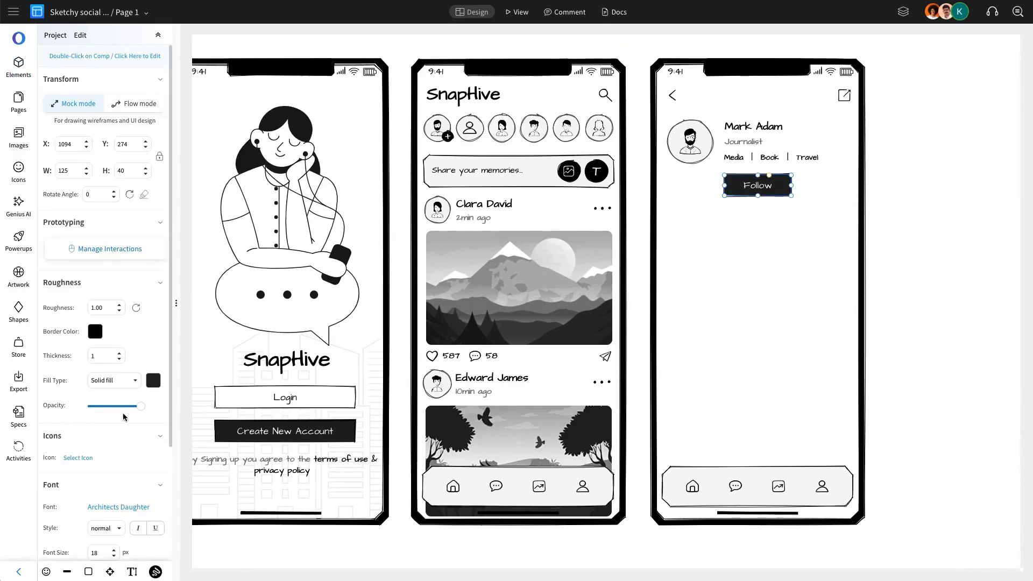
{"action": "scroll", "coordinate": [121, 416], "scroll_direction": "down", "scroll_amount": 3}
{"action": "scroll", "coordinate": [122, 416], "scroll_direction": "up", "scroll_amount": 3}
{"action": "left_click", "coordinate": [758, 210]}
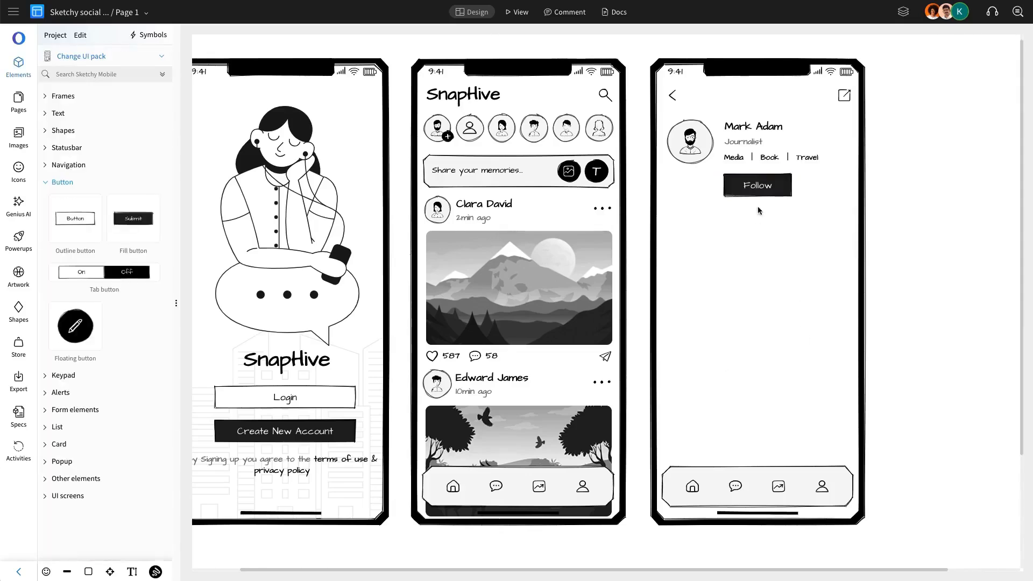
- Add a Floating button beside the Follow button and replace its pencil with the paper-plane icon found by searching "send"
{"action": "left_click", "coordinate": [780, 188]}
{"action": "left_click", "coordinate": [817, 259]}
{"action": "left_click_drag", "start_coordinate": [61, 326], "coordinate": [811, 186]}
{"action": "double_click", "coordinate": [811, 185]}
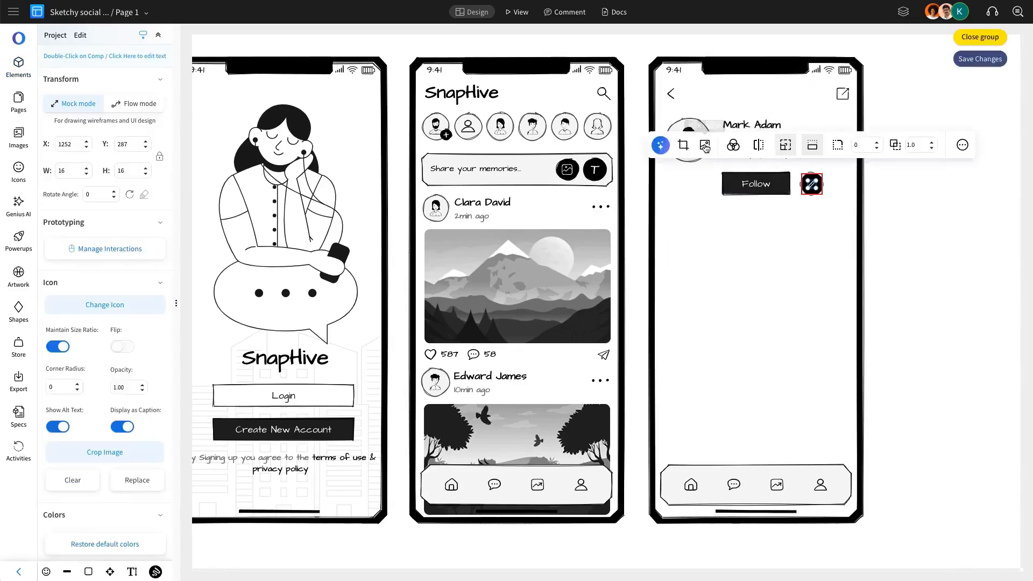
{"action": "left_click", "coordinate": [704, 145]}
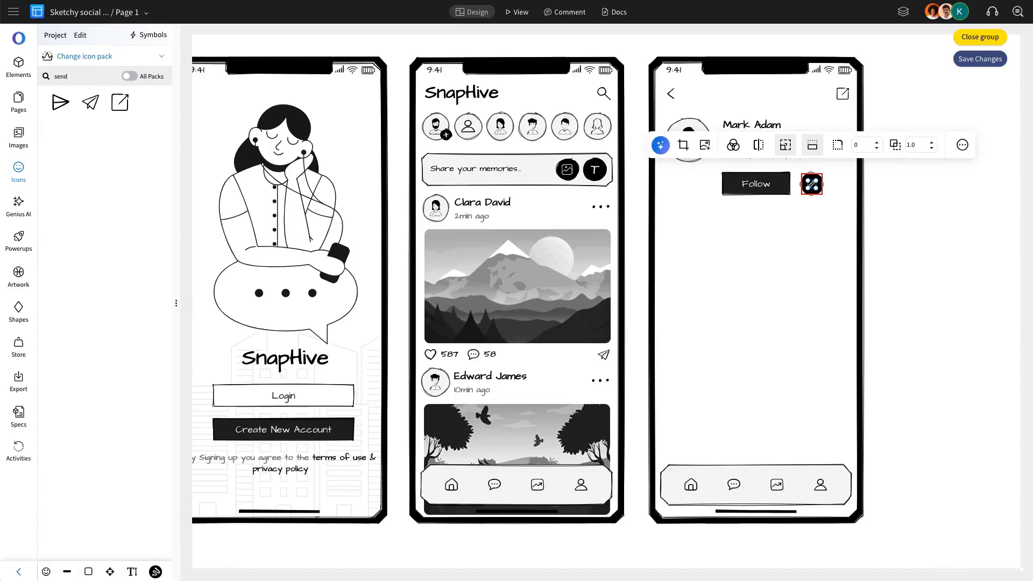
{"action": "left_click", "coordinate": [828, 181]}
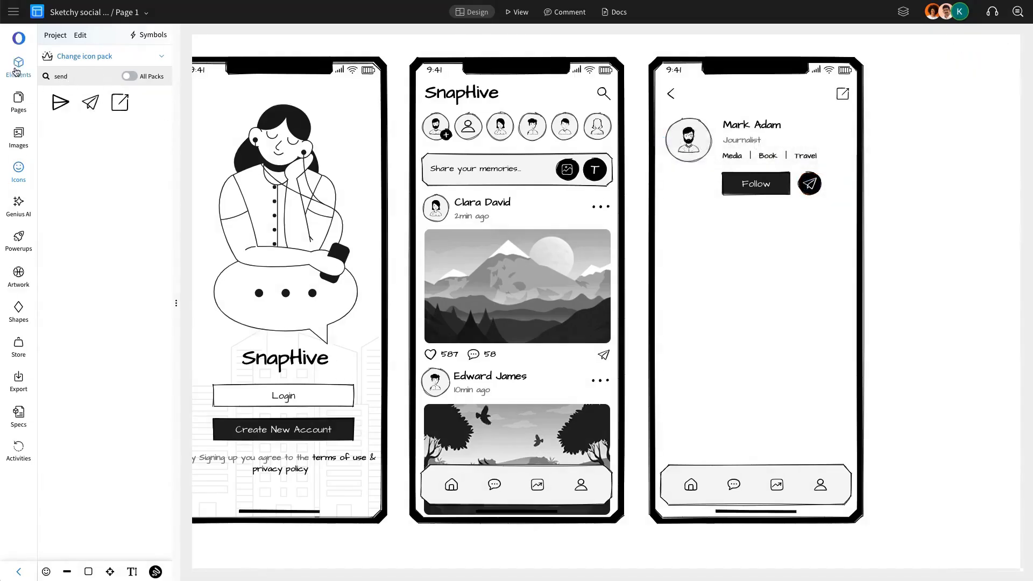
{"action": "left_click", "coordinate": [17, 67]}
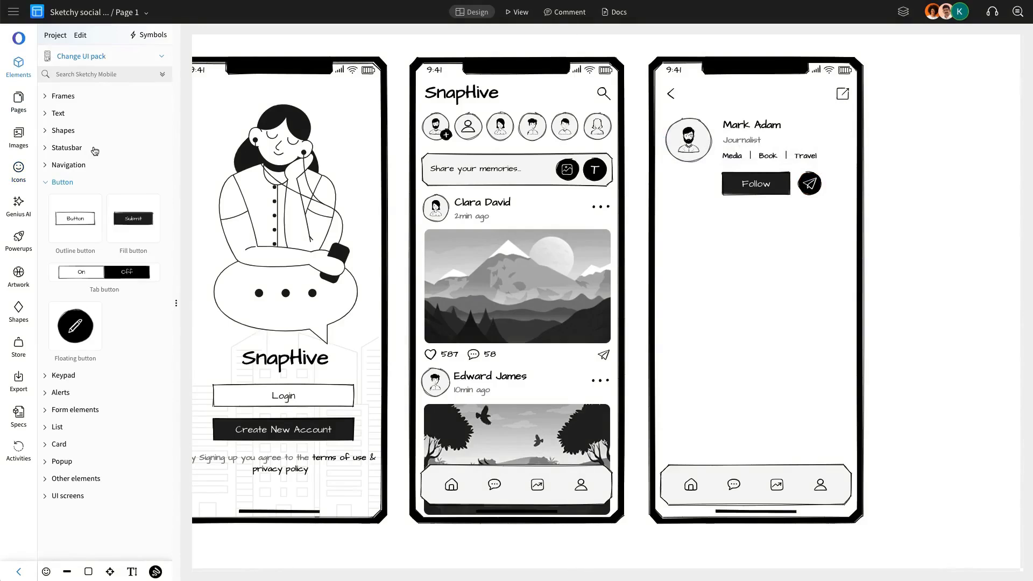
- Copy the first feed post's name and time labels onto the profile screen, below the avatar
{"action": "double_click", "coordinate": [488, 209]}
{"action": "left_click", "coordinate": [479, 218], "text": "shift"}
{"action": "key", "text": "ctrl+c"}
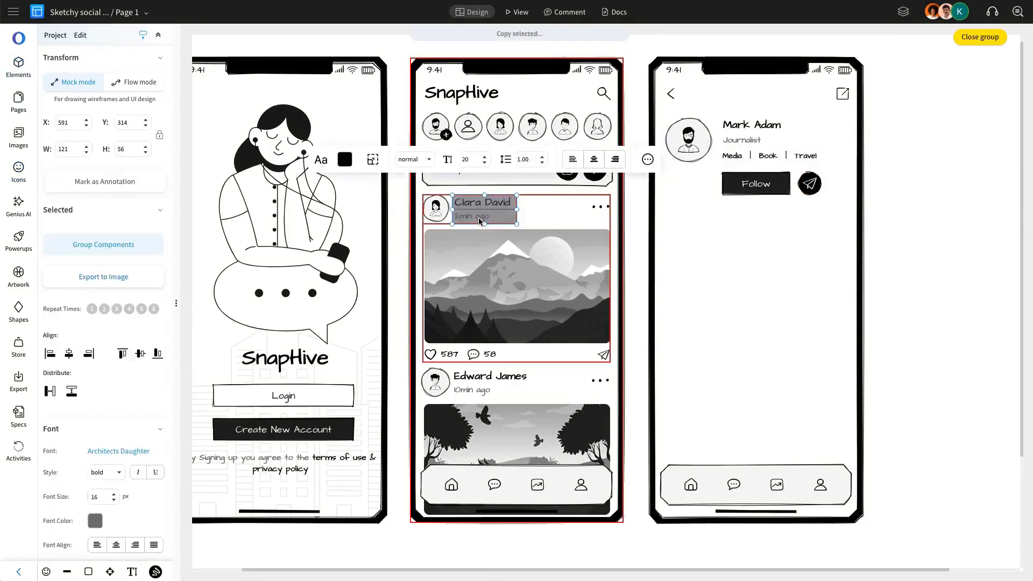
{"action": "key", "text": "Escape"}
{"action": "key", "text": "ctrl+v"}
{"action": "left_click_drag", "start_coordinate": [479, 217], "coordinate": [689, 231]}
- Change the two copied labels to "68" and "Posts"
{"action": "double_click", "coordinate": [704, 220]}
{"action": "type", "text": "G8"}
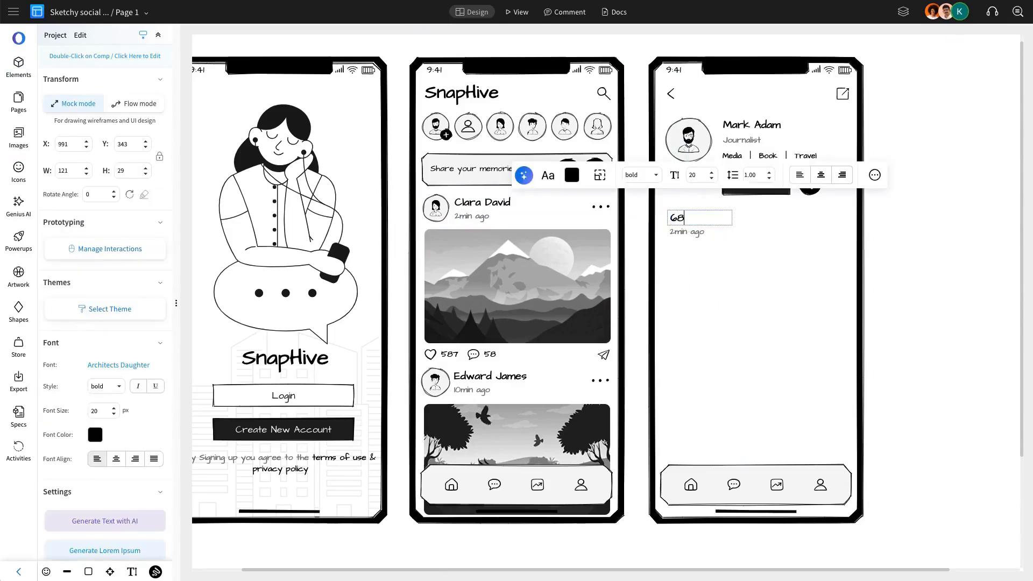
{"action": "double_click", "coordinate": [702, 232]}
{"action": "type", "text": "P"}
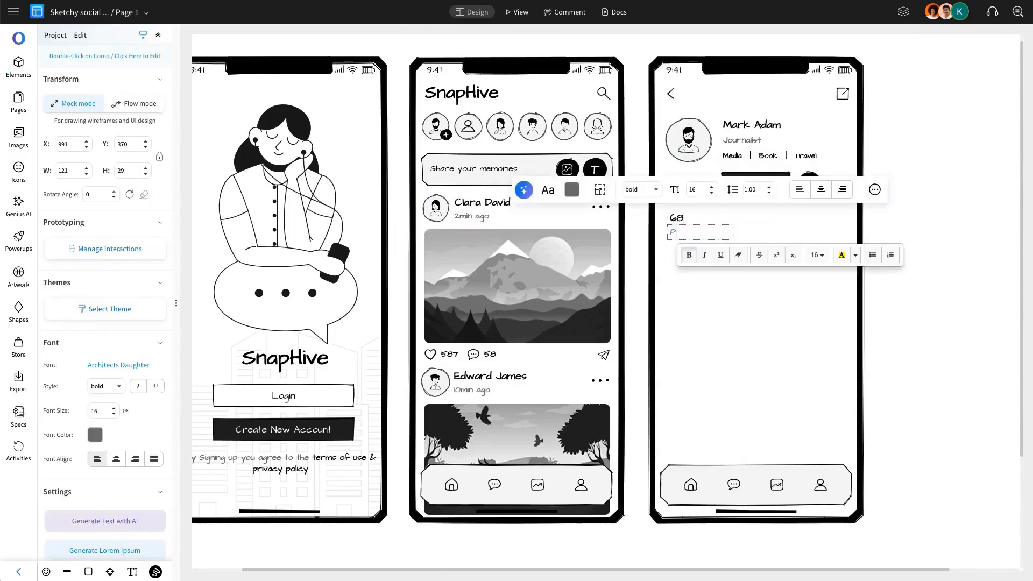
{"action": "type", "text": "osts"}
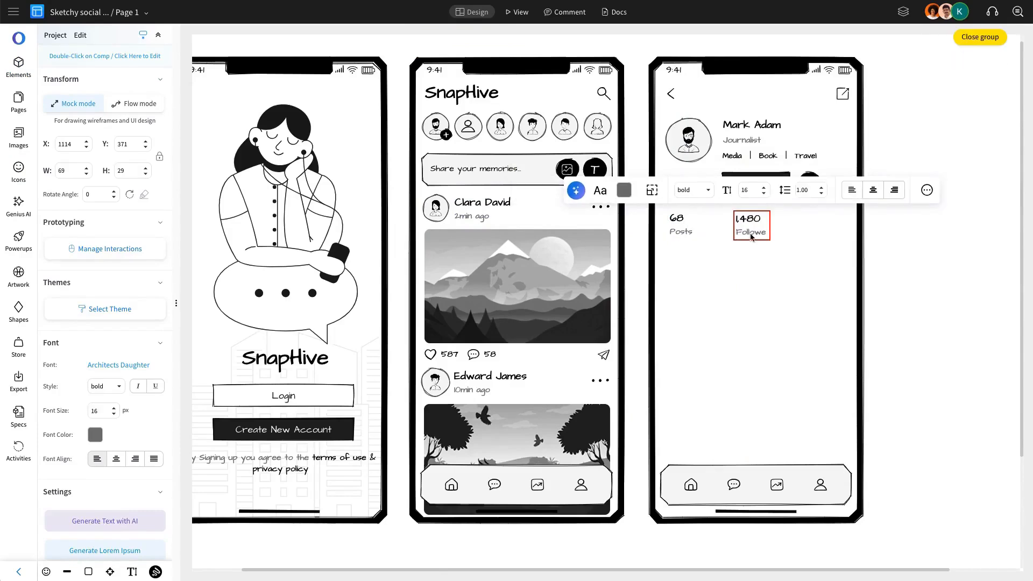
- Duplicate the "1,480 Followers" counter and place the copy at the end of the profile's stats row
{"action": "left_click_drag", "start_coordinate": [770, 234], "coordinate": [817, 222]}
{"action": "key", "text": "Escape"}
{"action": "left_click", "coordinate": [748, 224]}
{"action": "key", "text": "ctrl+c"}
{"action": "key", "text": "ctrl+v"}
{"action": "double_click", "coordinate": [816, 219]}
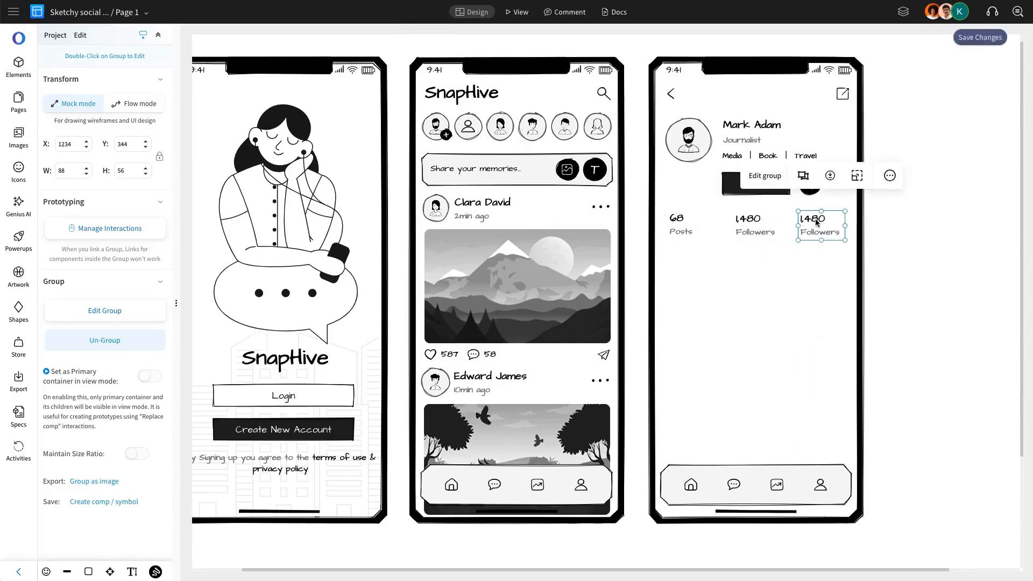
- Change the duplicated counter's labels to "486" and "Following"
{"action": "left_click", "coordinate": [814, 218]}
{"action": "double_click", "coordinate": [815, 219]}
{"action": "type", "text": "486"}
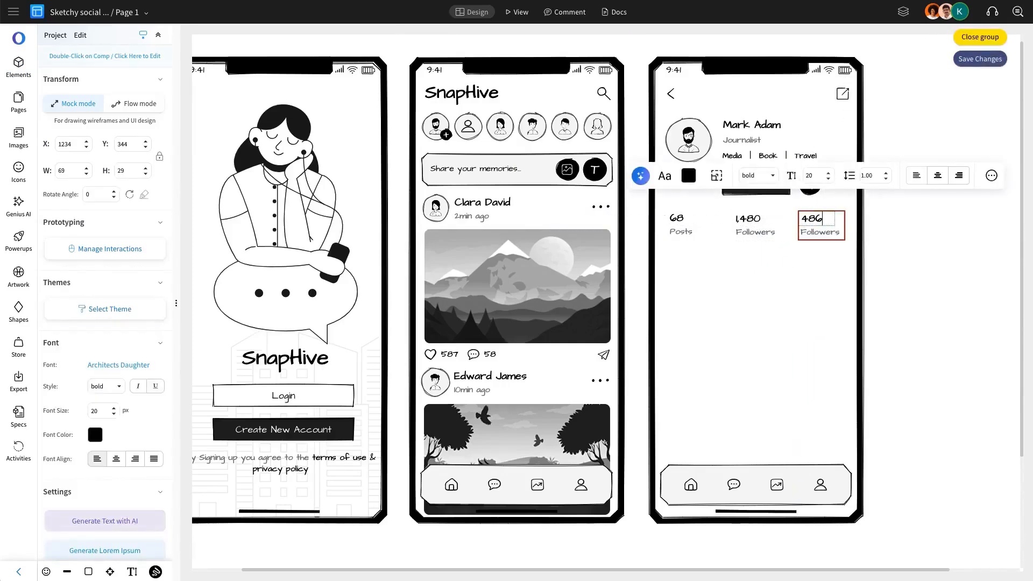
{"action": "left_click", "coordinate": [821, 232]}
{"action": "double_click", "coordinate": [820, 232]}
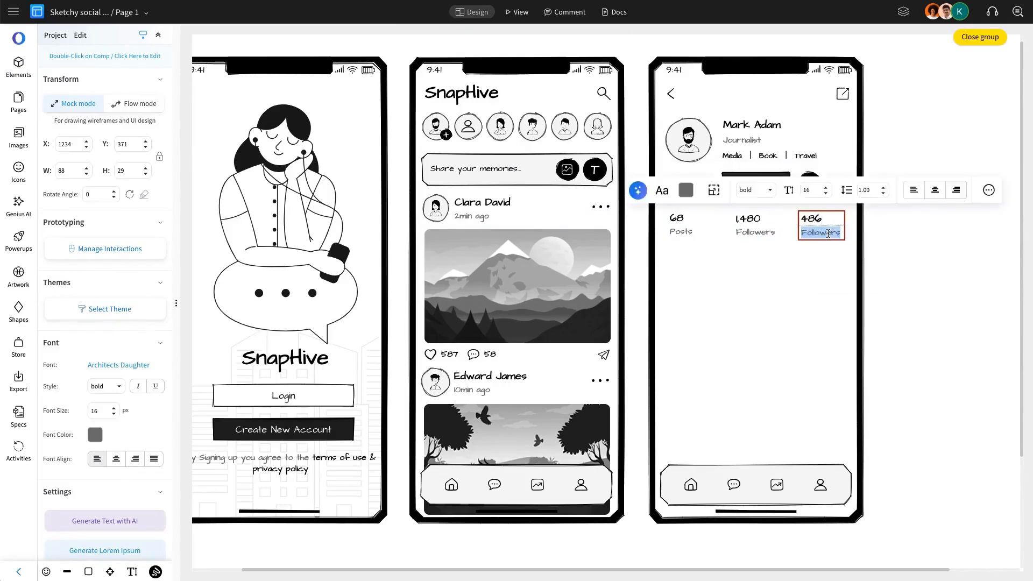
{"action": "type", "text": "F"}
{"action": "left_click", "coordinate": [927, 230]}
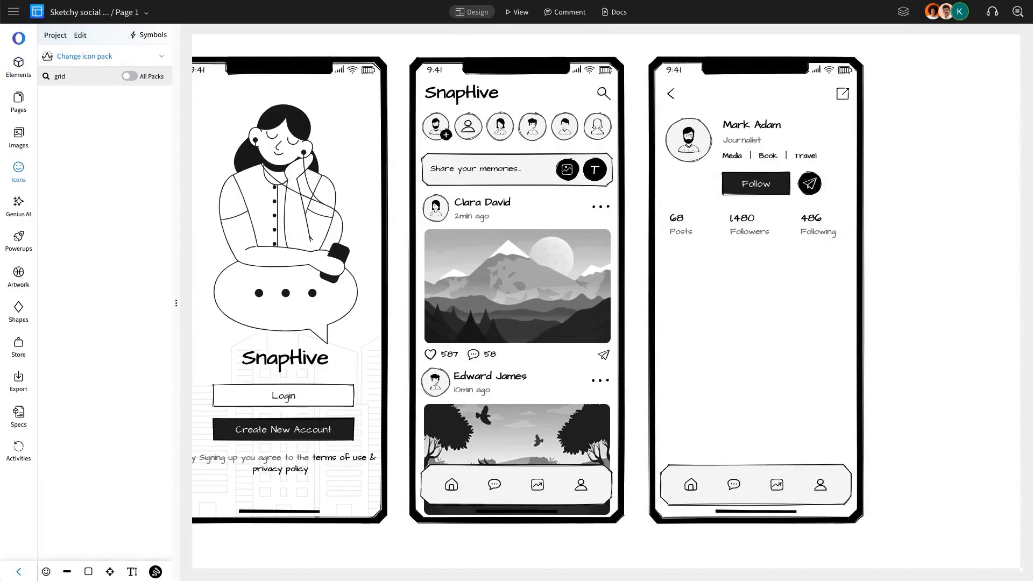
- Place a grid icon and two video camera icons in a row below the profile counters
{"action": "left_click_drag", "start_coordinate": [248, 102], "coordinate": [751, 269]}
{"action": "key", "text": "ctrl+v"}
{"action": "left_click_drag", "start_coordinate": [826, 267], "coordinate": [835, 268]}
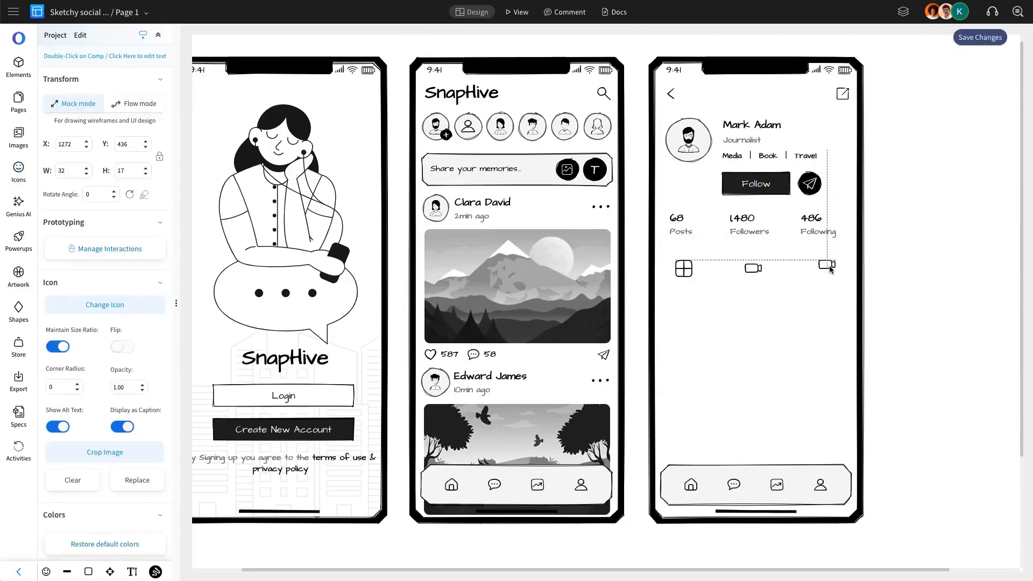
- Replace the last video camera icon with the outlined heart icon and line up the three icons
{"action": "left_click", "coordinate": [106, 305]}
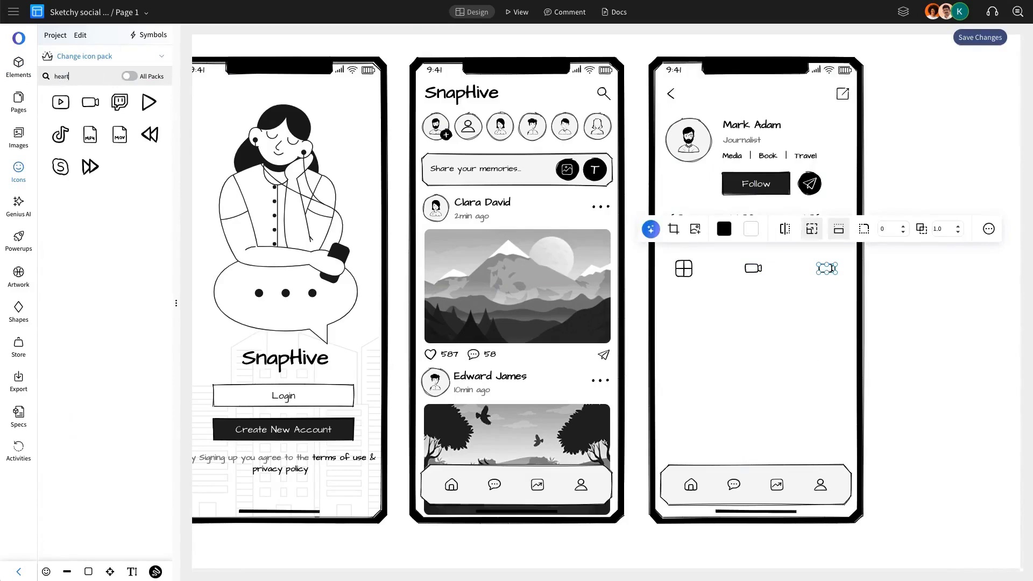
{"action": "left_click", "coordinate": [733, 287]}
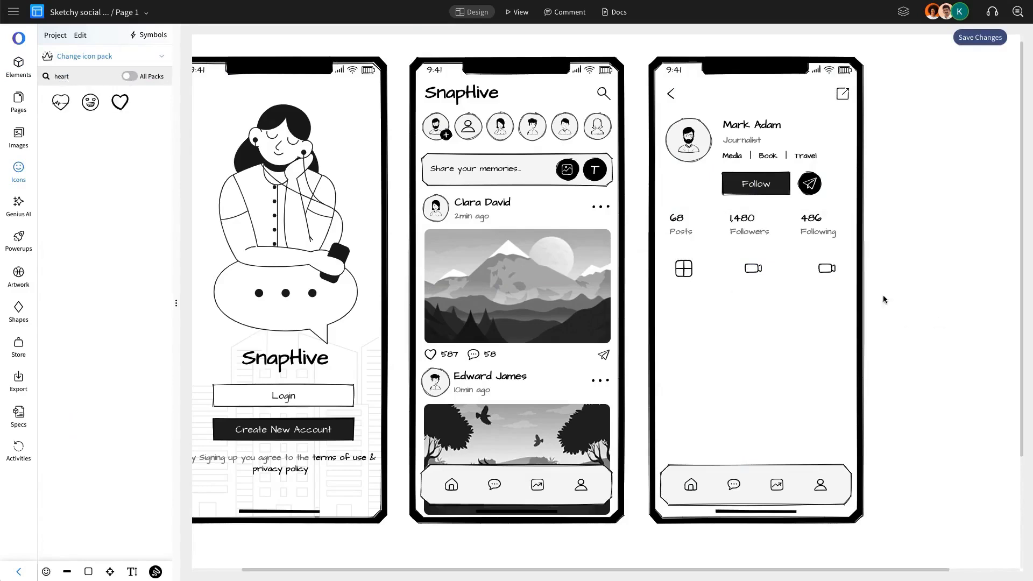
{"action": "left_click", "coordinate": [829, 268]}
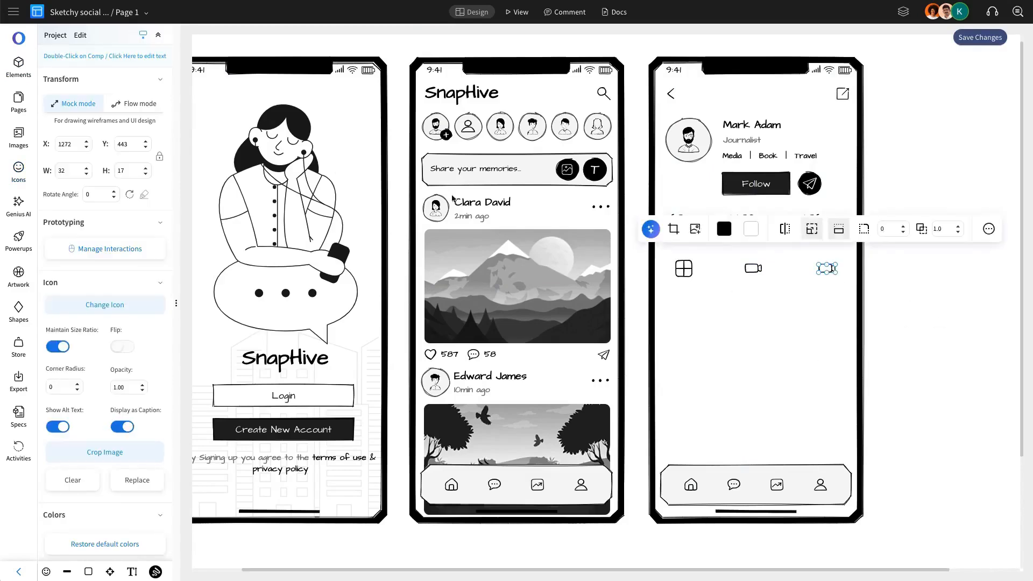
{"action": "left_click", "coordinate": [143, 300]}
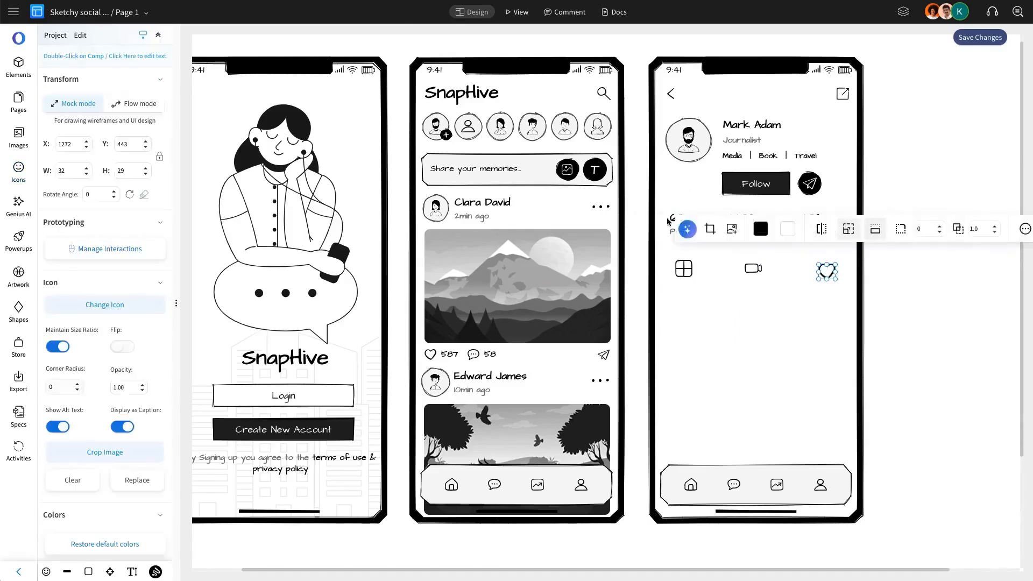
{"action": "left_click", "coordinate": [713, 249]}
{"action": "left_click", "coordinate": [759, 357]}
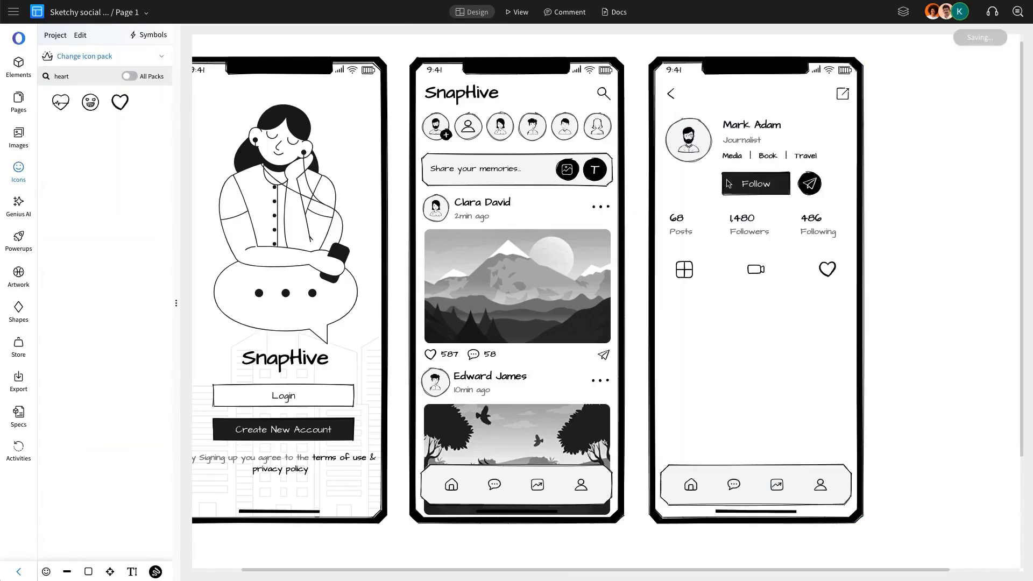
- Add a full-width Horizontal line below the icon row and colour the camera and heart icons grey
{"action": "left_click", "coordinate": [19, 66]}
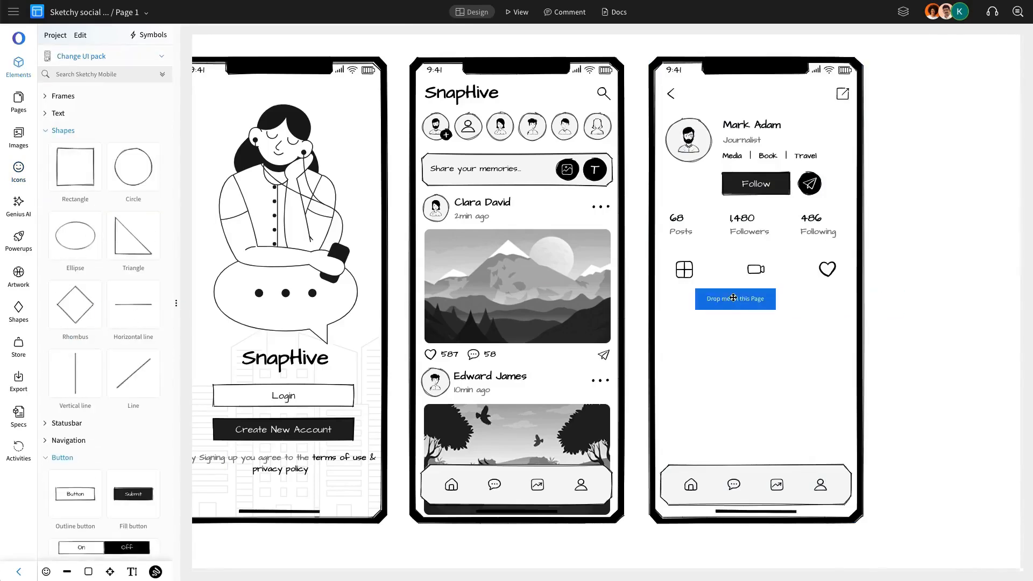
{"action": "left_click", "coordinate": [756, 269]}
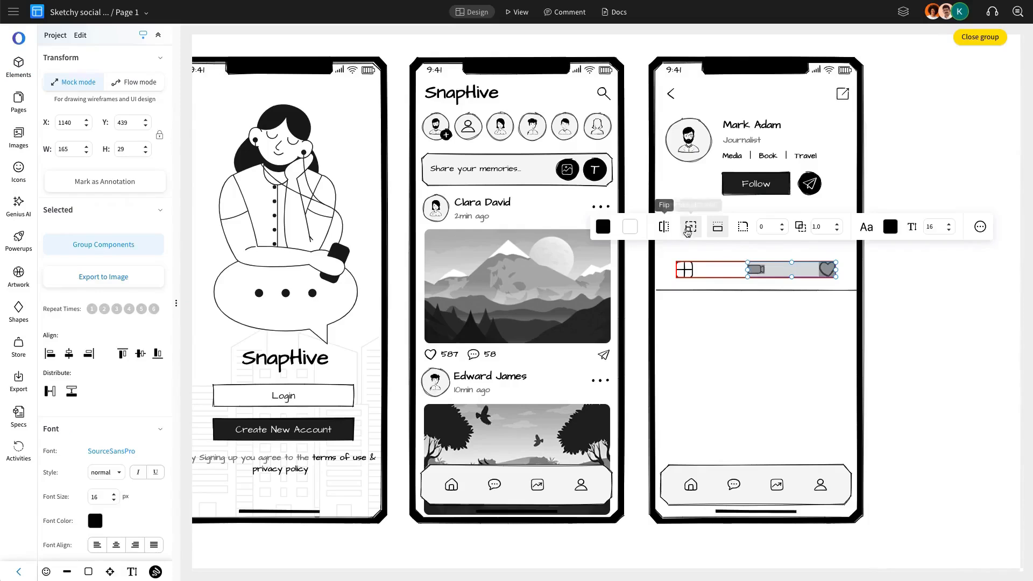
{"action": "left_click", "coordinate": [604, 228]}
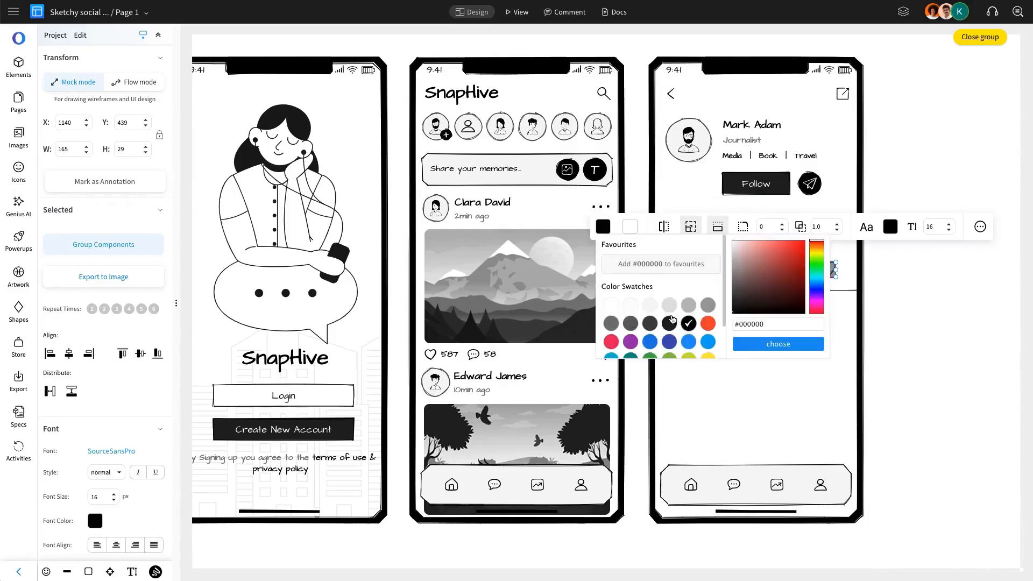
{"action": "left_click", "coordinate": [710, 307]}
{"action": "left_click", "coordinate": [824, 292]}
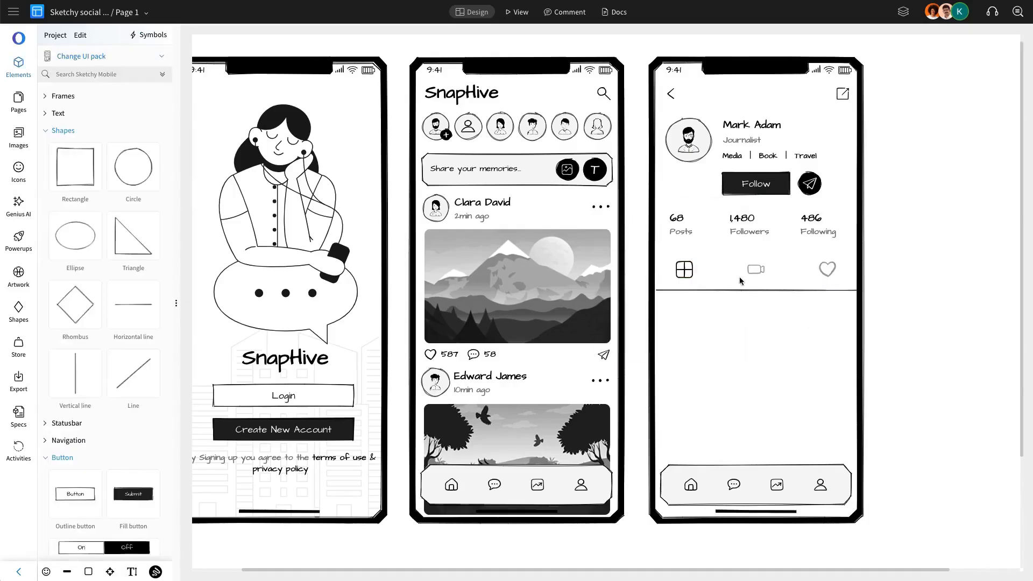
- Set the border colour of the horizontal line below the icon row to grey
{"action": "left_click", "coordinate": [743, 290]}
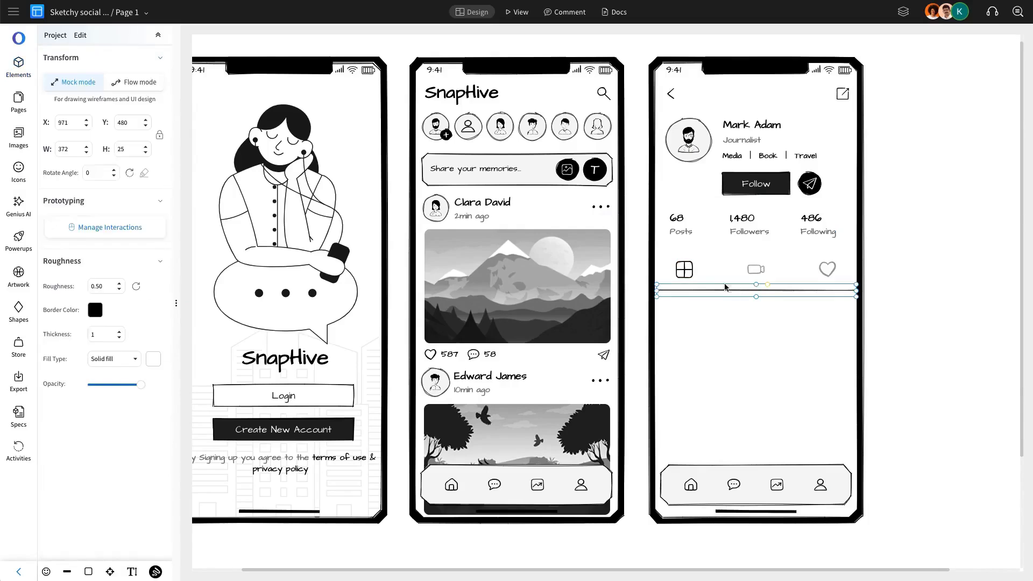
{"action": "left_click", "coordinate": [95, 310]}
{"action": "left_click", "coordinate": [110, 406]}
{"action": "left_click", "coordinate": [758, 290]}
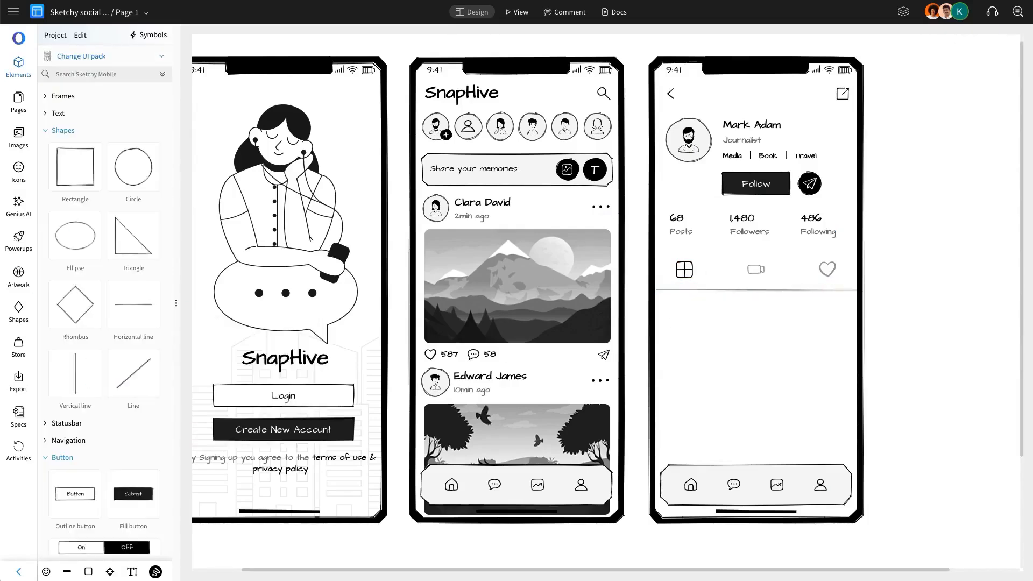
{"action": "left_click", "coordinate": [95, 310]}
{"action": "left_click", "coordinate": [201, 391]}
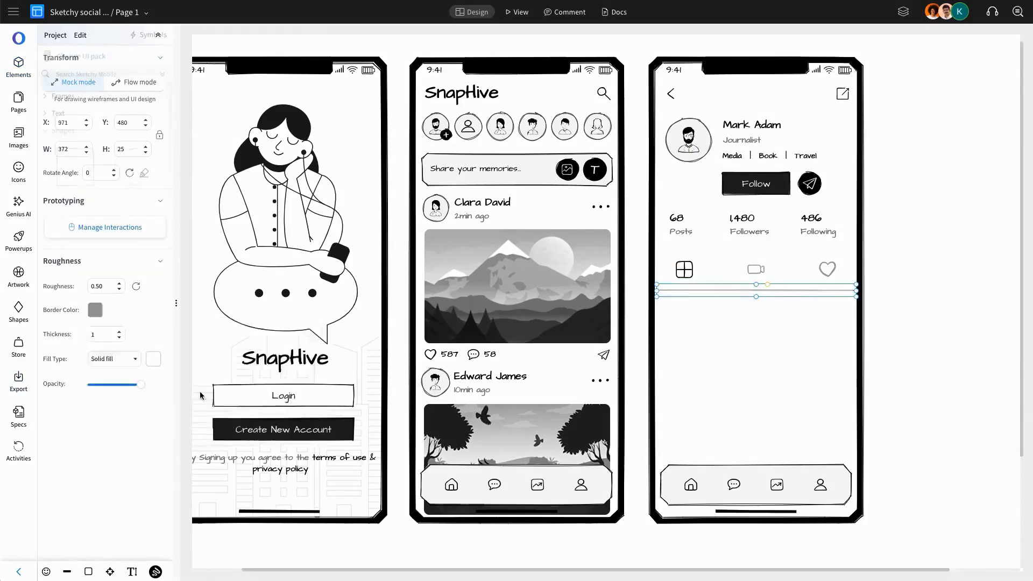
- Place post3.png and post4.png side by side below the divider line, with post6.png and post7.png in a second row
{"action": "left_click", "coordinate": [18, 138]}
{"action": "left_click_drag", "start_coordinate": [132, 214], "coordinate": [702, 341]}
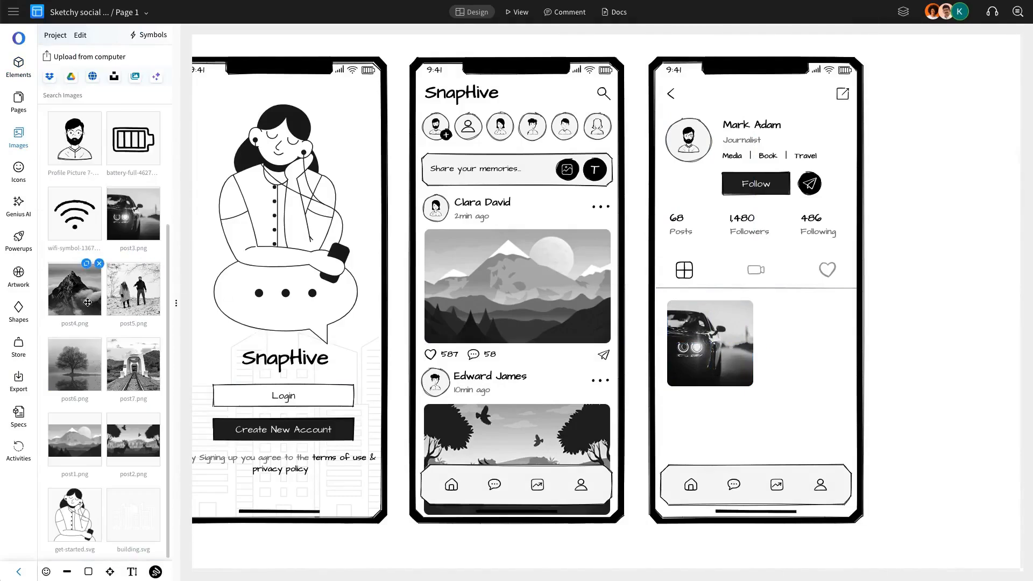
{"action": "left_click_drag", "start_coordinate": [87, 299], "coordinate": [823, 351]}
{"action": "left_click_drag", "start_coordinate": [824, 353], "coordinate": [815, 346]}
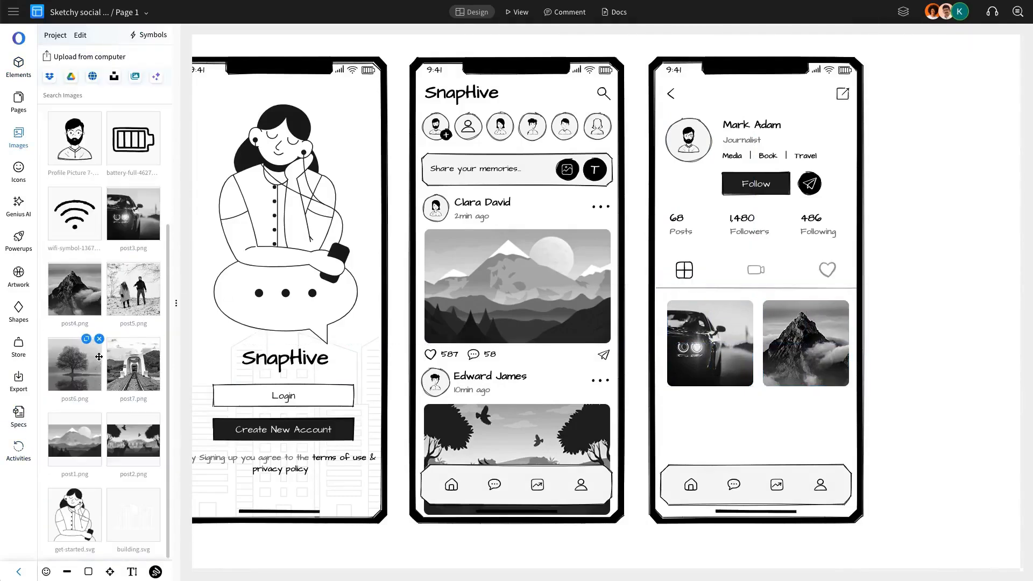
{"action": "left_click_drag", "start_coordinate": [69, 371], "coordinate": [703, 432]}
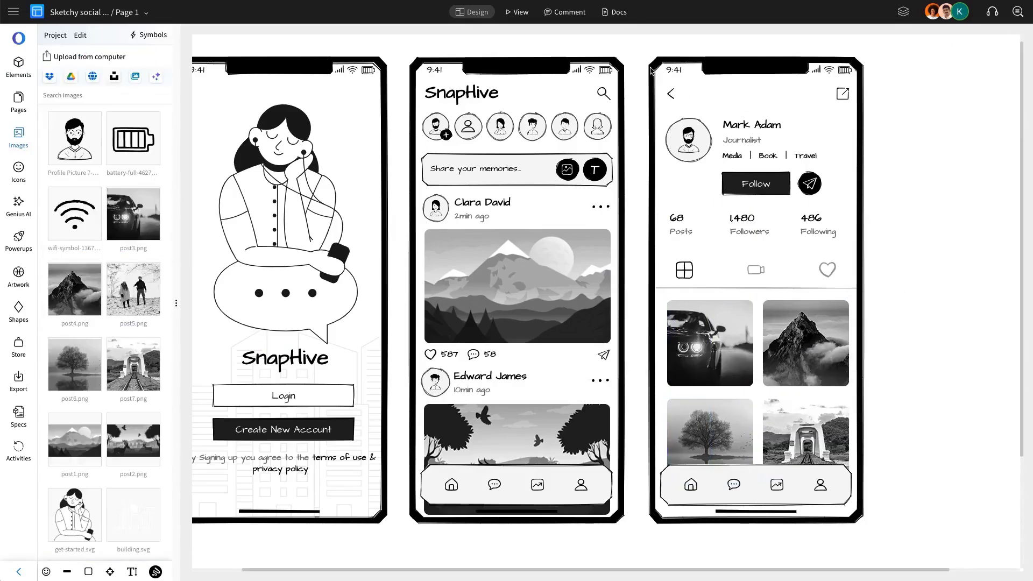
- Group all components of the user profile screen, including its phone frame, and save the changes
{"action": "left_click_drag", "start_coordinate": [631, 47], "coordinate": [906, 536]}
{"action": "left_click", "coordinate": [897, 472]}
{"action": "scroll", "coordinate": [836, 379], "scroll_direction": "left", "scroll_amount": 2}
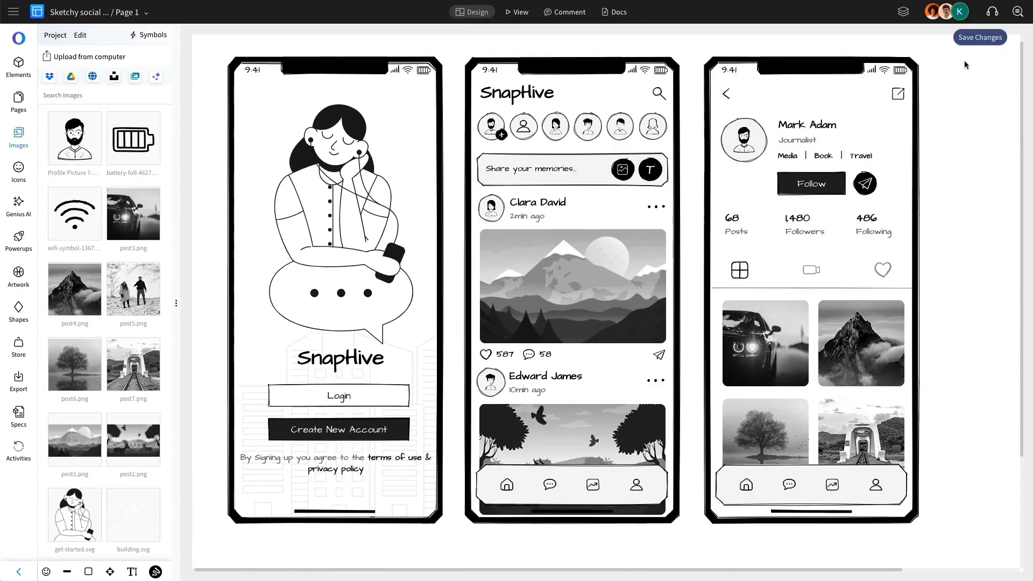
{"action": "left_click", "coordinate": [979, 37]}
{"action": "scroll", "coordinate": [958, 189], "scroll_direction": "up", "scroll_amount": 1}
- Inside the profile screen group, copy the bold user name text into the header between the two icons and change it to "Profile"
{"action": "double_click", "coordinate": [809, 138]}
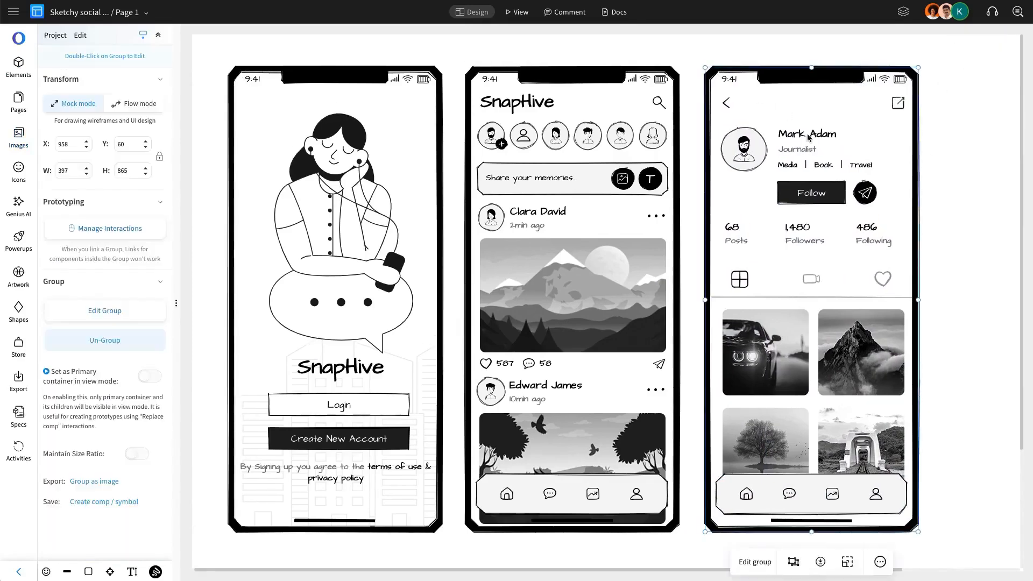
{"action": "key", "text": "ctrl+c"}
{"action": "double_click", "coordinate": [810, 120]}
{"action": "key", "text": "ctrl+v"}
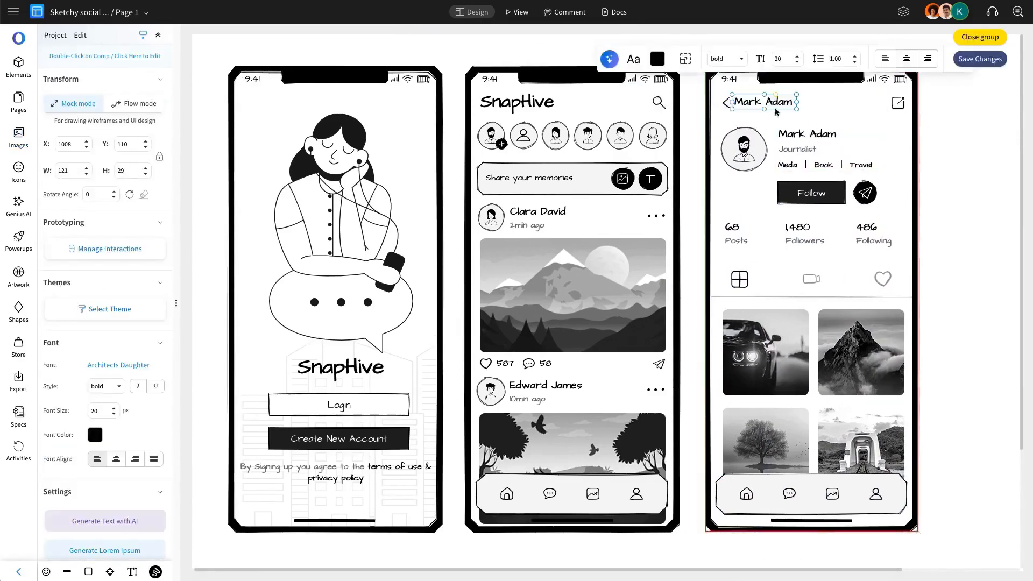
{"action": "left_click_drag", "start_coordinate": [775, 100], "coordinate": [827, 104]}
{"action": "double_click", "coordinate": [827, 104]}
{"action": "type", "text": "Profile"}
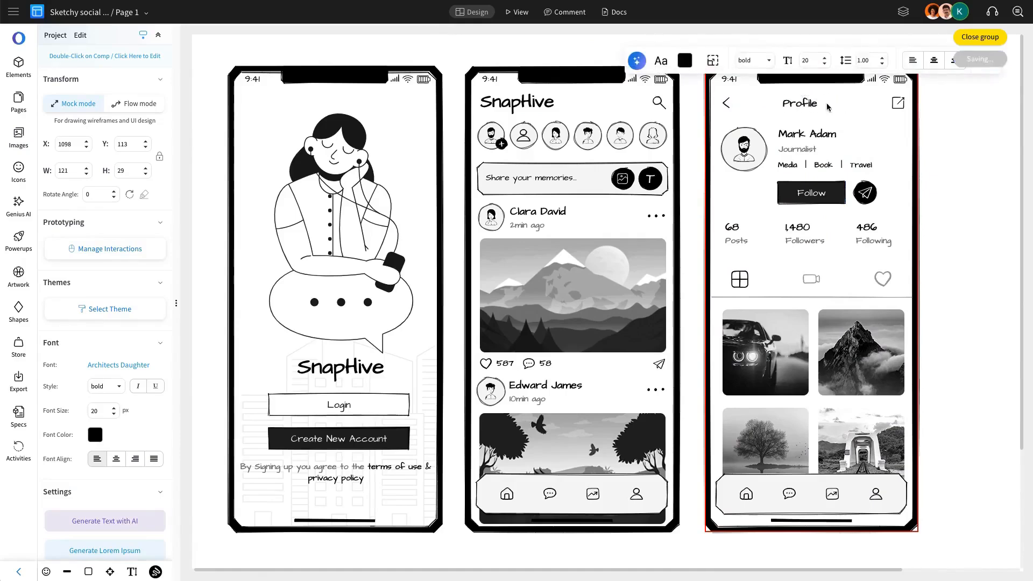
{"action": "key", "text": "Escape"}
- Centre the "Profile" title horizontally on the phone frame and close the group
{"action": "left_click", "coordinate": [879, 116], "text": "shift"}
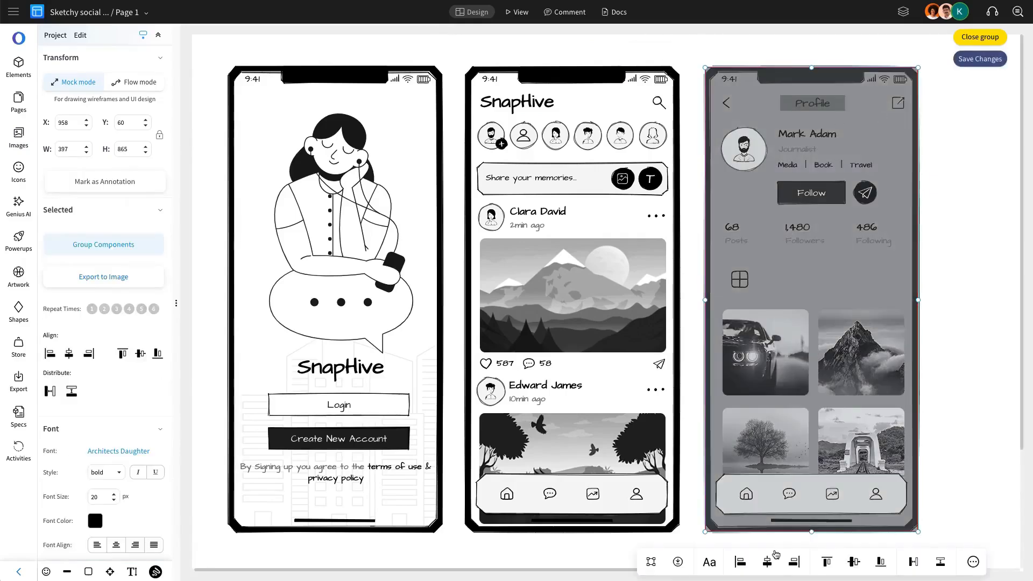
{"action": "left_click", "coordinate": [774, 557]}
{"action": "double_click", "coordinate": [992, 113]}
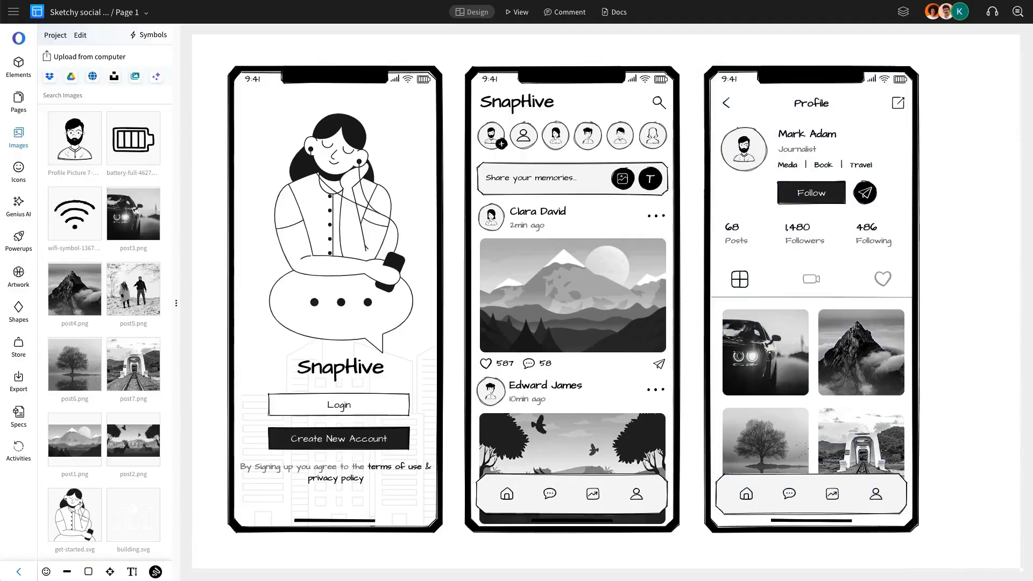